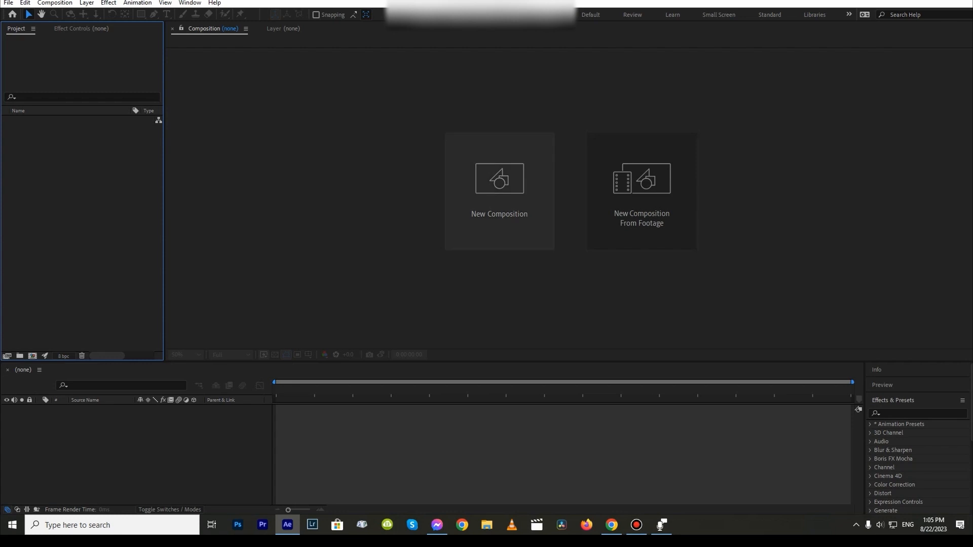
Create a composition named Green Screen Comp with a duration of 0;01;00;00
left_click(499, 190)
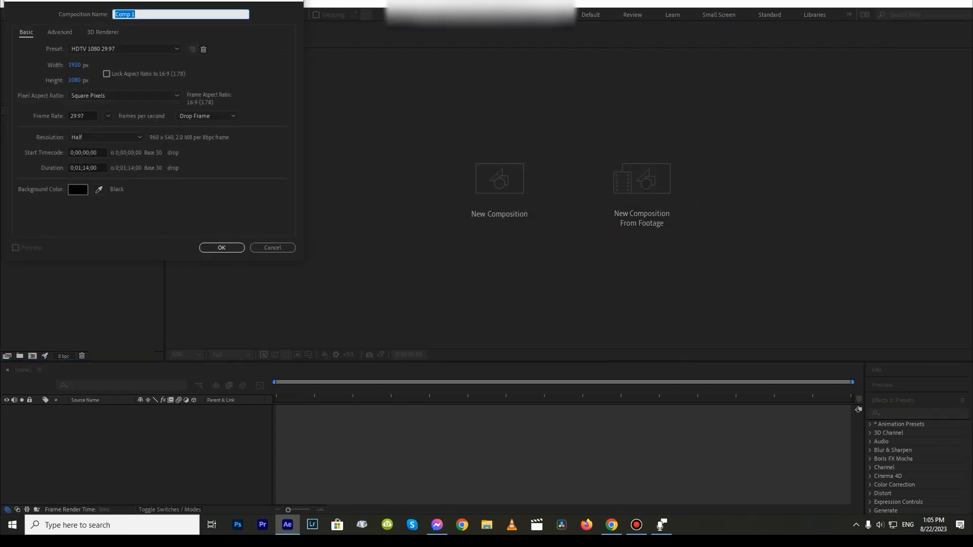
type("Green Screen Comp")
left_click(82, 168)
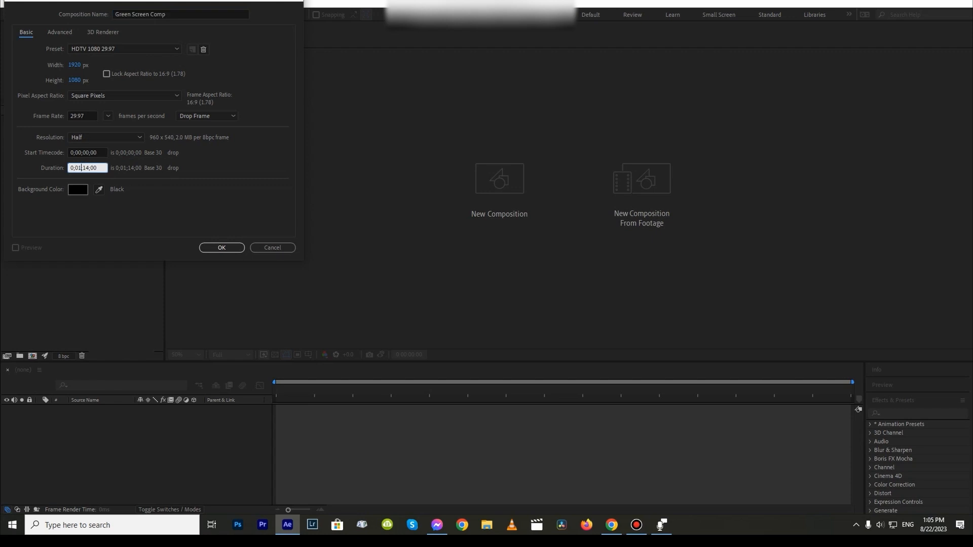
key("BackSpace")
key("BackSpace")
type("00")
key("Return")
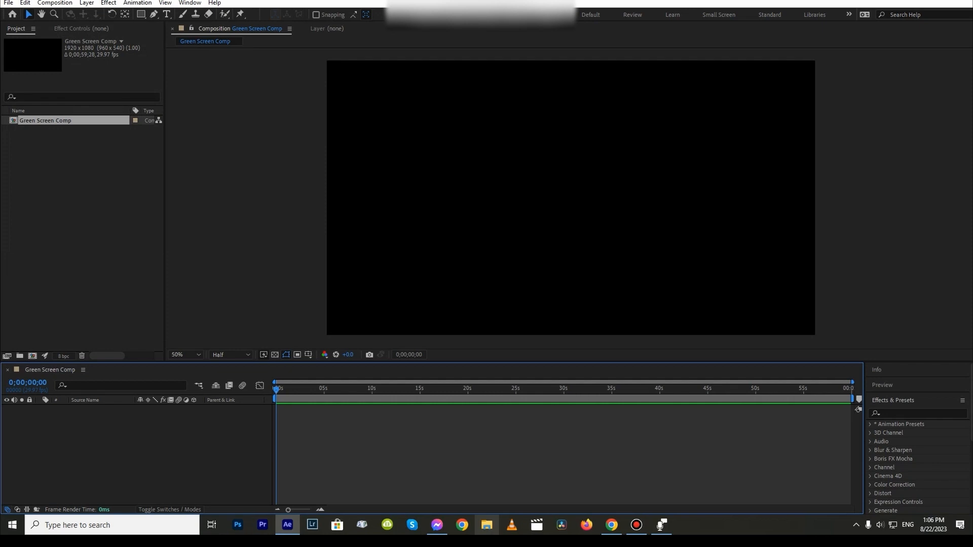
Switch to File Explorer and open the Green Screen After Effects folder on the HDD-FILES (D:) drive
left_click(486, 525)
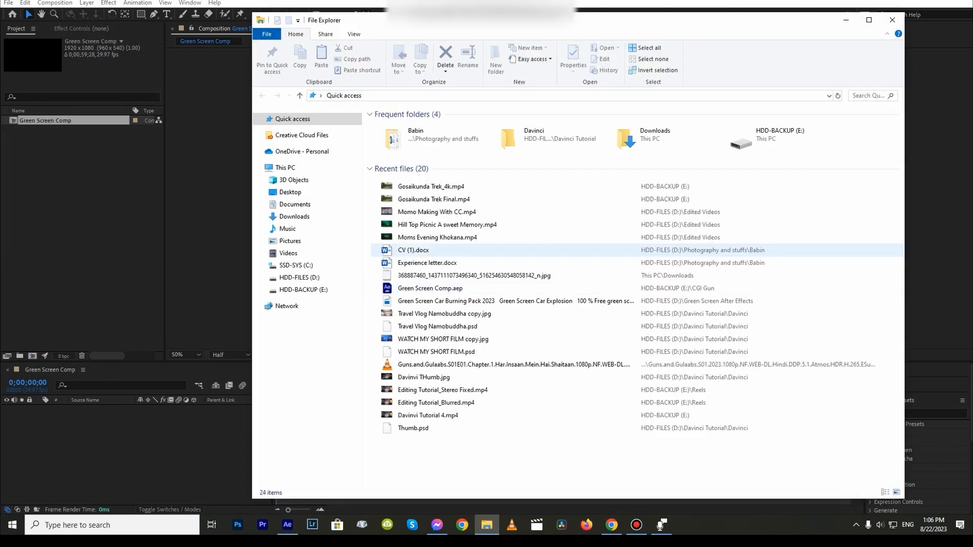
left_click(299, 277)
left_click(513, 220)
key("g")
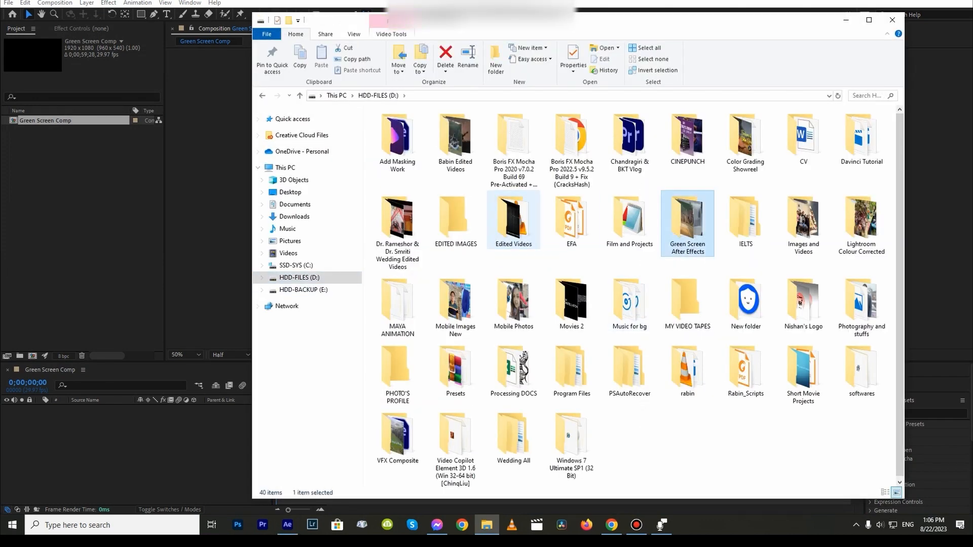
key("Return")
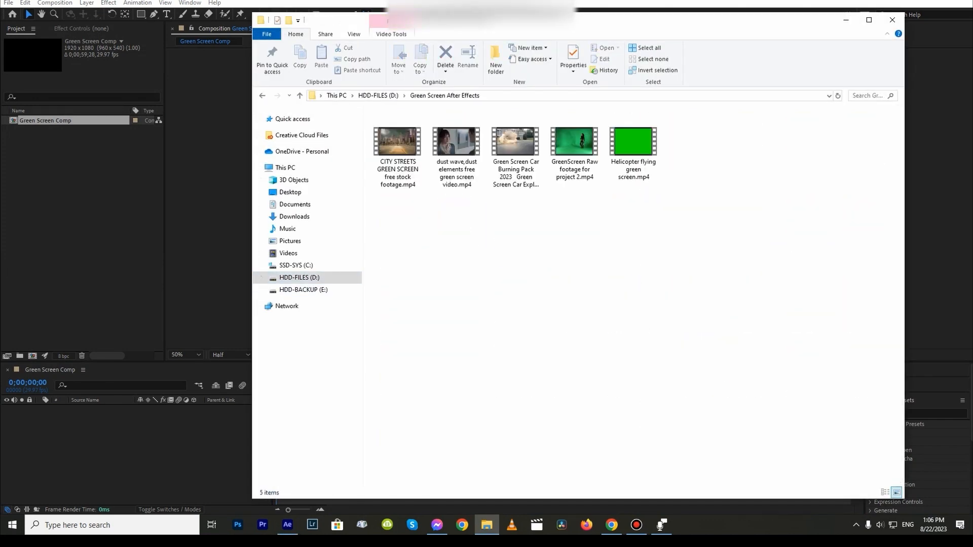
Add all five video clips from the folder to the Green Screen Comp timeline as layers
left_click_drag(729, 257, 340, 130)
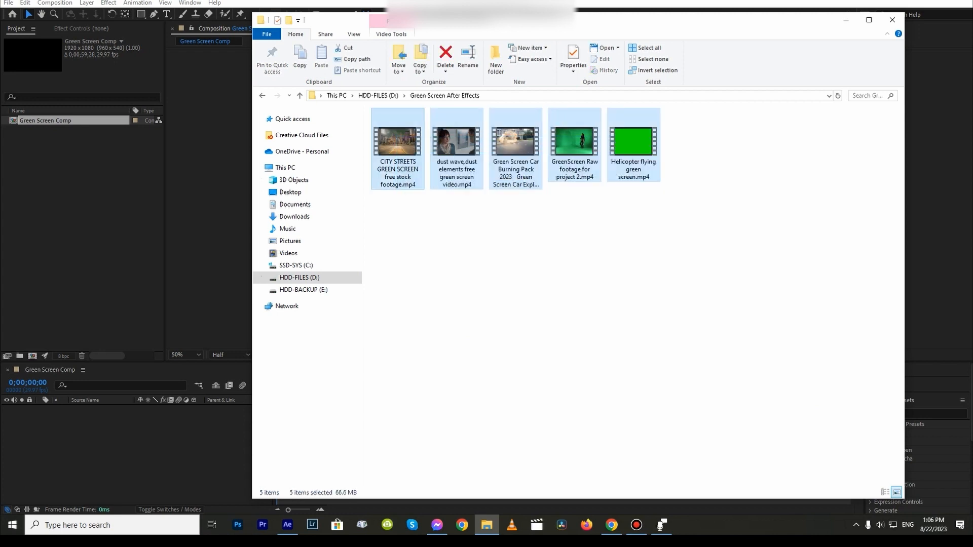
left_click_drag(398, 147, 101, 430)
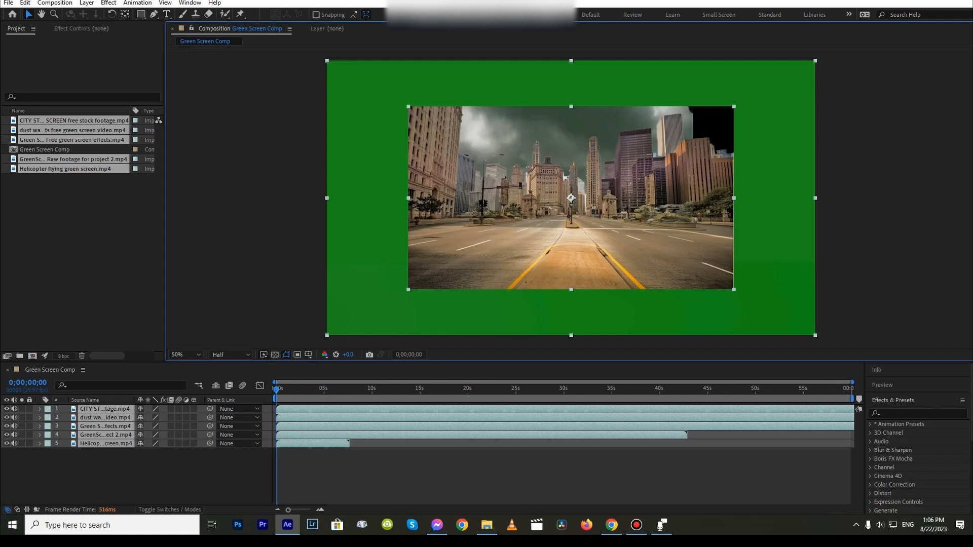
left_click(203, 475)
Move the helicopter layer to the top of the layer stack, with the car burning effects layer directly below it, above the city streets layer
left_click(105, 409)
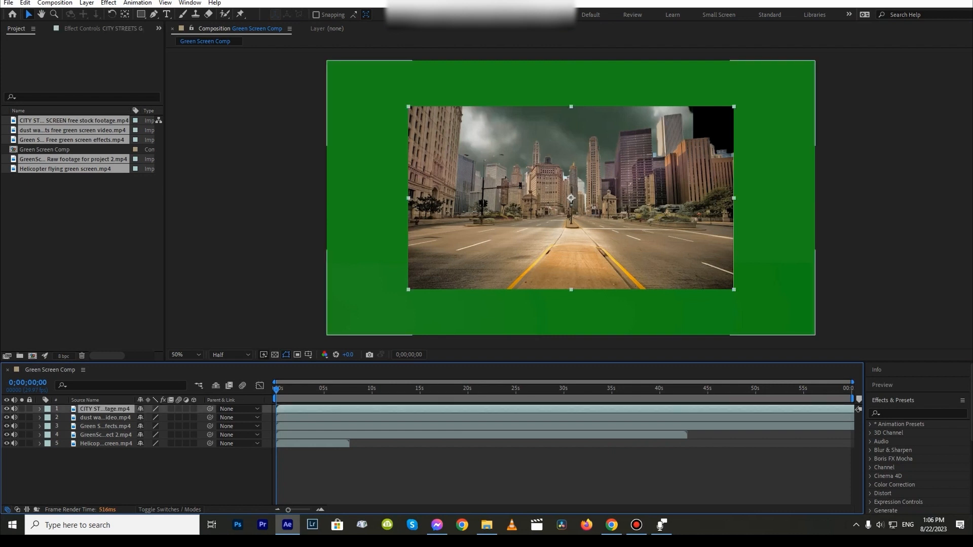
left_click(106, 443)
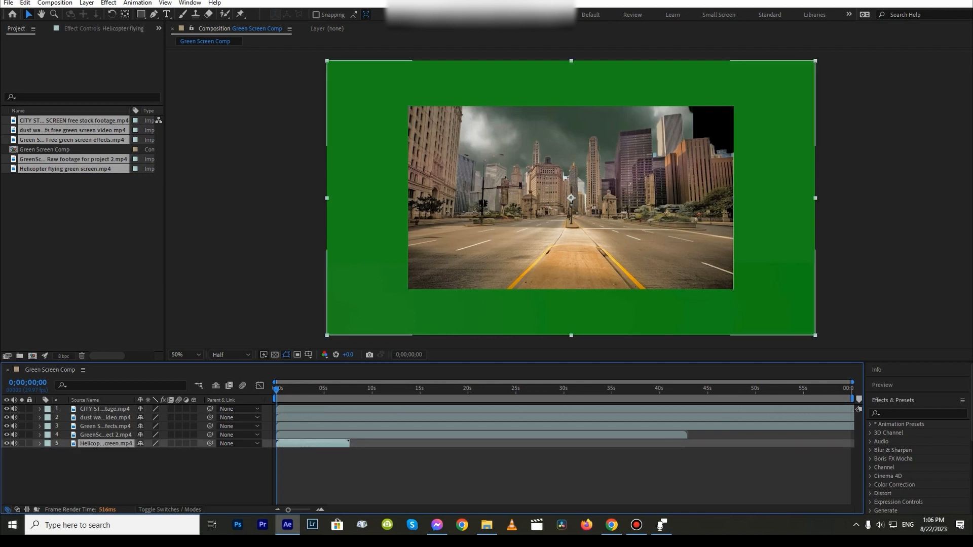
left_click(105, 418, "shift")
left_click(152, 476)
left_click_drag(105, 444, 114, 413)
left_click(106, 435)
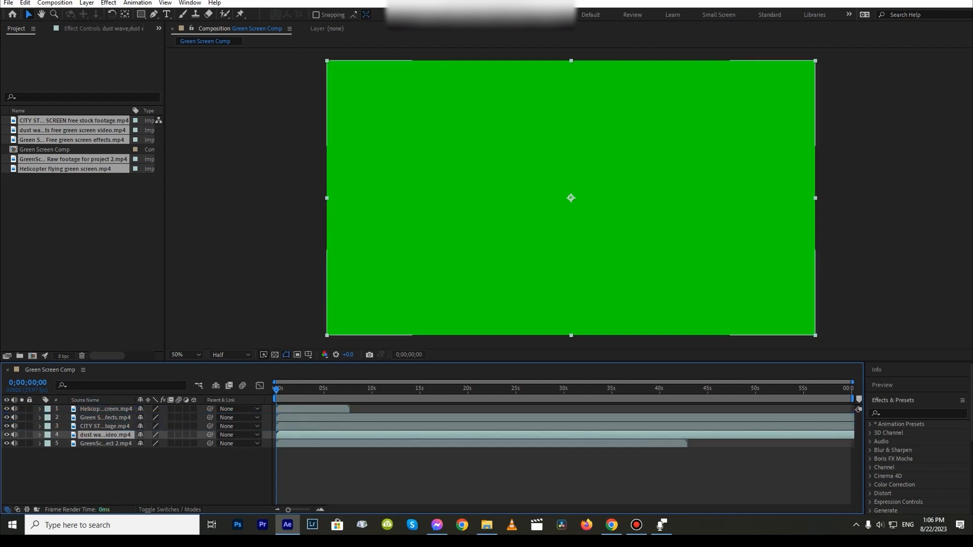
Move the GreenScreen Raw footage layer above the dust wave layer and leave only the city streets layer visible
left_click(105, 444)
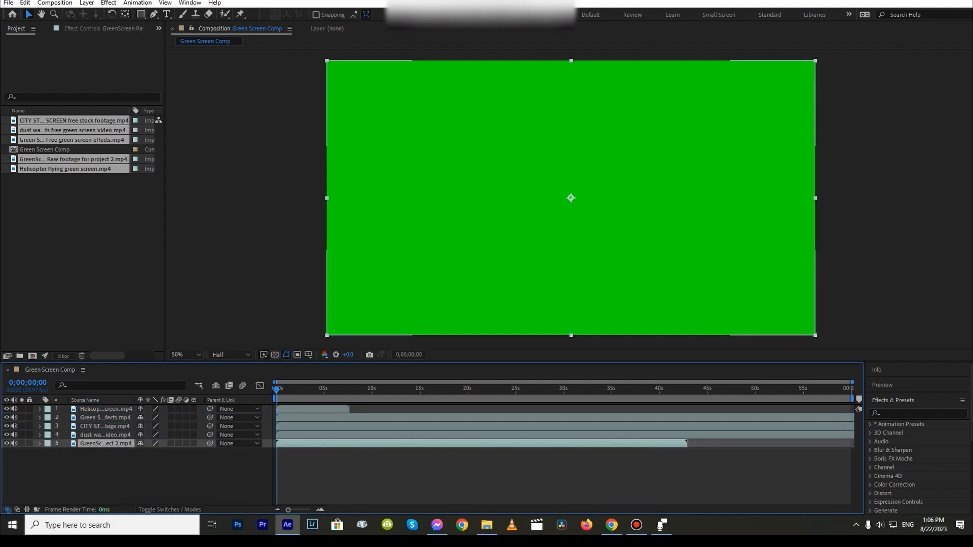
left_click_drag(6, 435, 6, 409)
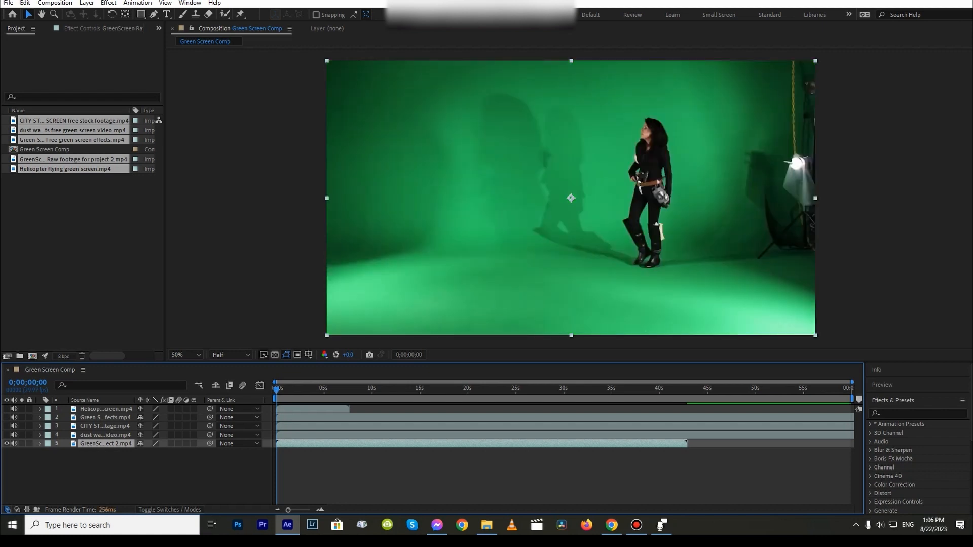
left_click_drag(106, 444, 103, 431)
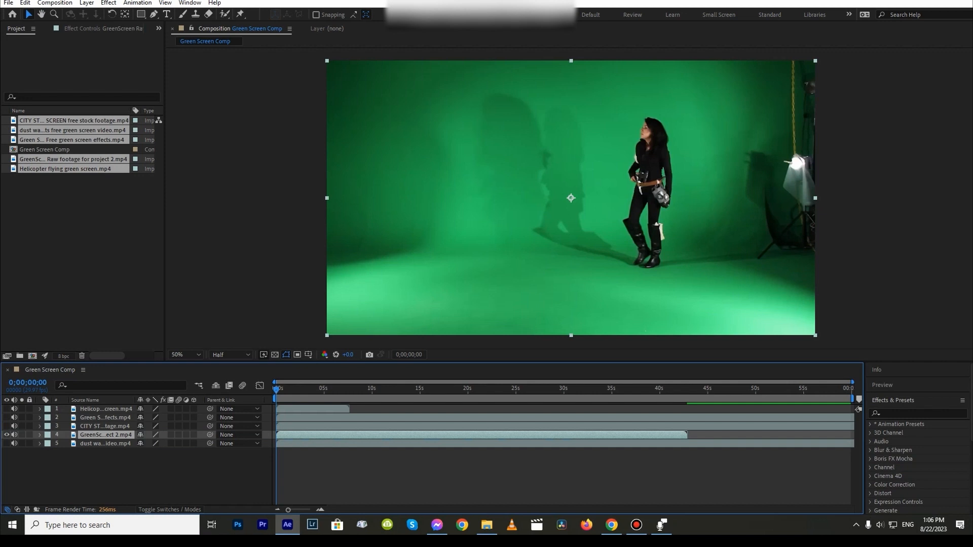
left_click(105, 426)
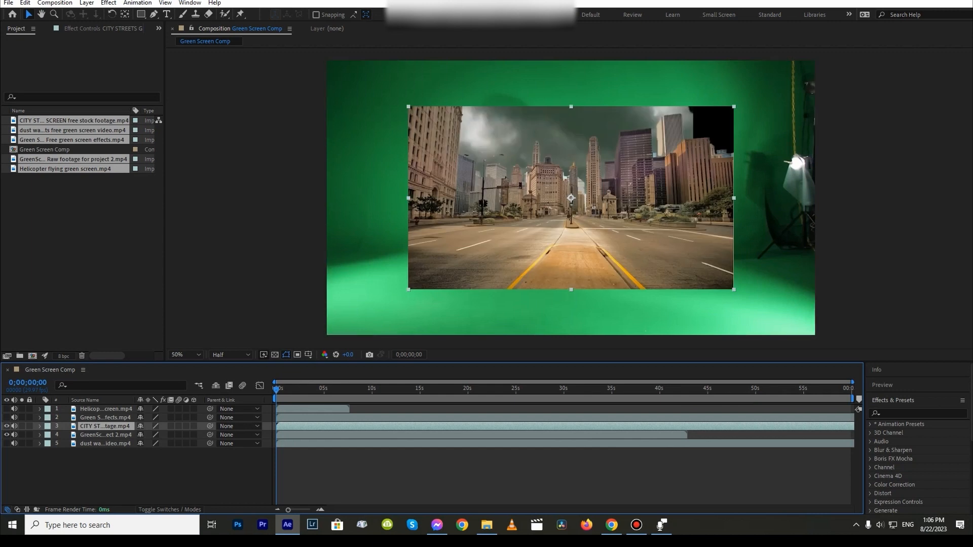
left_click(6, 435)
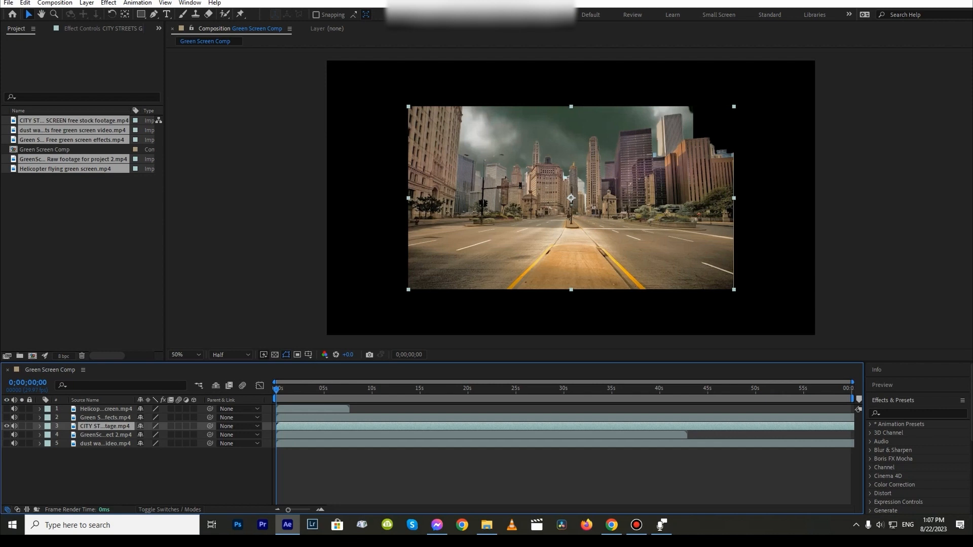
Try to enlarge the city streets layer through its Scale property, and undo the change
key("s")
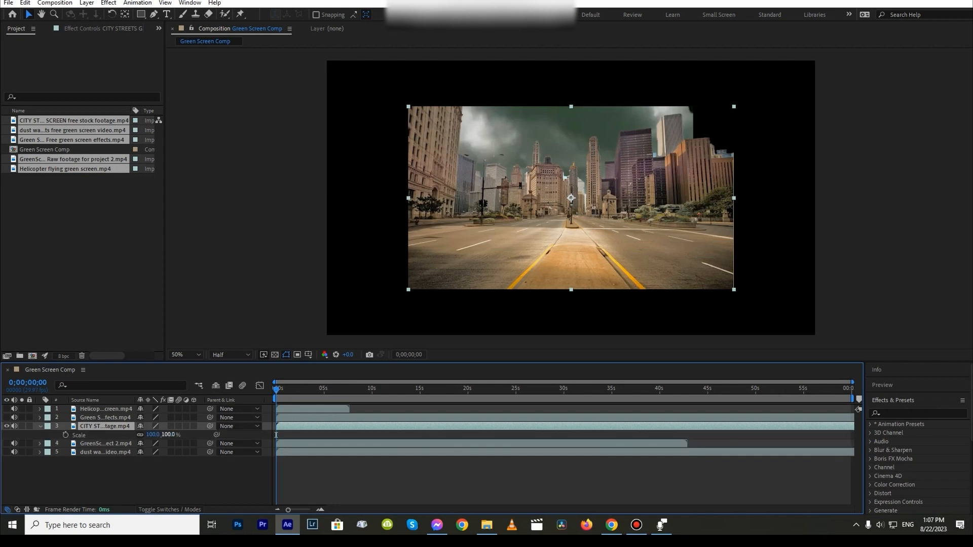
left_click_drag(167, 435, 194, 435)
key("ctrl+z")
Fit the city streets layer to the full composition size with the Fit to Comp transform
key("alt+c")
key("Right")
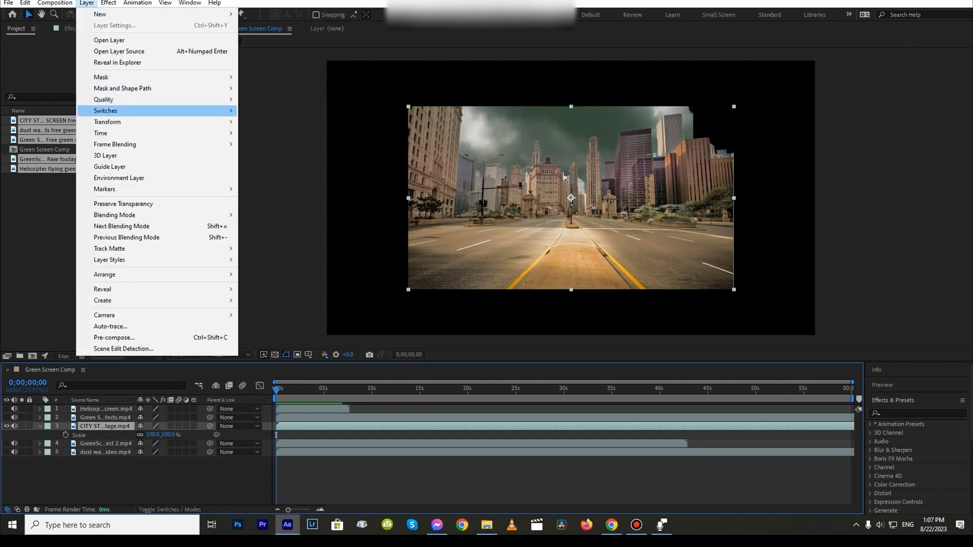
mouse_move(132, 122)
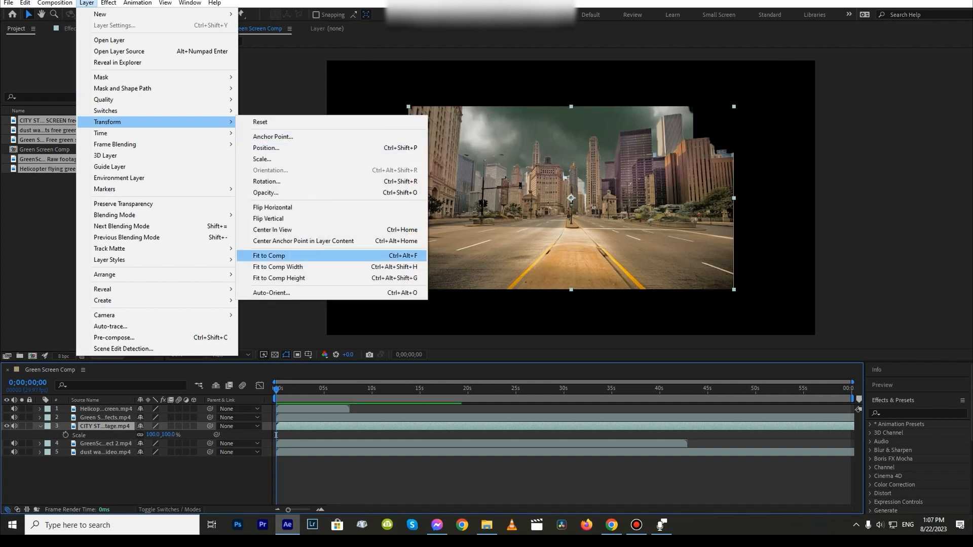
left_click(462, 313)
left_click(512, 238)
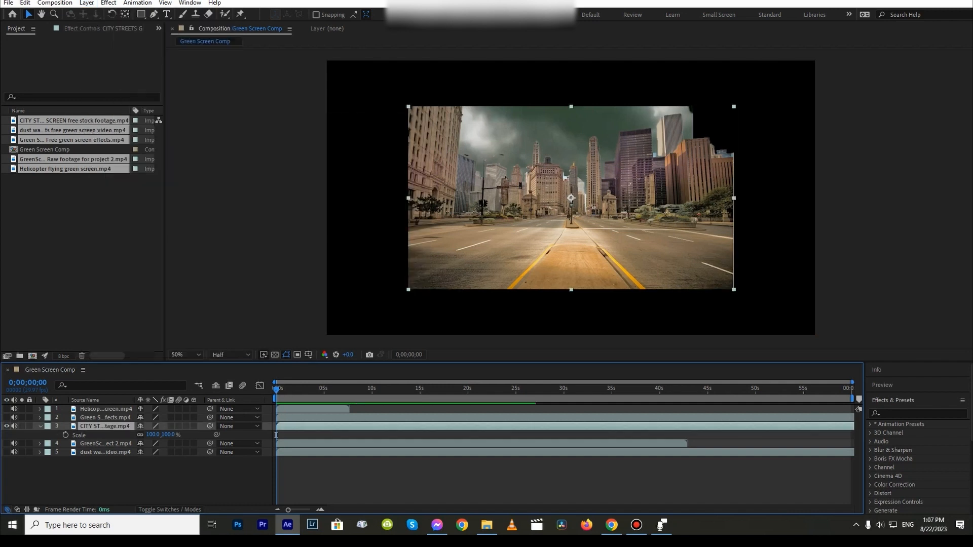
key("ctrl+alt+f")
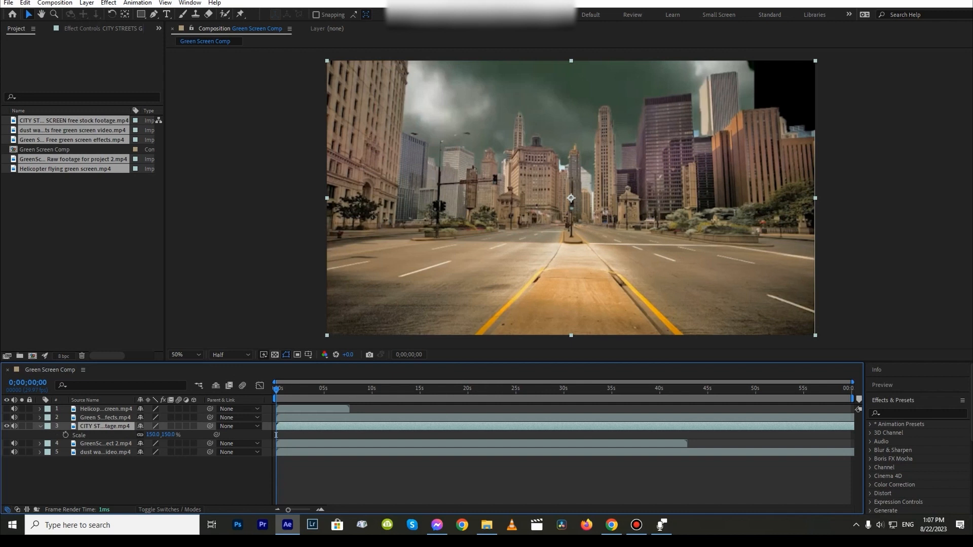
left_click(230, 355)
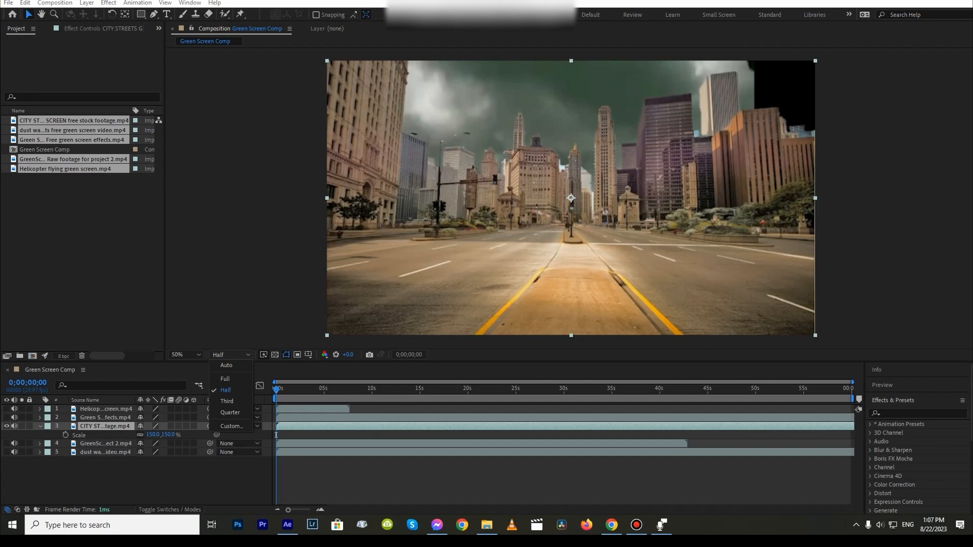
left_click(276, 435)
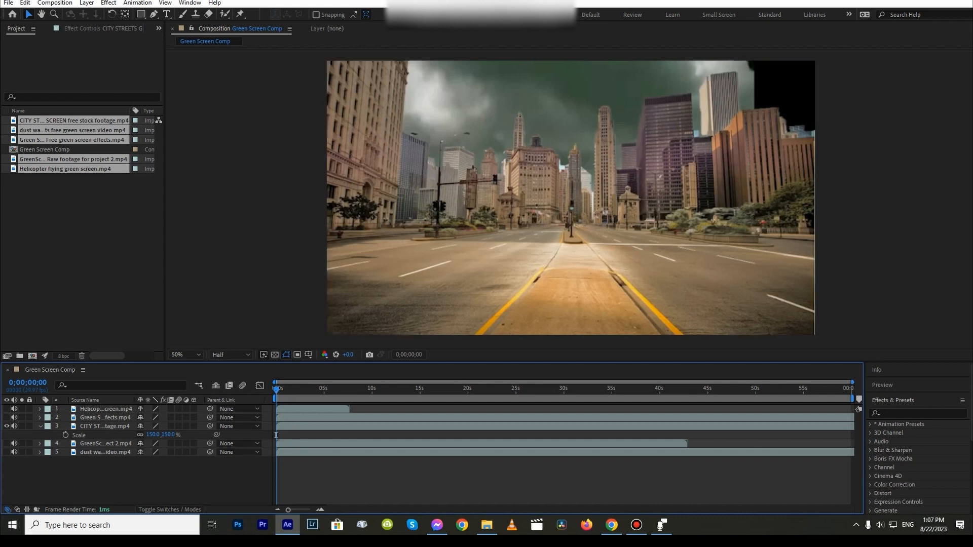
Make the GreenScreen Raw footage layer visible and move it above the city streets layer
left_click(106, 443)
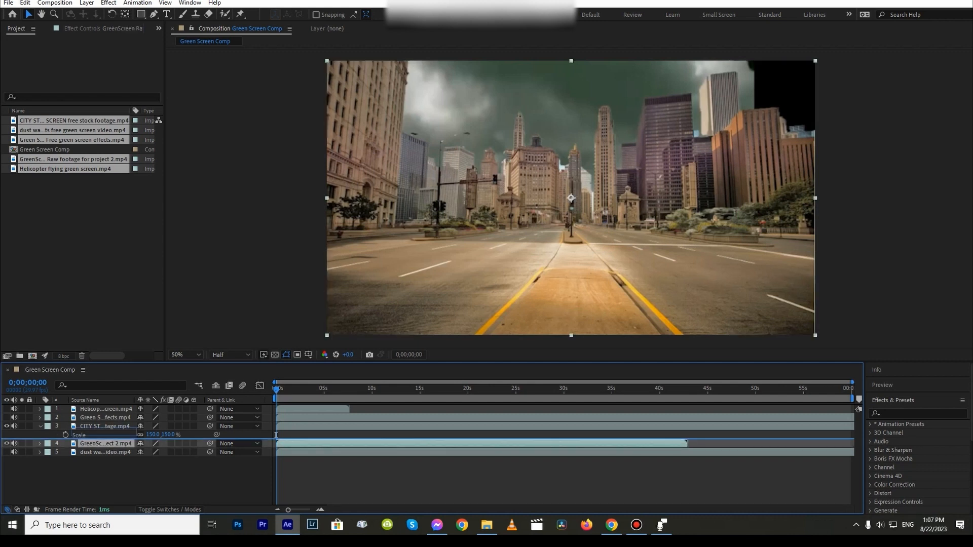
key("ctrl+bracketright")
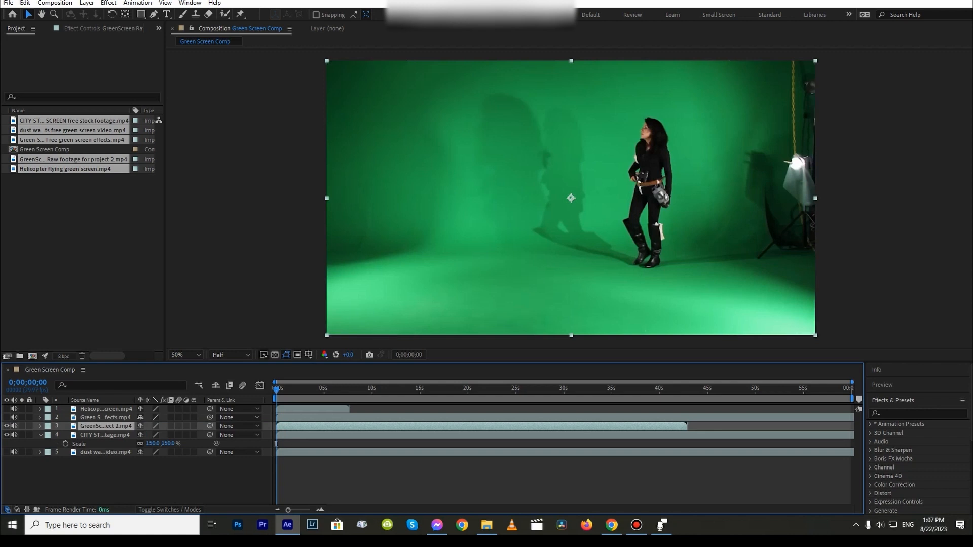
Apply the Keylight (1.2) effect to the GreenScreen Raw footage layer and sample the green background beside the woman as Screen Colour
key("ctrl+5")
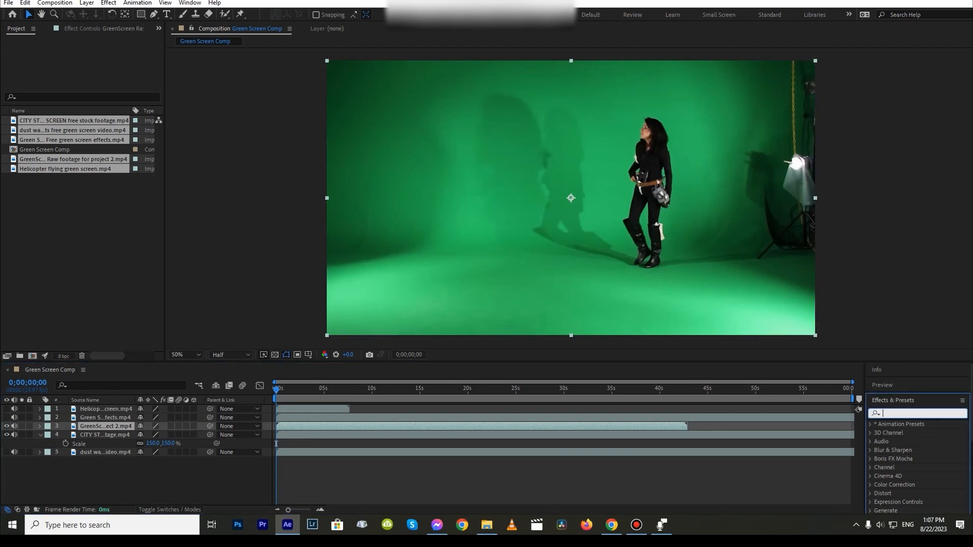
type("key")
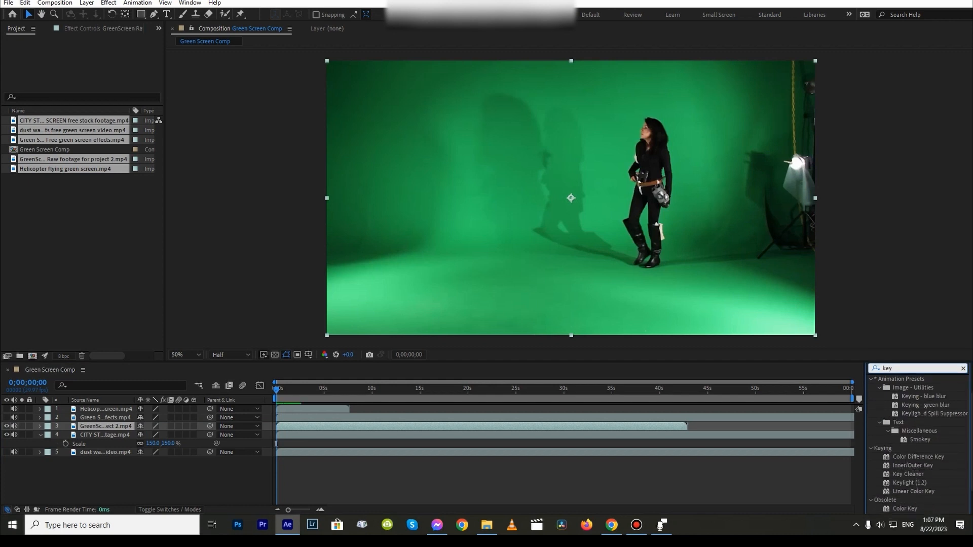
left_click_drag(909, 482, 274, 428)
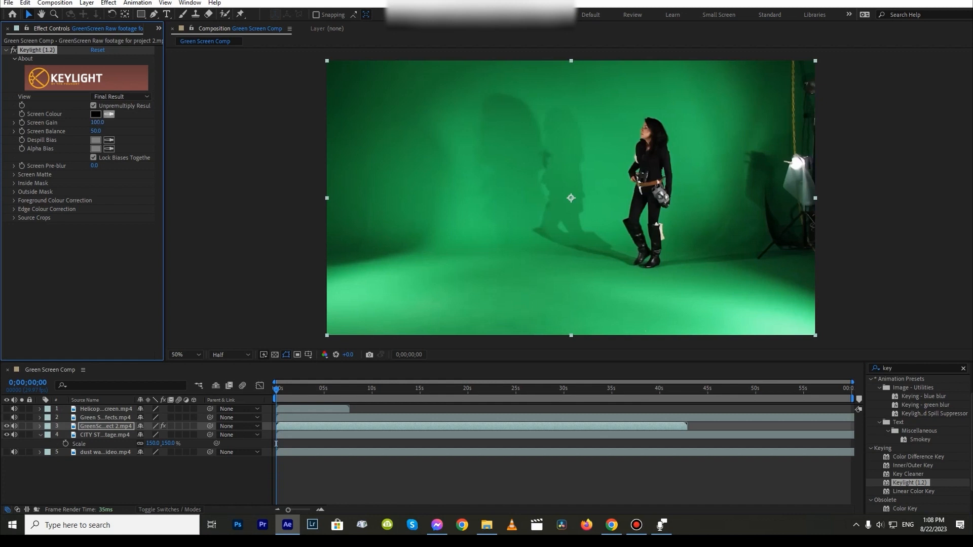
left_click(109, 114)
left_click(603, 157)
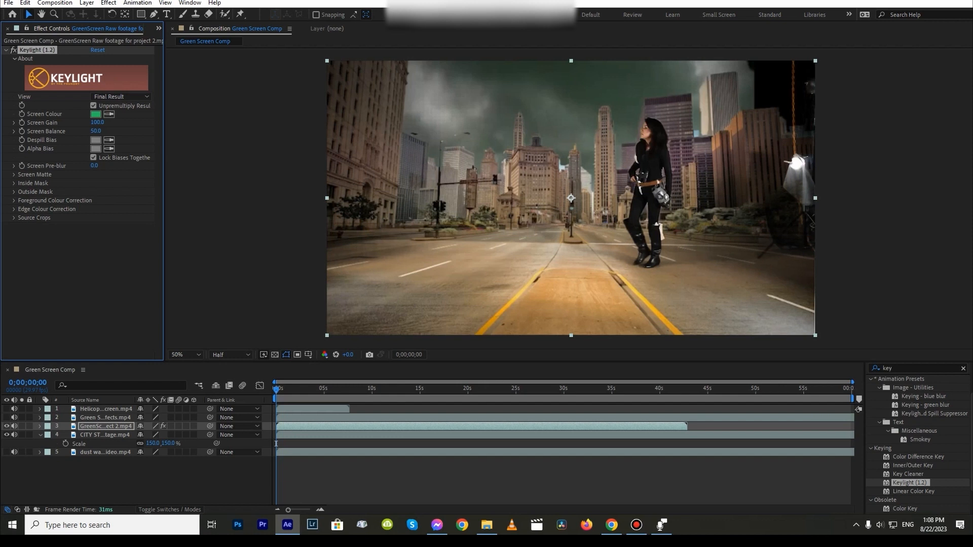
Scale the GreenScreen Raw footage layer to 49% and move it down to position 960, 810
left_click(277, 444)
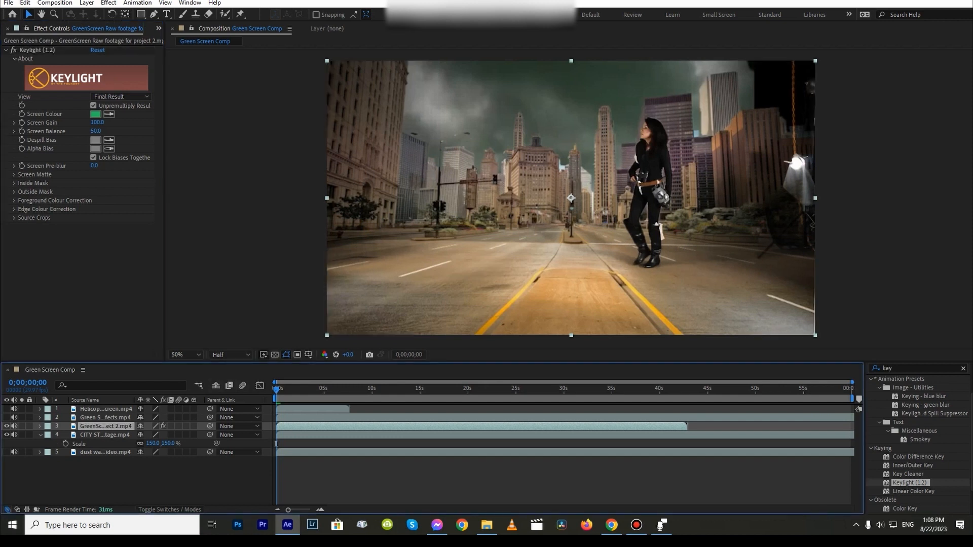
key("s")
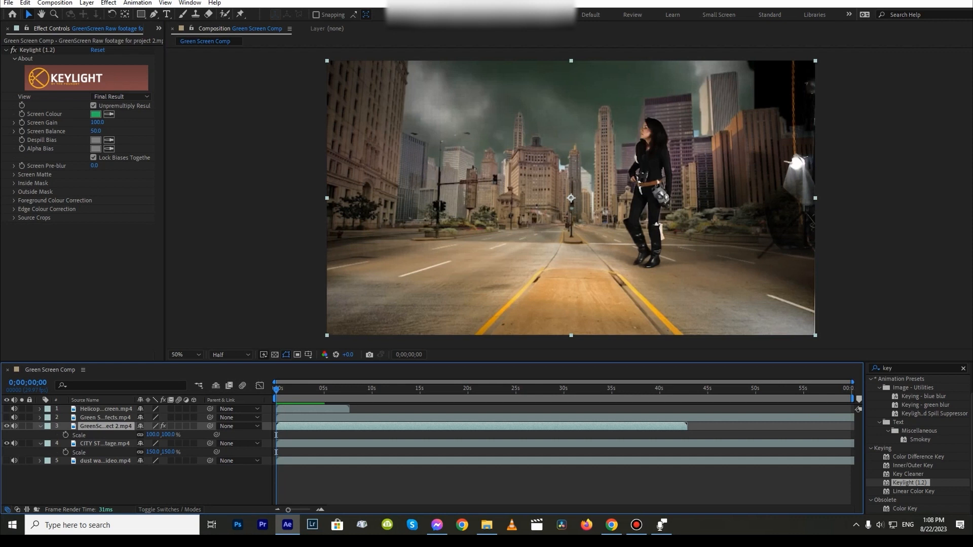
left_click_drag(168, 435, 142, 434)
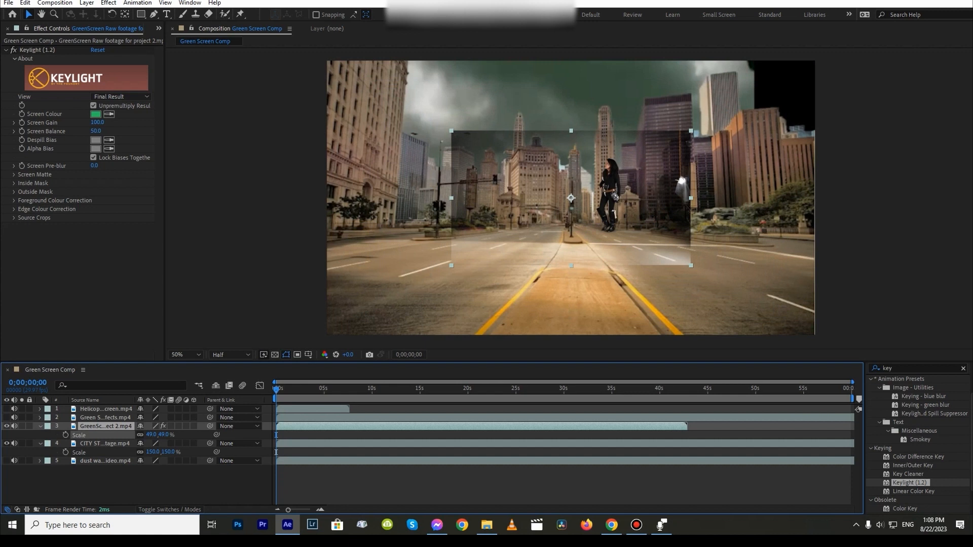
key("p")
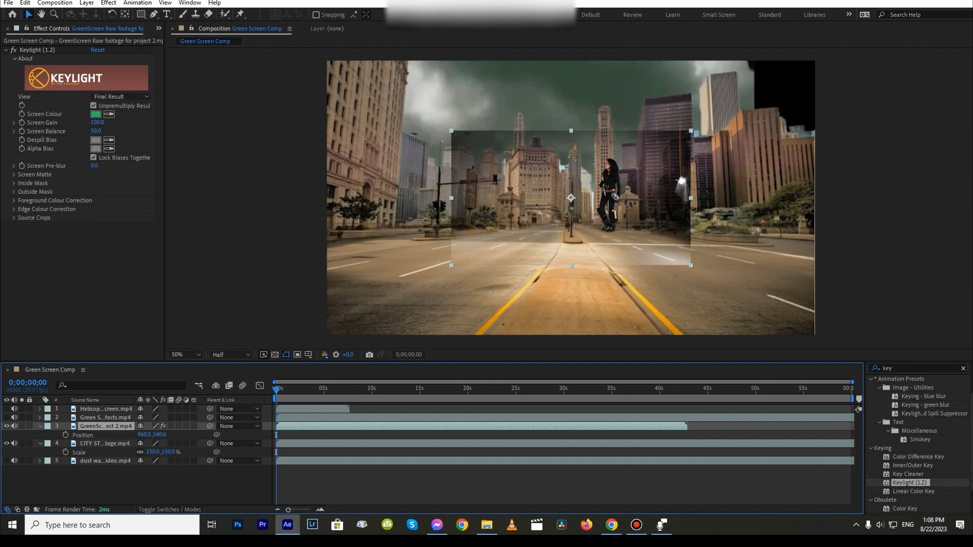
left_click_drag(160, 434, 296, 435)
key("Return")
Draw a closed mask around the woman on the GreenScreen Raw footage layer with the Pen tool at 0;00;02;07
key("space")
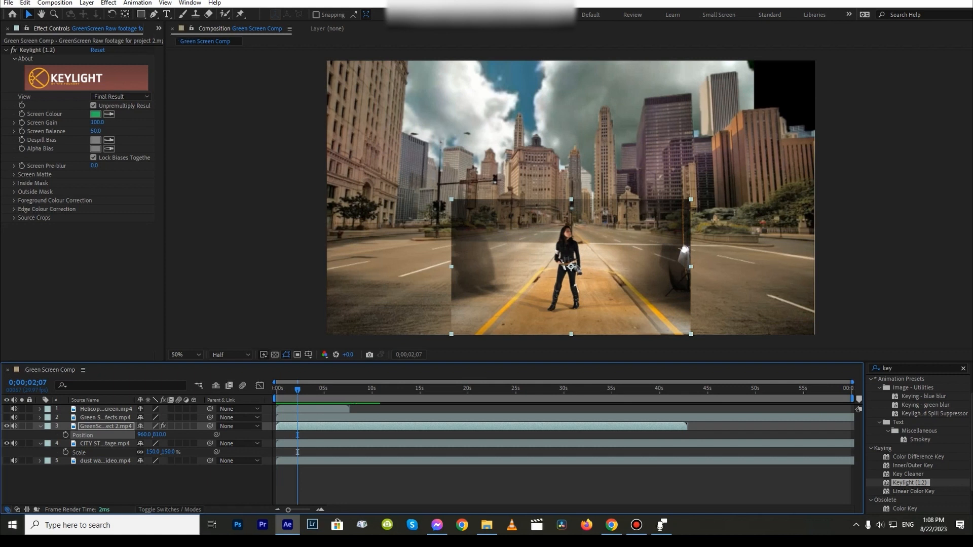
left_click(154, 14)
left_click(536, 309)
left_click_drag(521, 235, 527, 227)
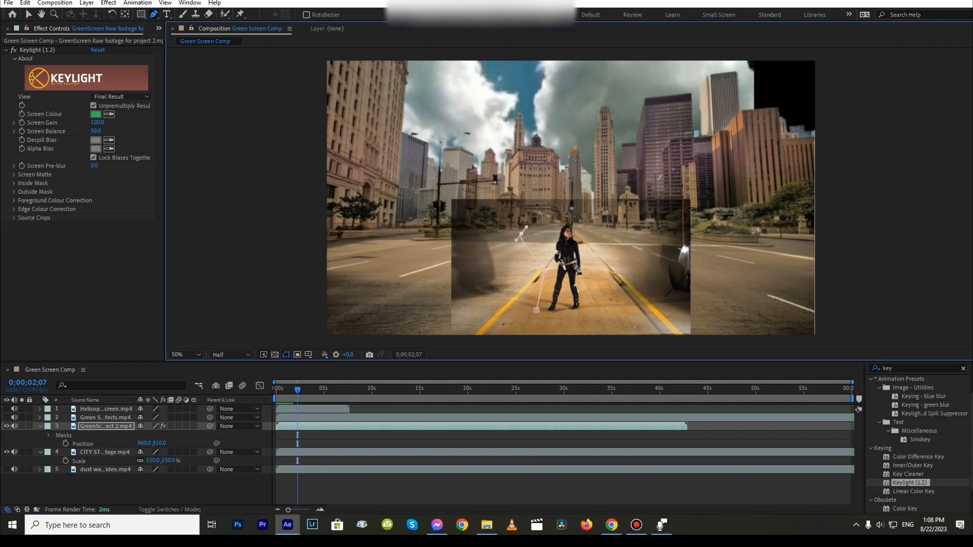
left_click(565, 217)
left_click(639, 231)
left_click(617, 273)
left_click(602, 320)
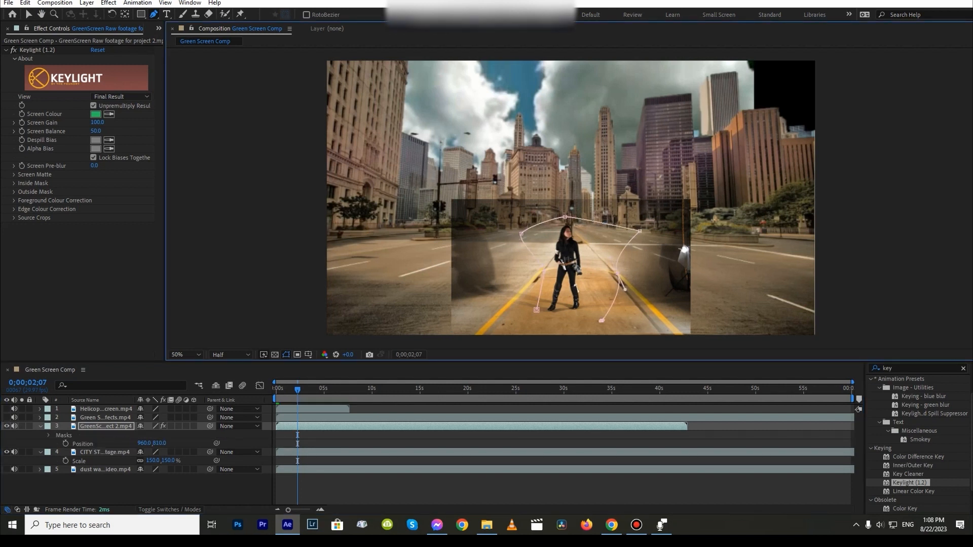
left_click(558, 330)
left_click(536, 309)
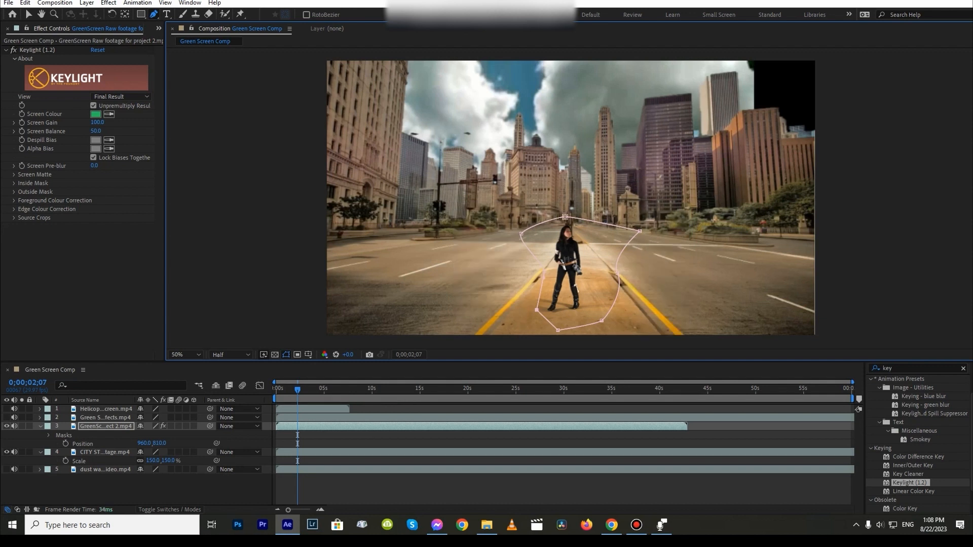
Preview the masked footage briefly and mute the audio of the GreenScreen Raw footage layer
key("space")
key("space")
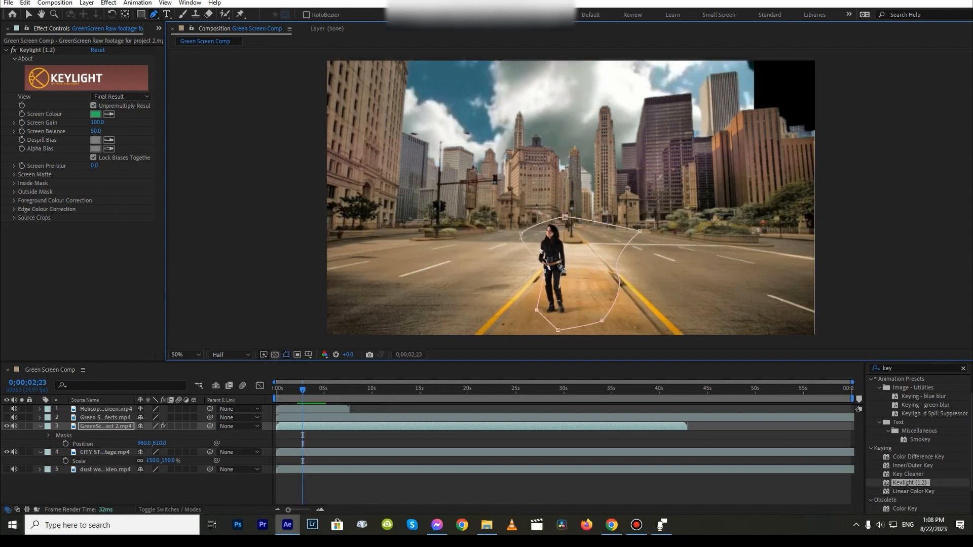
left_click(14, 426)
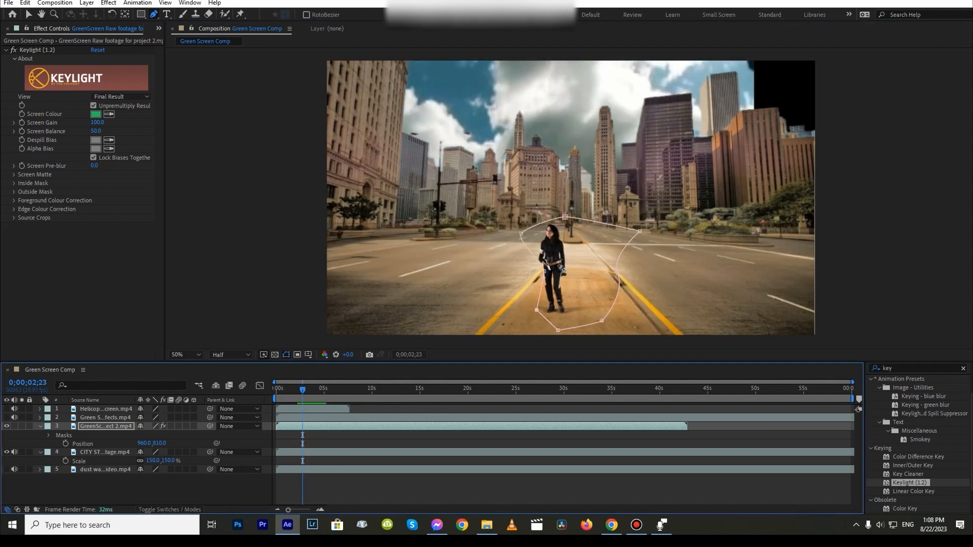
At 0;00;00;13, move the mask's right and upper points outward to leave more room around the walking woman
left_click_drag(303, 390, 280, 389)
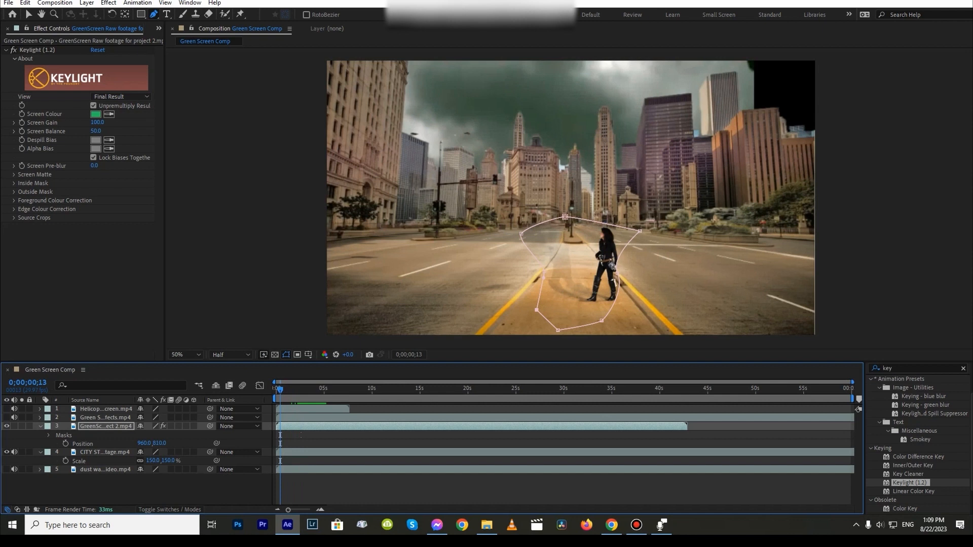
left_click(617, 274)
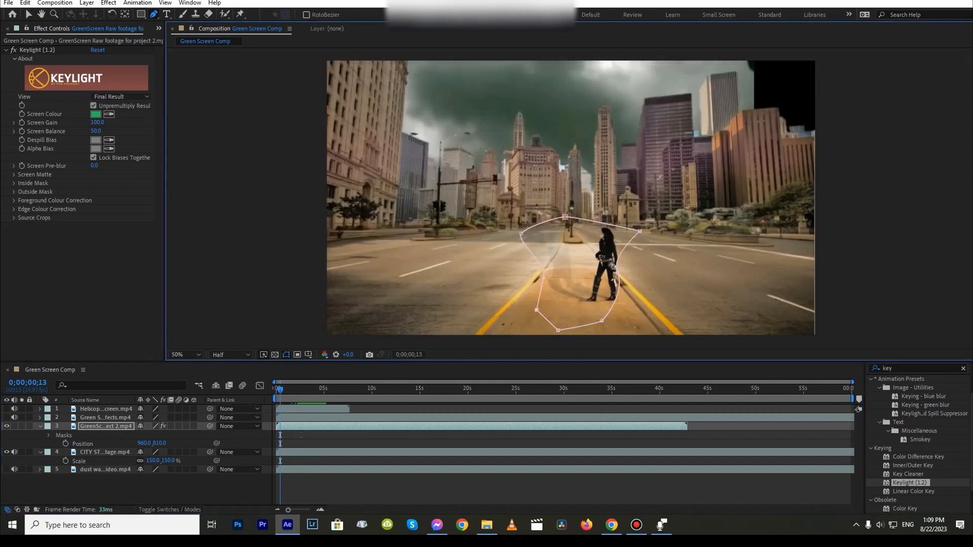
mouse_move(617, 274)
left_mouse_down()
mouse_move(656, 279)
mouse_move(634, 278)
left_mouse_up()
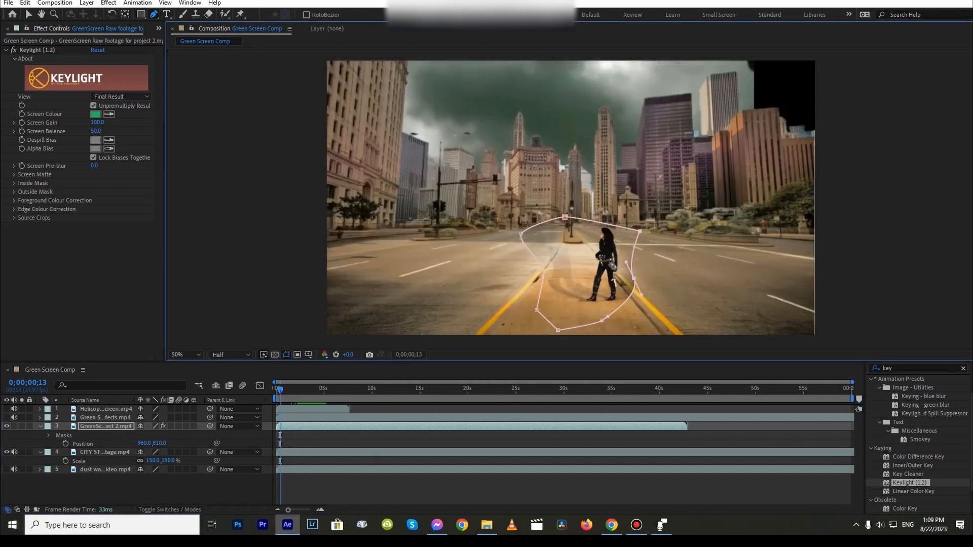
left_click(597, 222)
left_click_drag(597, 222, 555, 206)
left_click_drag(544, 273, 544, 270)
left_click(554, 206)
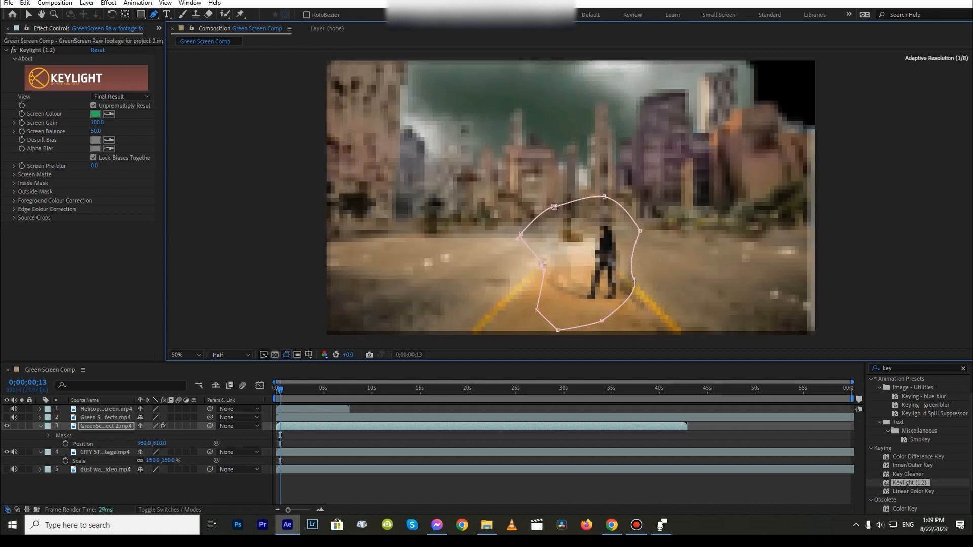
left_click_drag(547, 207, 544, 207)
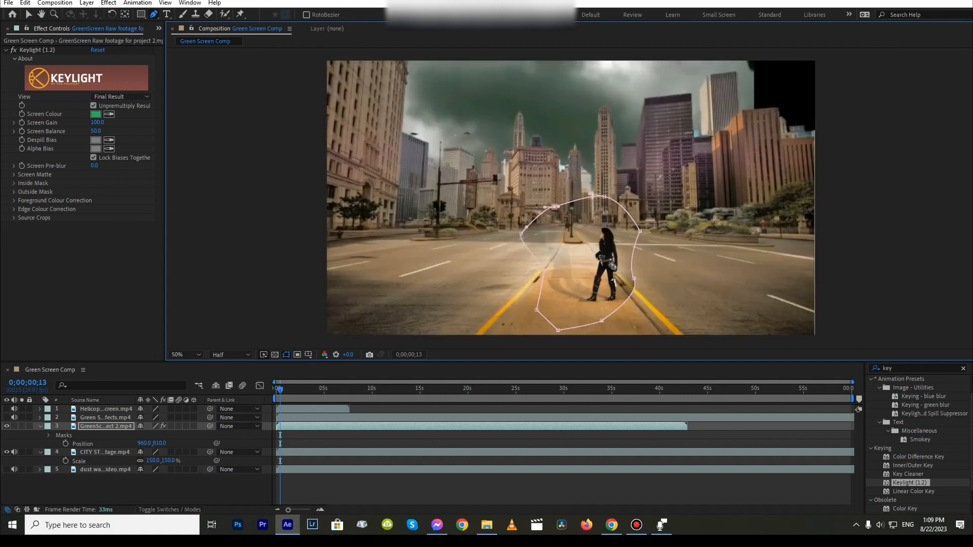
Widen the mask's left side, refine its right edge, and lower its bottom-left point at 0;00;03;24 to clear the woman's feet
key("v")
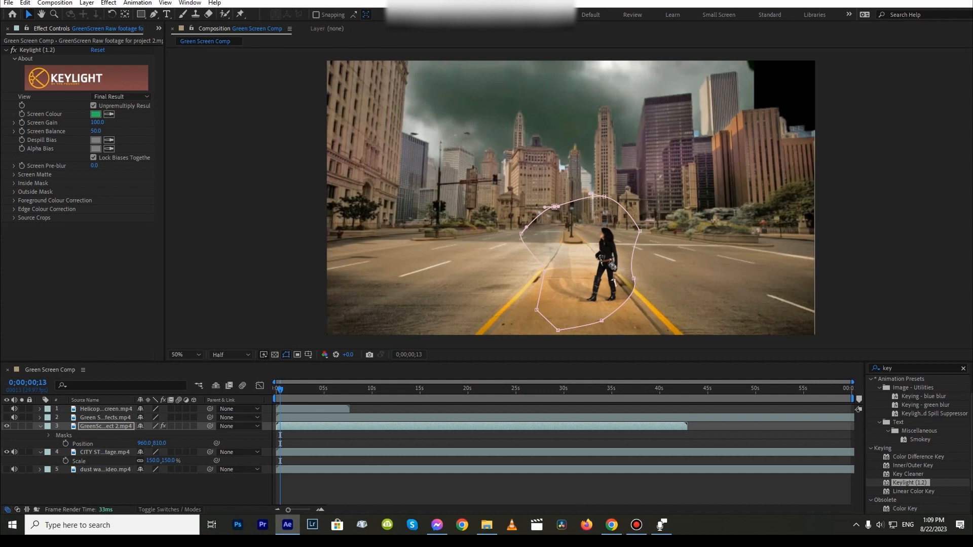
left_click_drag(545, 271, 511, 284)
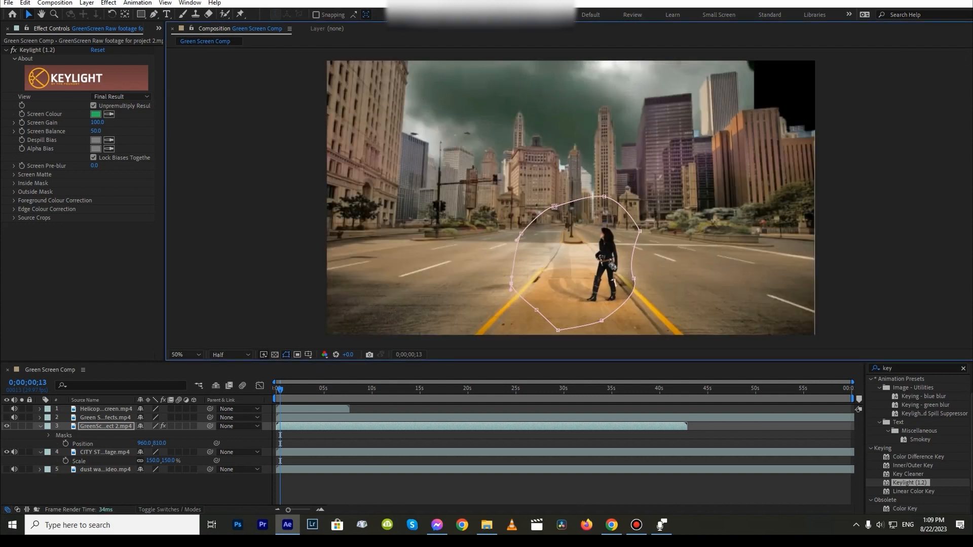
mouse_move(633, 278)
left_mouse_down()
mouse_move(659, 284)
mouse_move(632, 282)
left_mouse_up()
left_click_drag(639, 231, 632, 221)
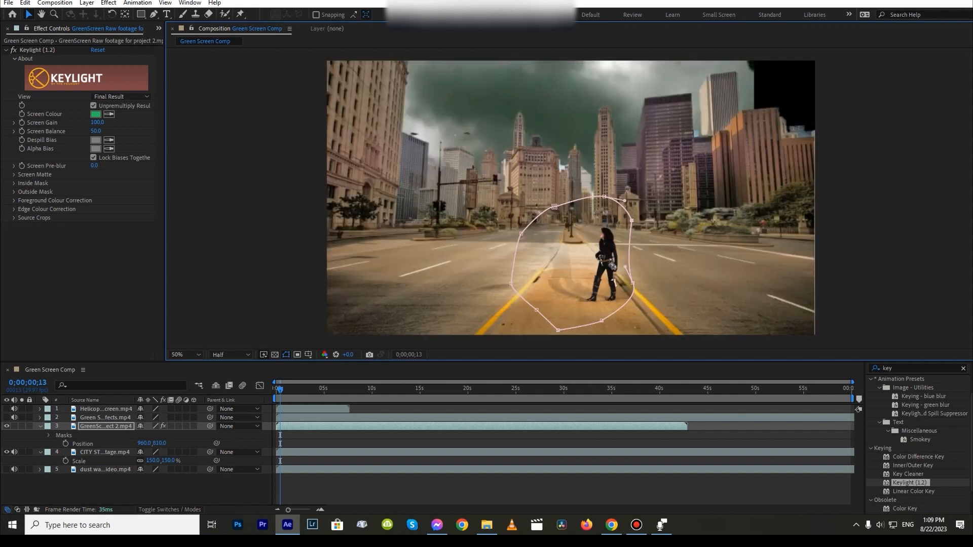
key("space")
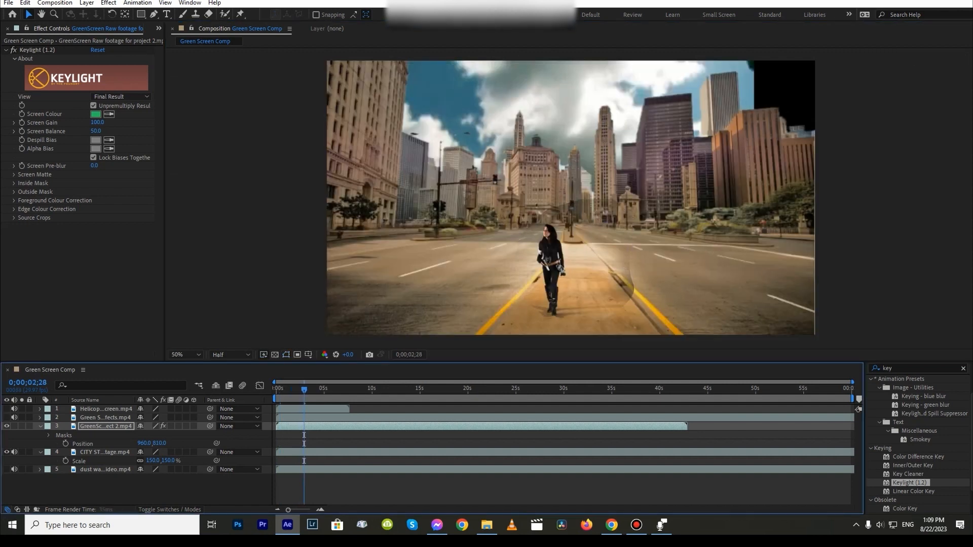
key("space")
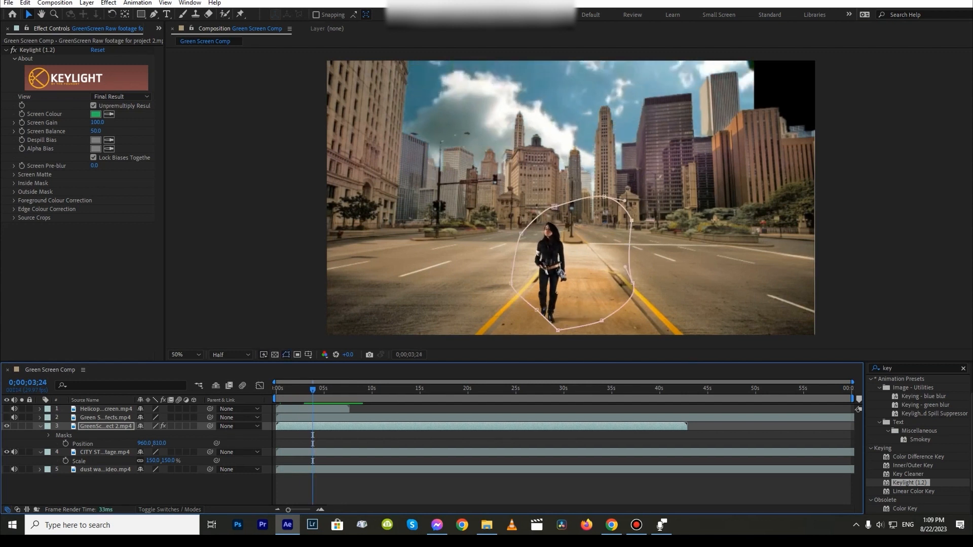
left_click_drag(537, 310, 530, 324)
Set Keylight's Screen Matte Clip Black to 52 and preview the key from 0;00;02;05
left_click(14, 175)
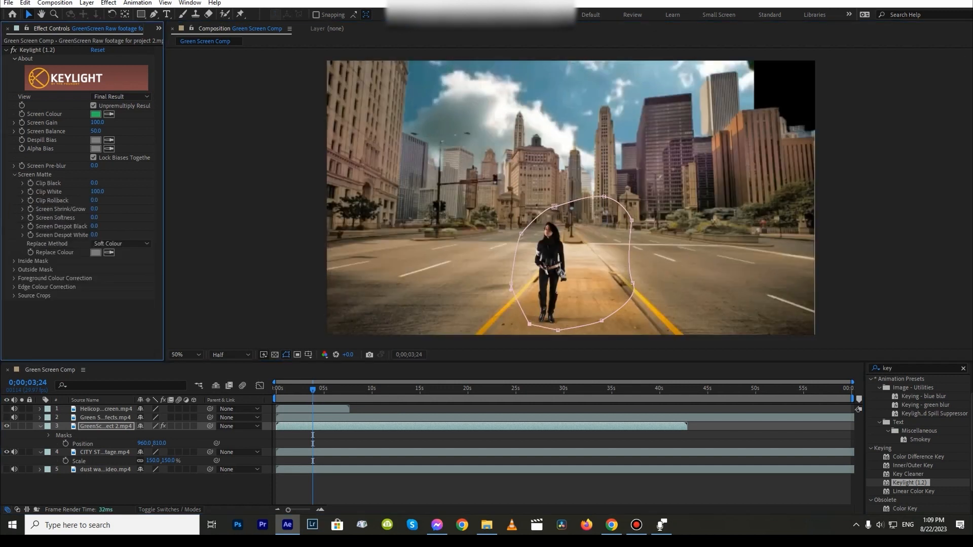
left_click_drag(94, 182, 121, 182)
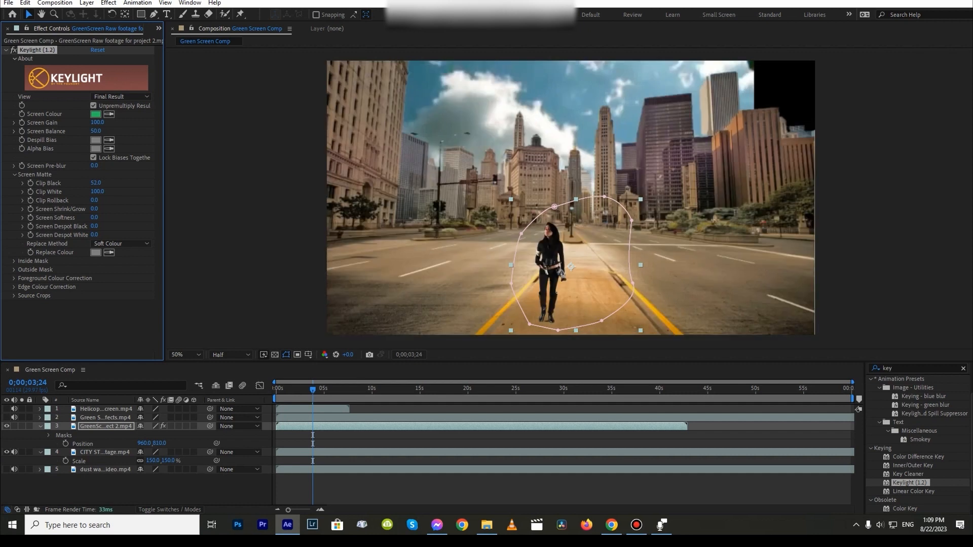
left_click_drag(312, 390, 297, 390)
key("space")
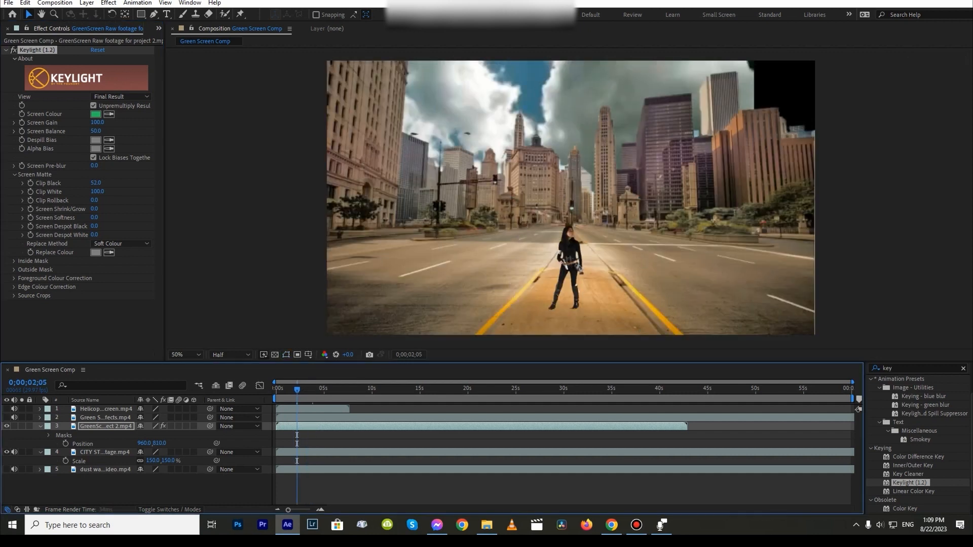
key("space")
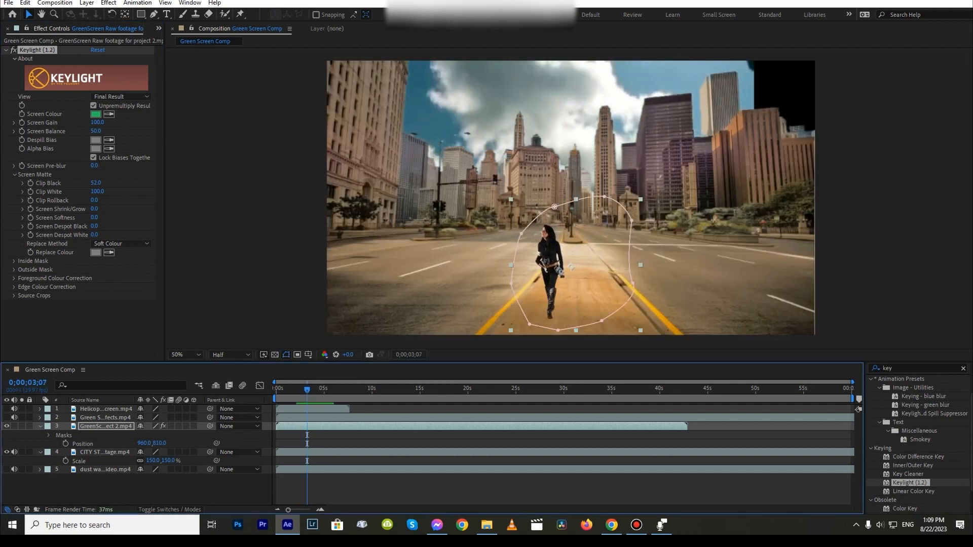
Mute the audio of the remaining layers and preview the composition from the start to about 0;00;05;06
left_click(14, 417)
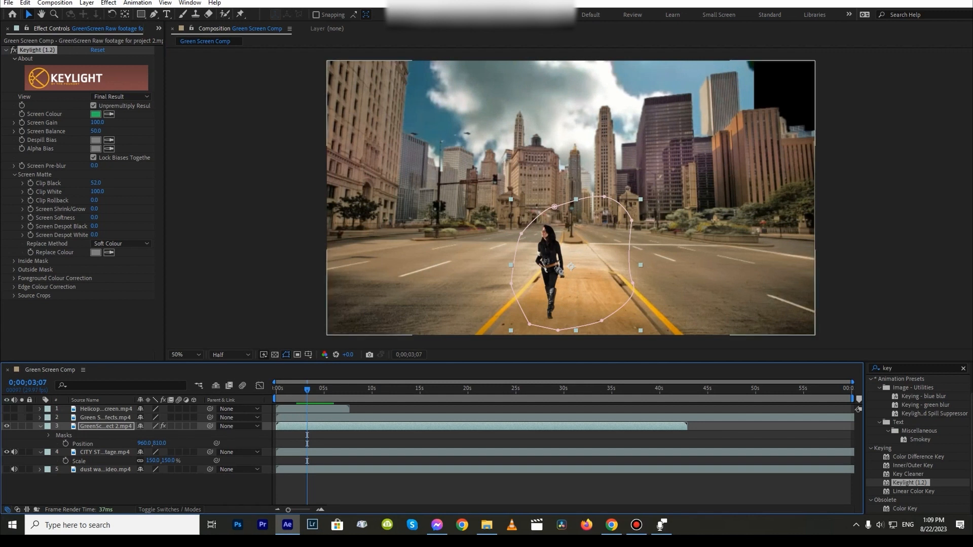
left_click(14, 452)
key("Home")
key("space")
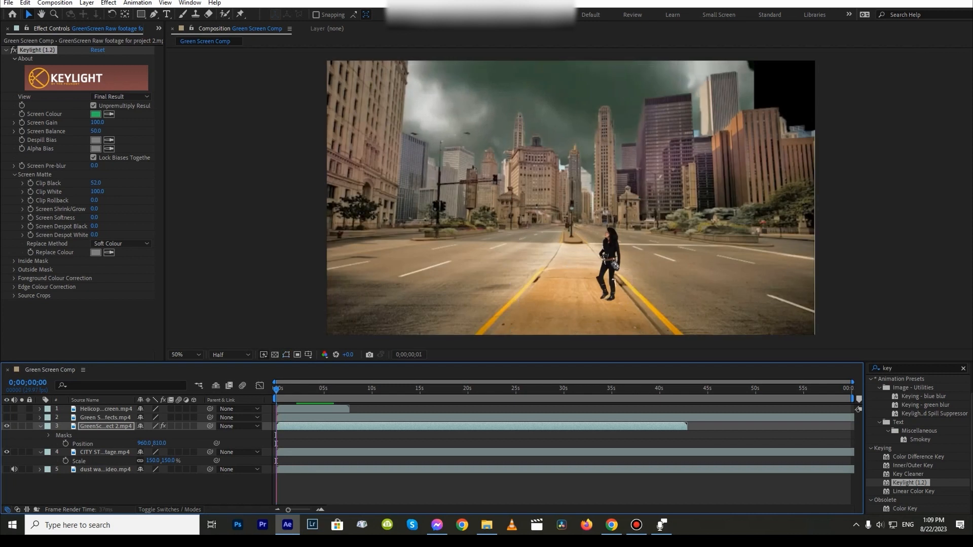
left_click(266, 442)
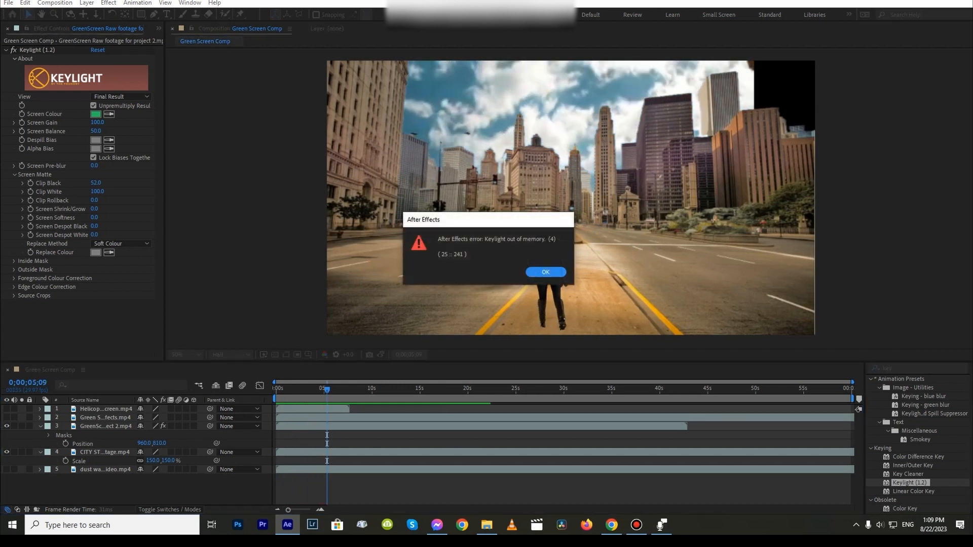
key("Return")
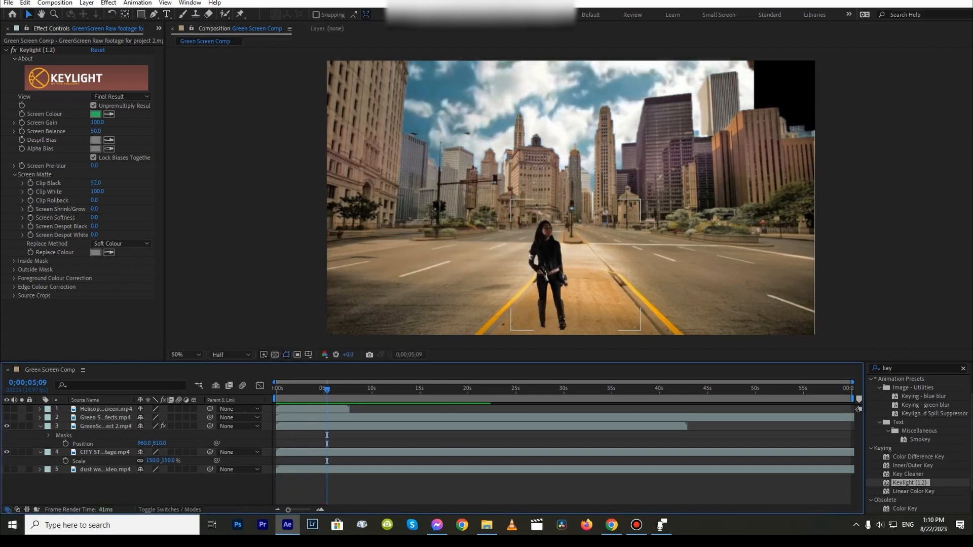
key("space")
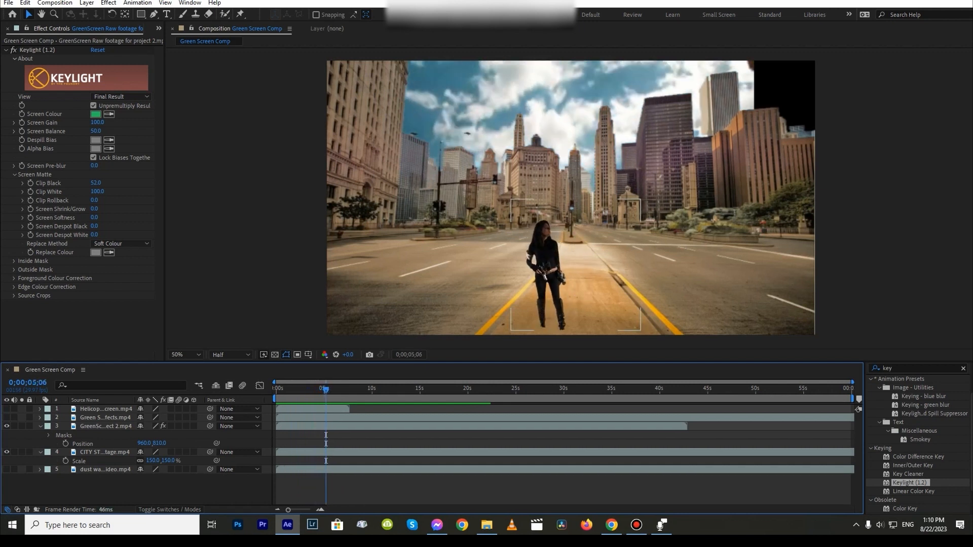
Extend the mask's lower points below the frame and set the GreenScreen Raw footage layer's position to 960, 826
left_click(105, 418)
left_click(105, 426)
left_click(40, 426)
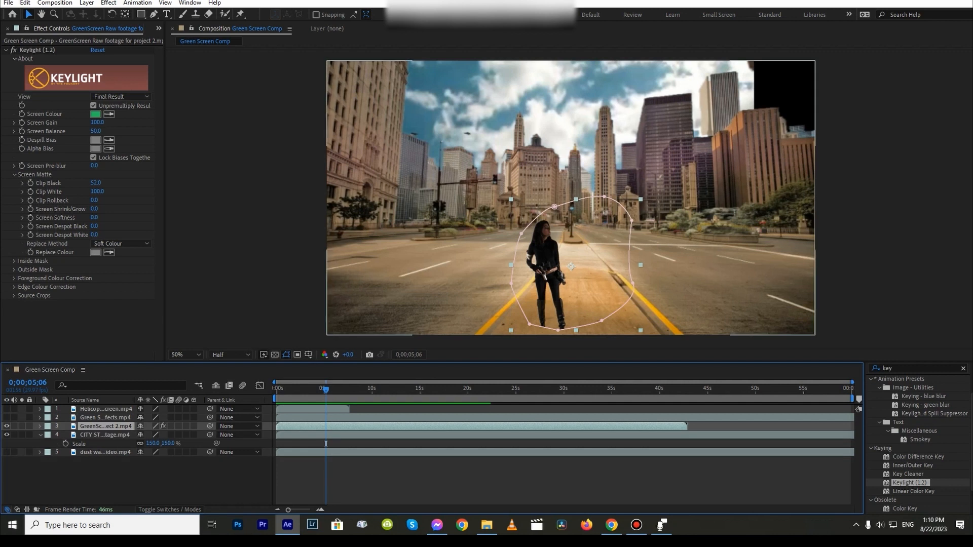
key("p")
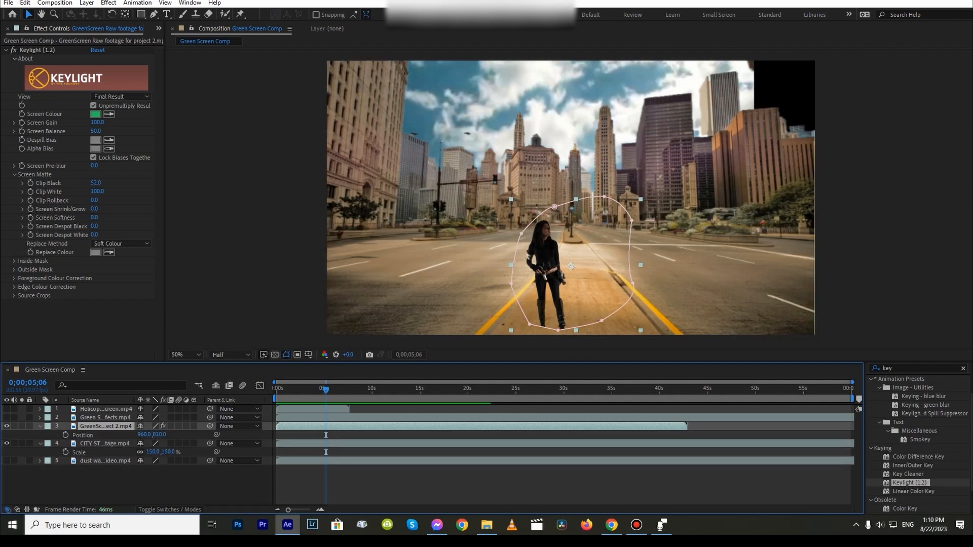
mouse_move(529, 324)
left_mouse_down()
mouse_move(527, 340)
mouse_move(558, 339)
mouse_move(527, 340)
left_mouse_up()
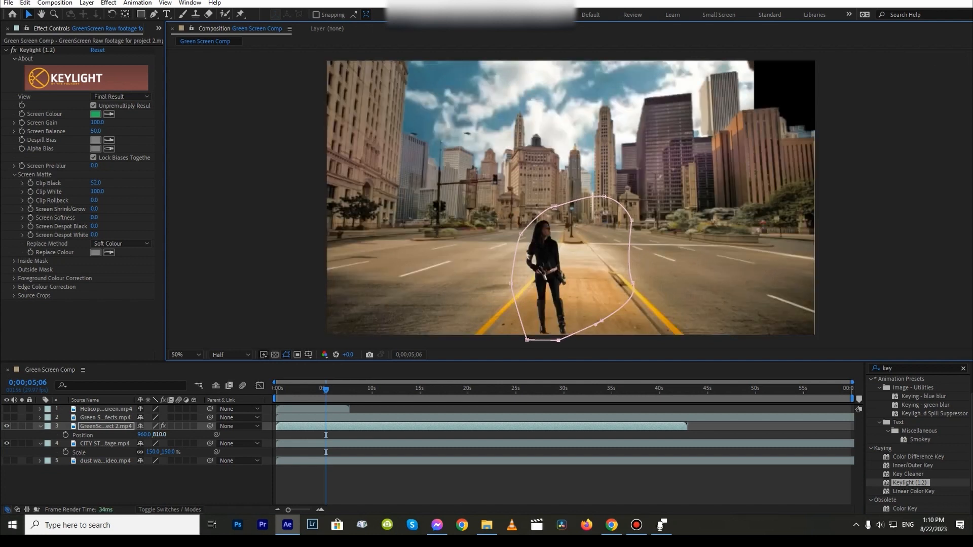
left_click_drag(160, 435, 168, 435)
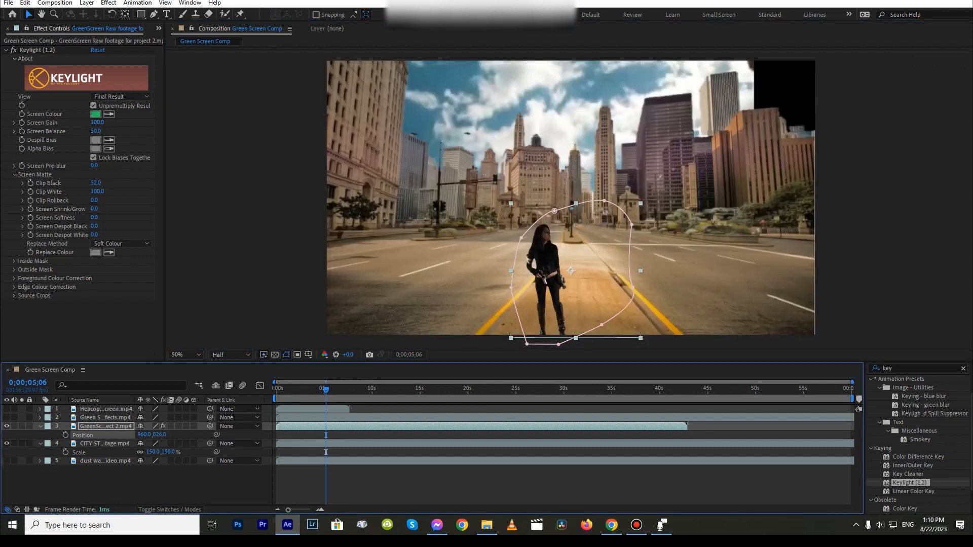
Preview the repositioned woman from 0;00;03;02 through the change to the close-up shot
left_click_drag(326, 389, 306, 389)
key("space")
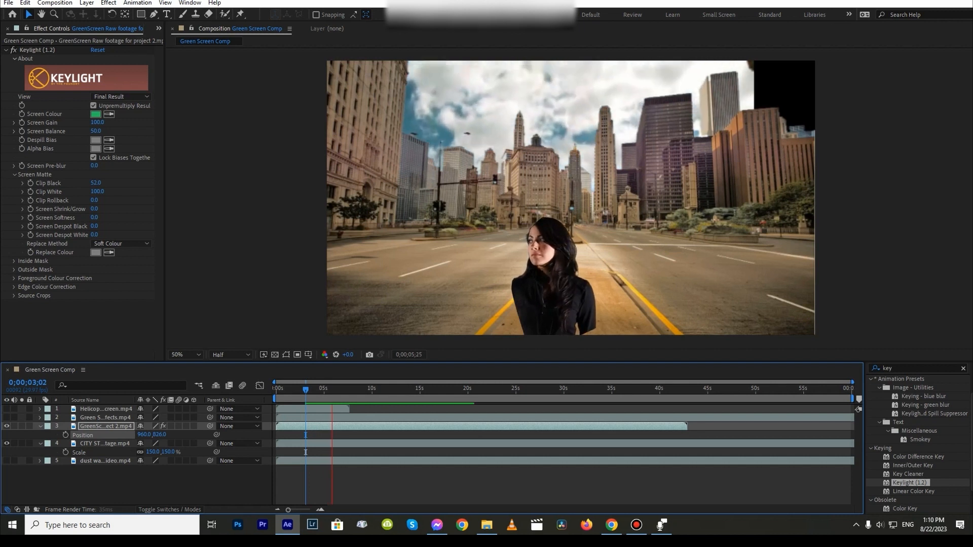
key("space")
key("space")
key("space")
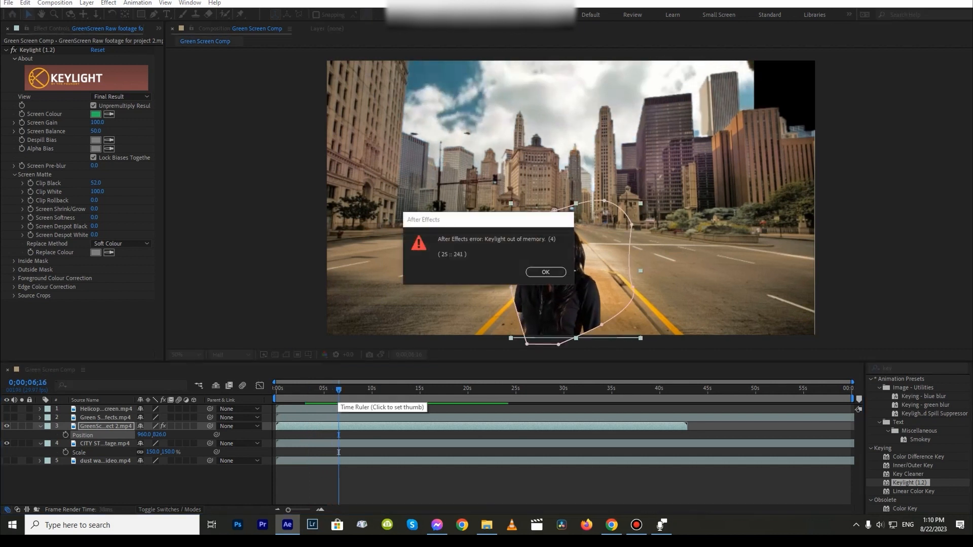
left_click(546, 272)
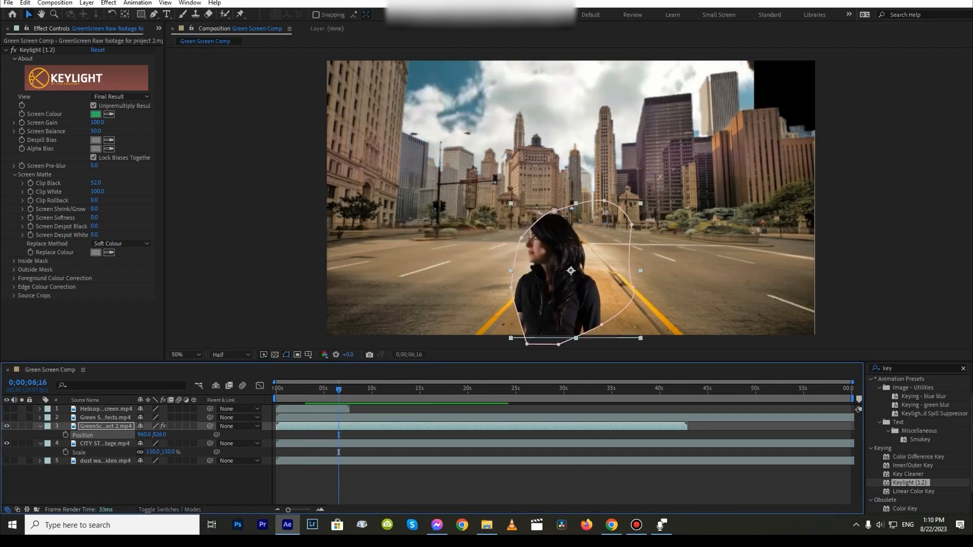
Split the GreenScreen Raw footage layer at 0;00;05;08 and delete the part after the split
left_click_drag(338, 389, 326, 390)
left_click(105, 409)
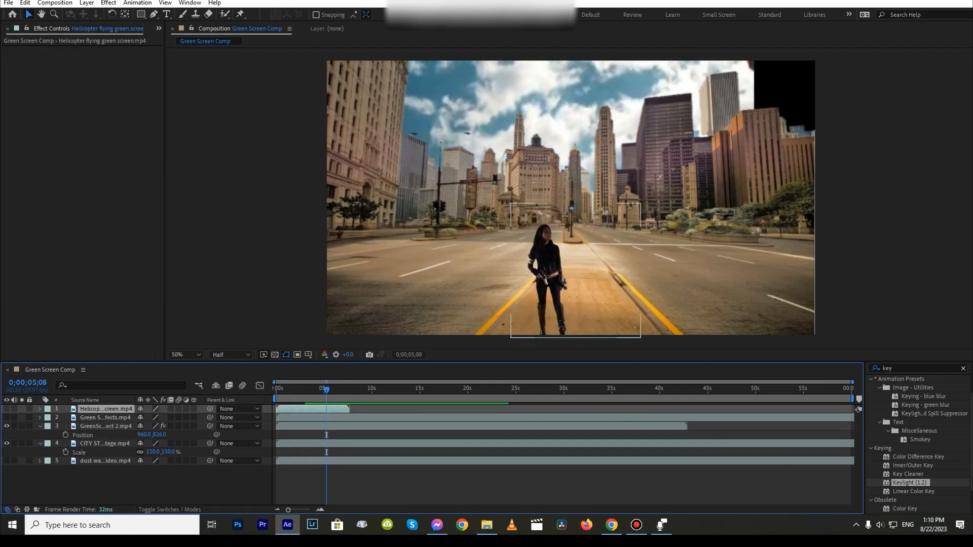
left_click(105, 426)
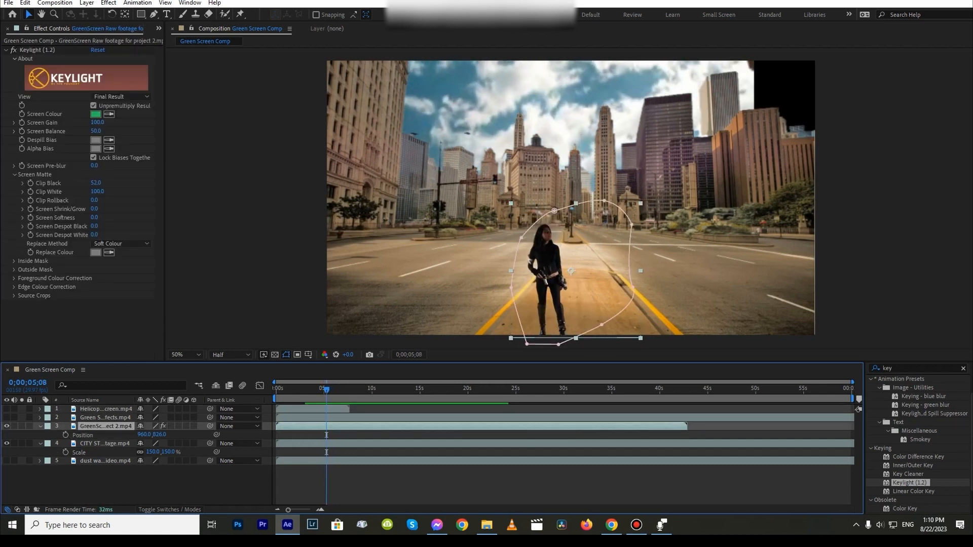
key("ctrl+shift+d")
key("Delete")
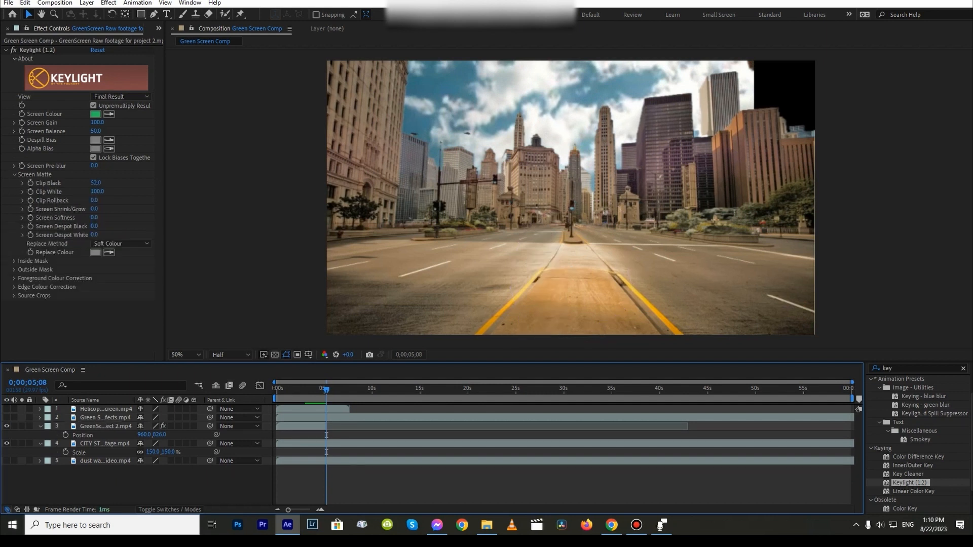
Make the green screen burning-car layer visible, split it at 0;00;10;12 and delete the part before the split
key("space")
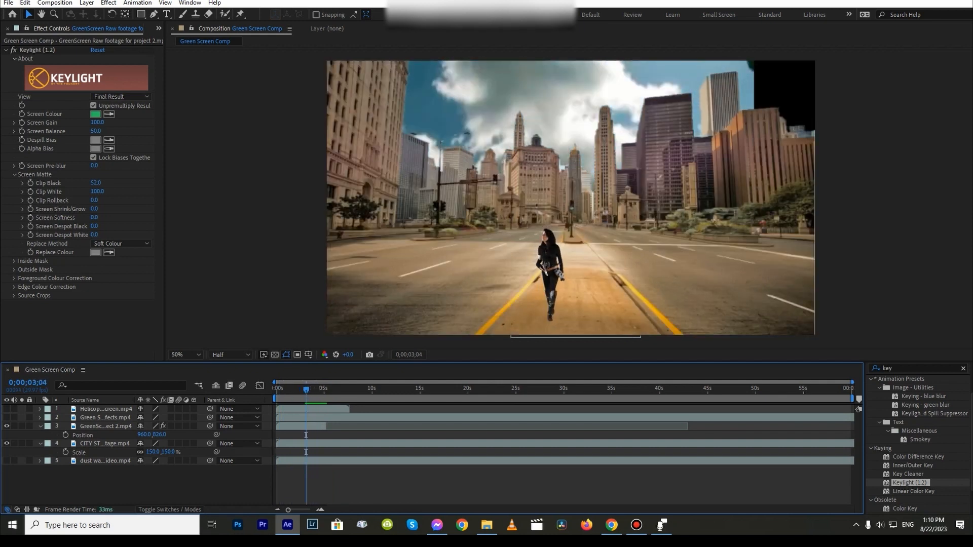
left_click(7, 417)
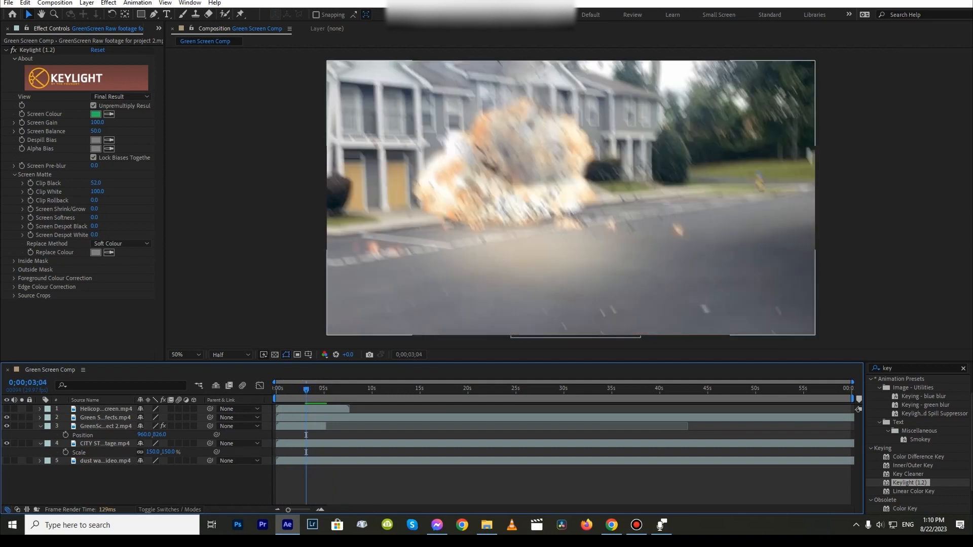
left_click_drag(306, 390, 376, 389)
left_click(456, 269)
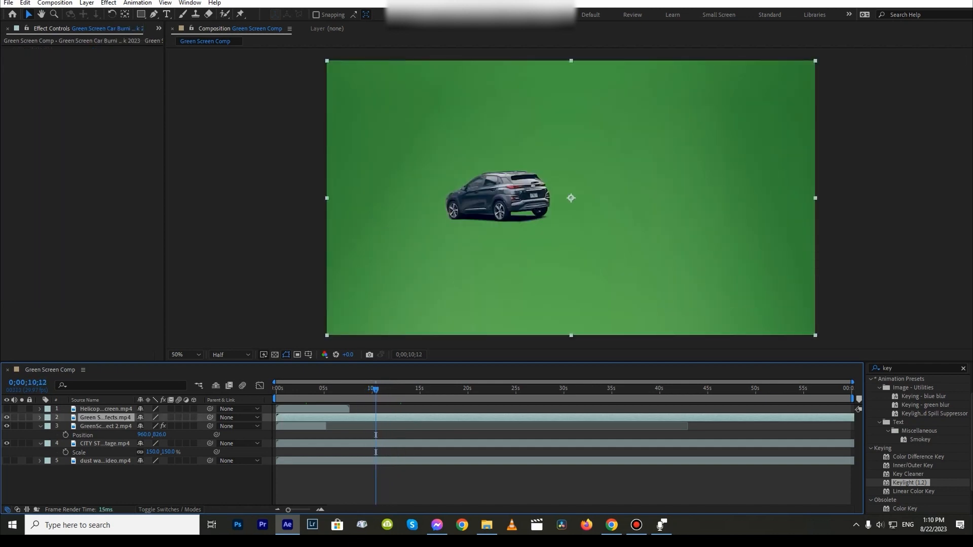
key("ctrl+shift+d")
left_click(334, 426)
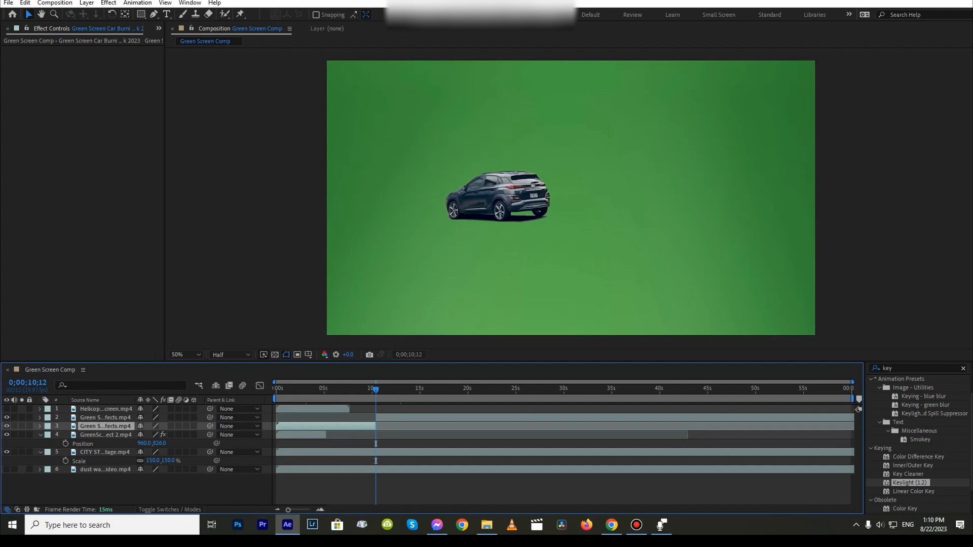
key("Delete")
Play the burning-car footage on to 0;00;17;26, split its layer there and delete the part after the split
key("space")
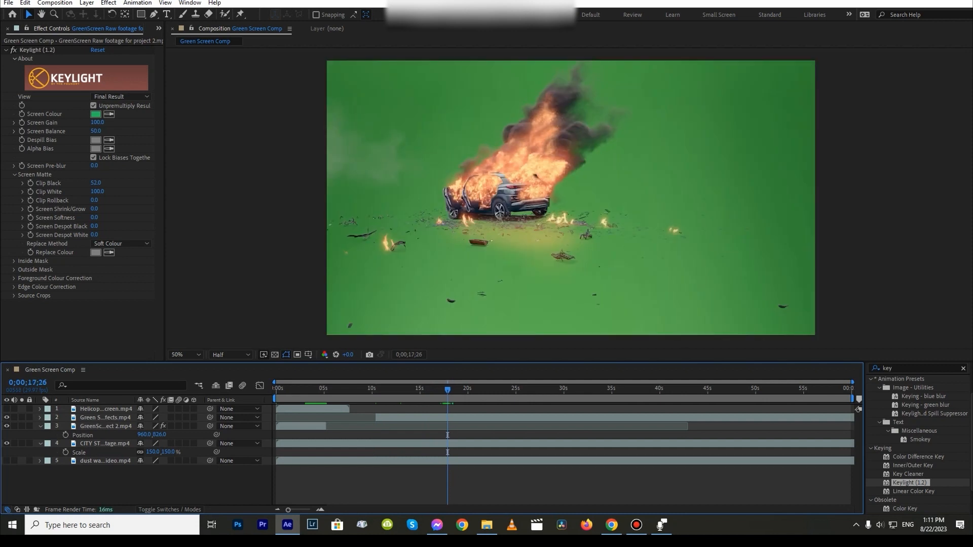
left_click(448, 418)
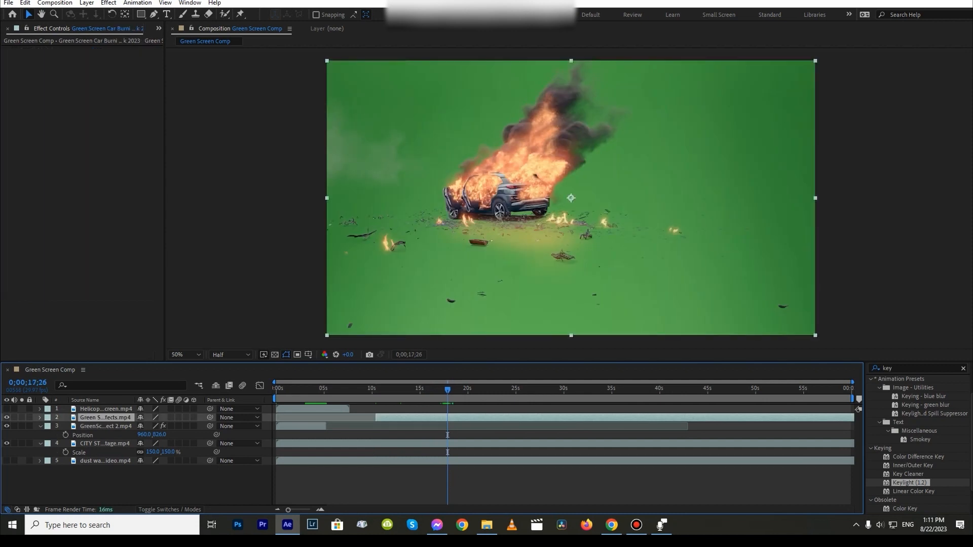
key("ctrl+shift+d")
key("Delete")
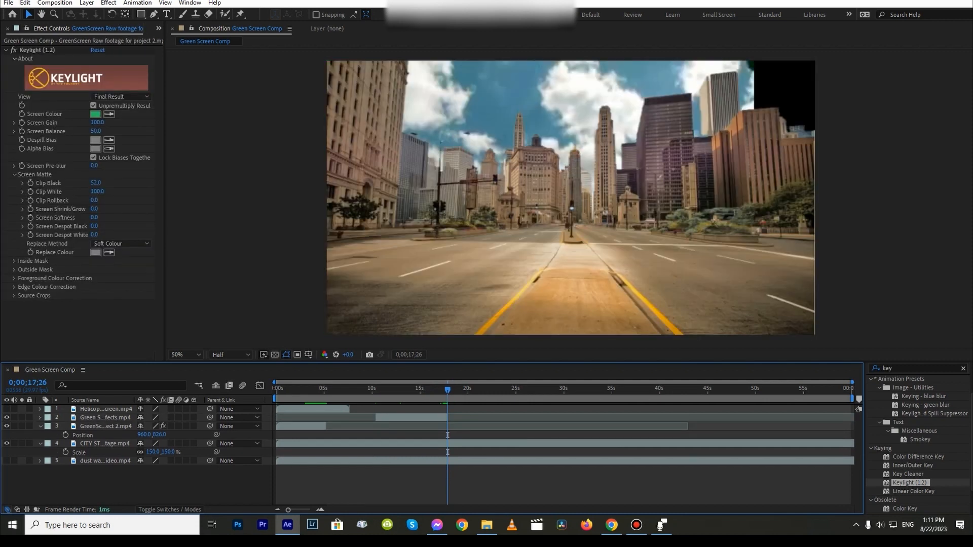
Move the trimmed burning-car layer to the start of the composition and preview it up to 0;00;01;06
left_click_drag(410, 418, 262, 387)
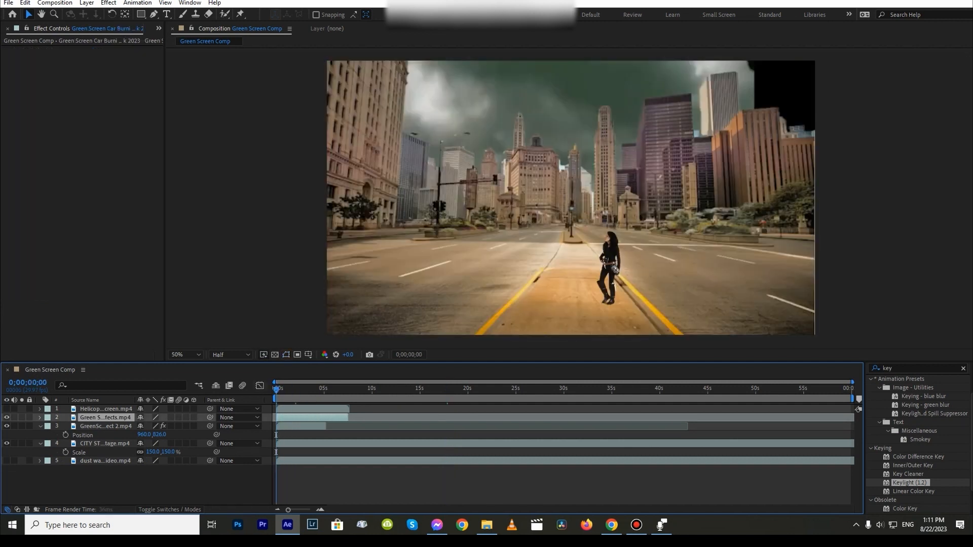
key("space")
key("space")
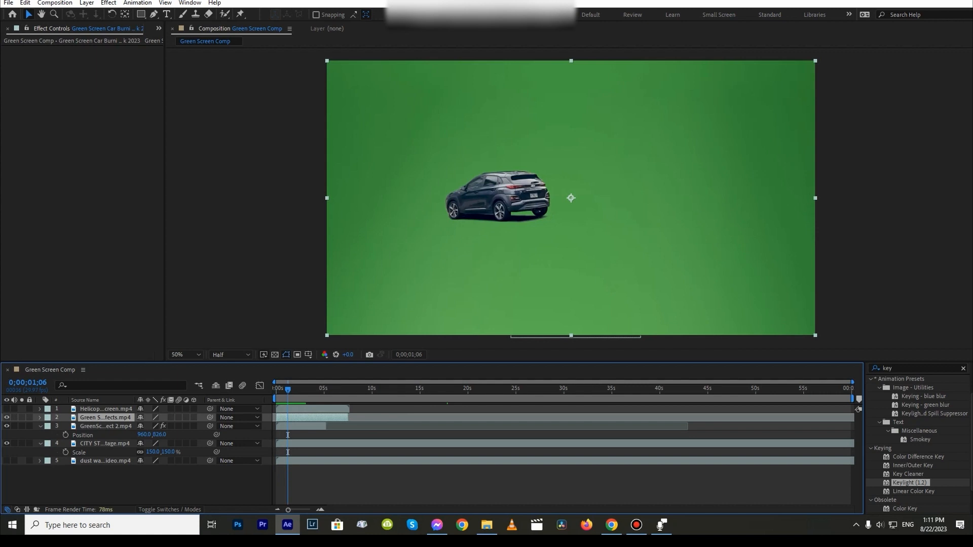
Apply Keylight (1.2) to the burning-car layer and sample its green background as the Screen Colour
left_click_drag(909, 482, 318, 446)
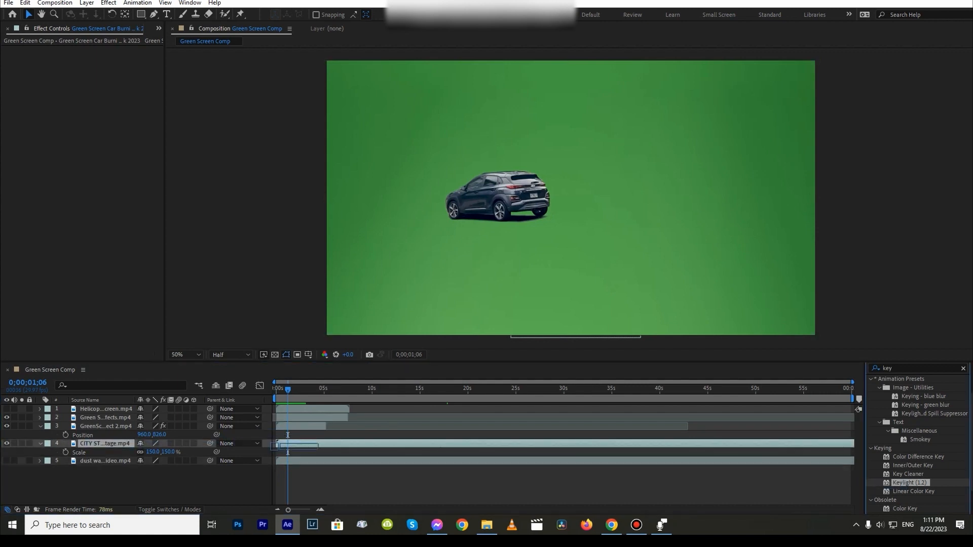
left_click(100, 418)
left_click_drag(122, 421, 258, 417)
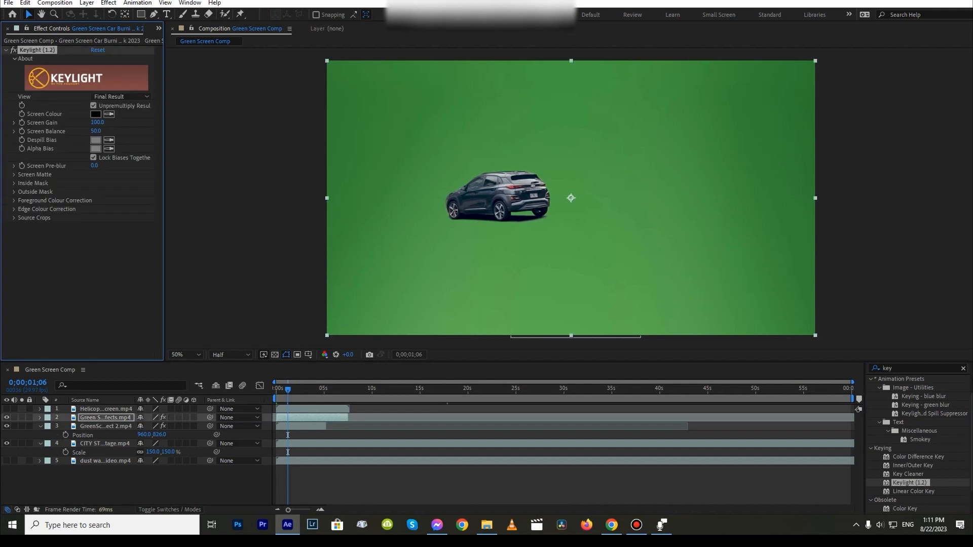
left_click(109, 114)
left_click(583, 147)
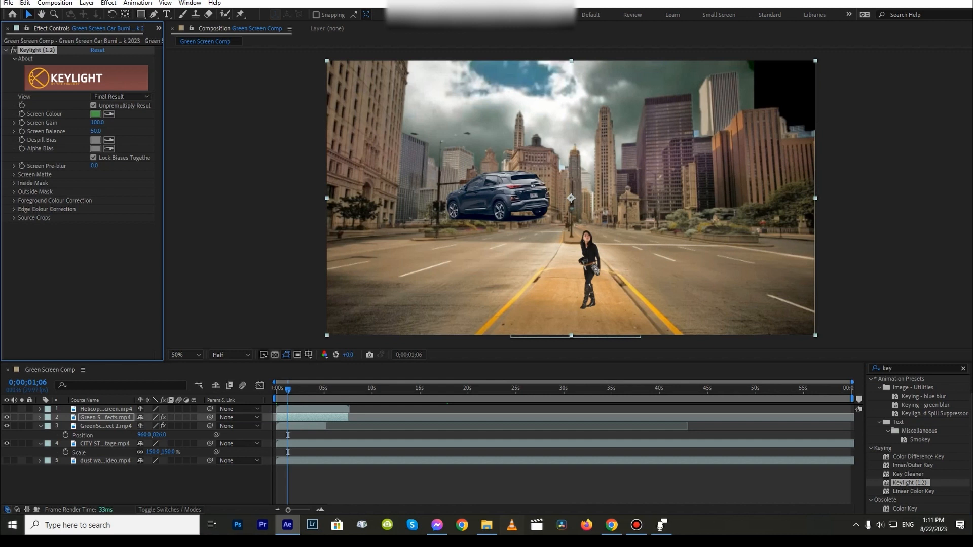
Set the burning-car layer's position to 996, 729 and its scale to 78%
left_click(106, 418)
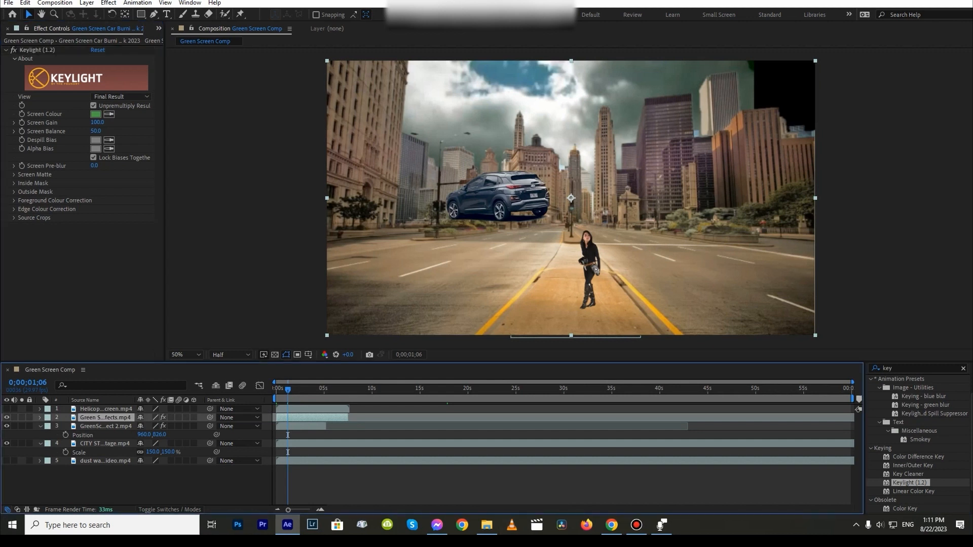
key("p")
left_click_drag(160, 426, 256, 426)
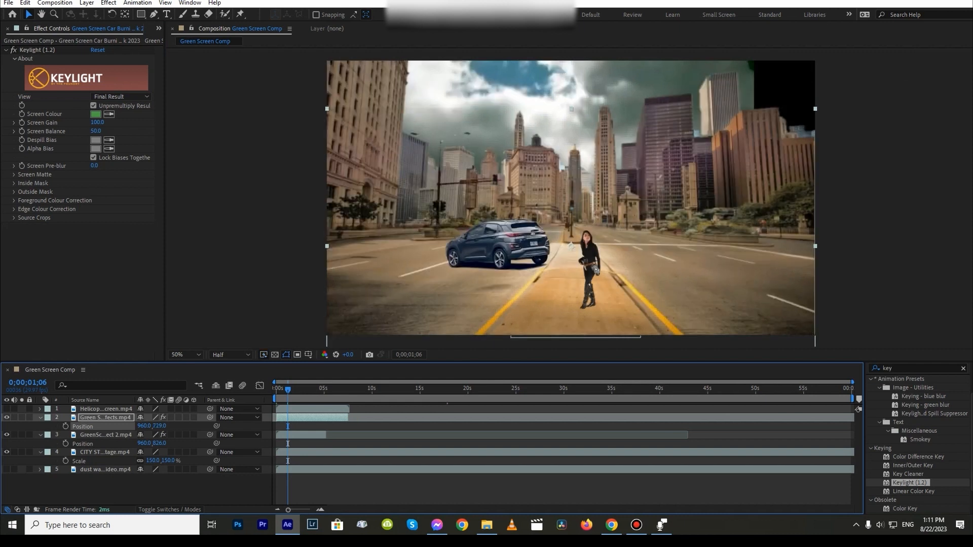
left_click_drag(144, 426, 162, 426)
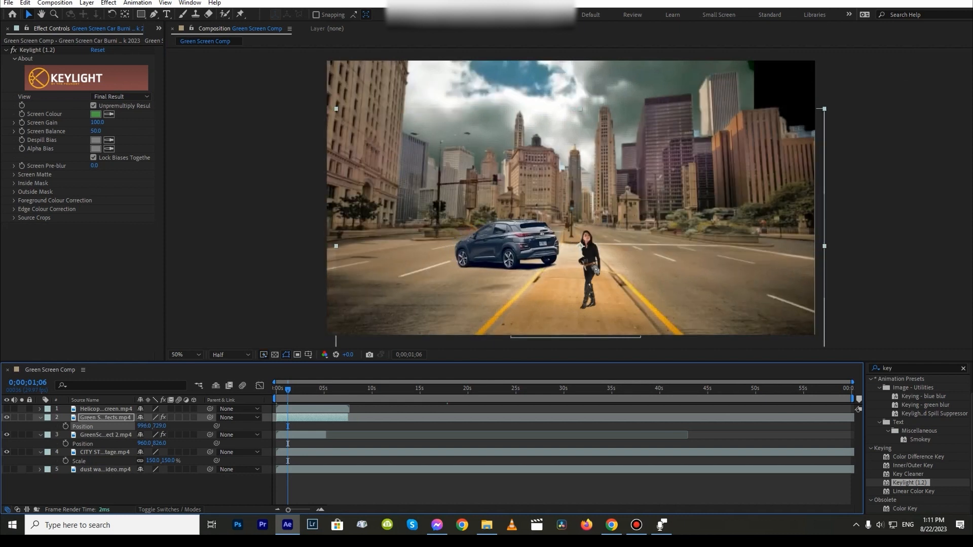
key("s")
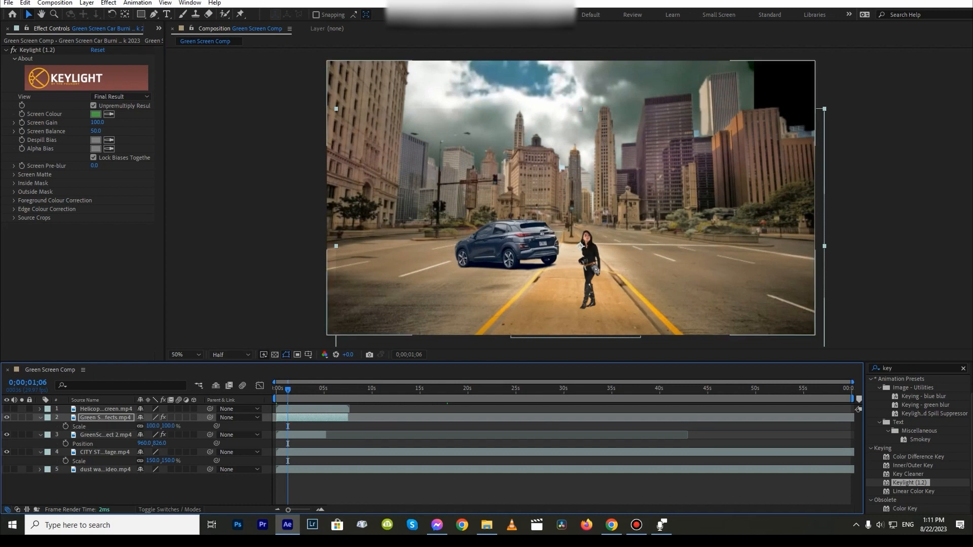
left_click_drag(152, 426, 141, 426)
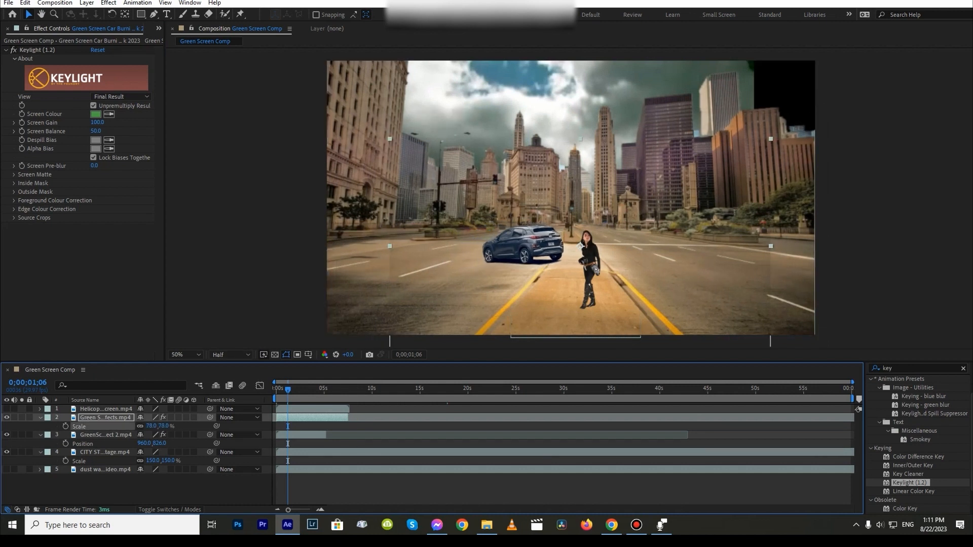
Preview the explosion up to 0;00;03;01 and move the burning-car layer below the GreenScreen Raw footage layer
key("space")
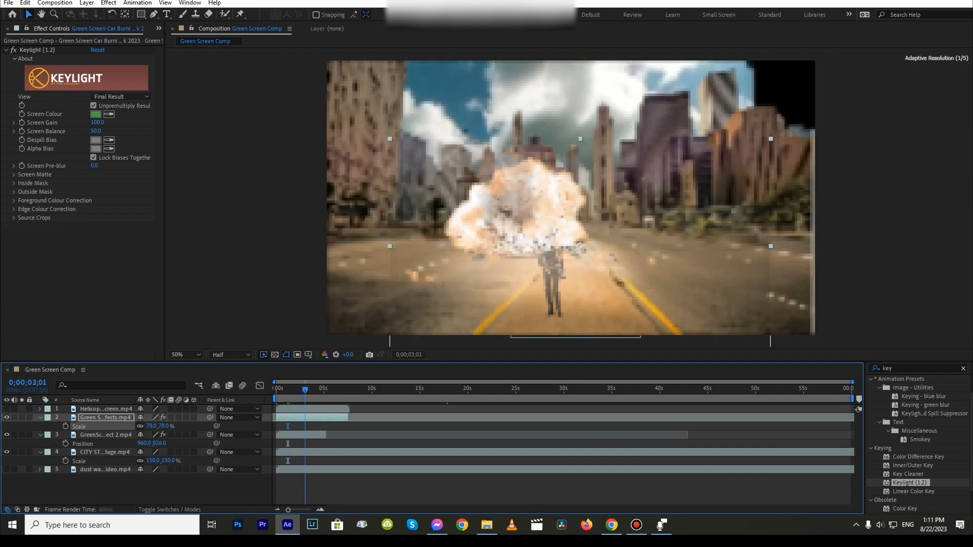
key("space")
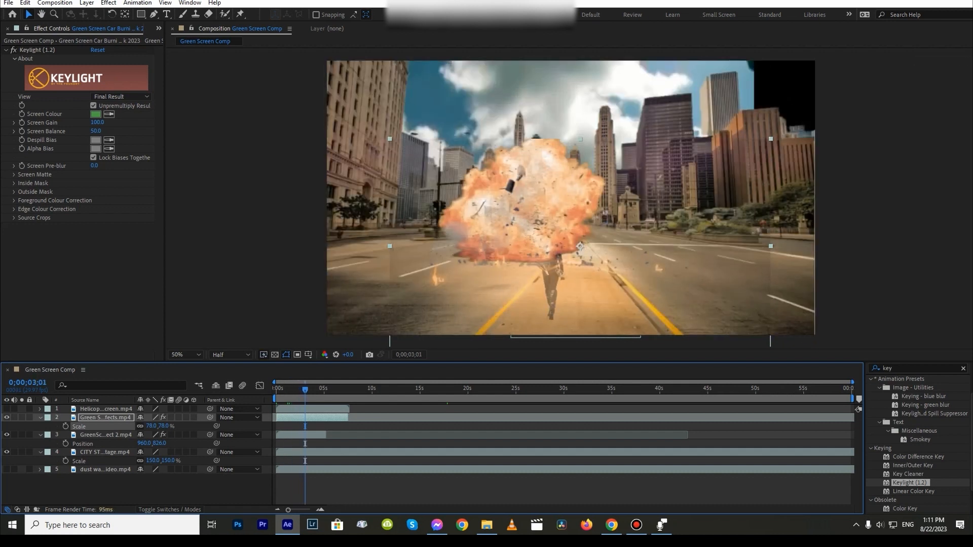
key("ctrl+bracketleft")
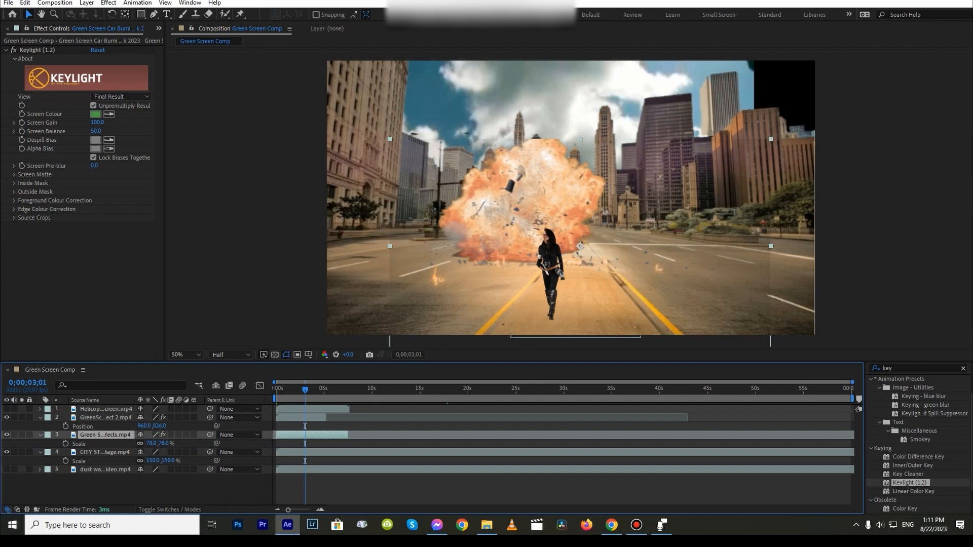
Go to 0;00;03;25 and reveal the scale of the GreenScreen Raw footage layer
mouse_move(305, 390)
left_mouse_down()
mouse_move(280, 389)
mouse_move(313, 390)
left_mouse_up()
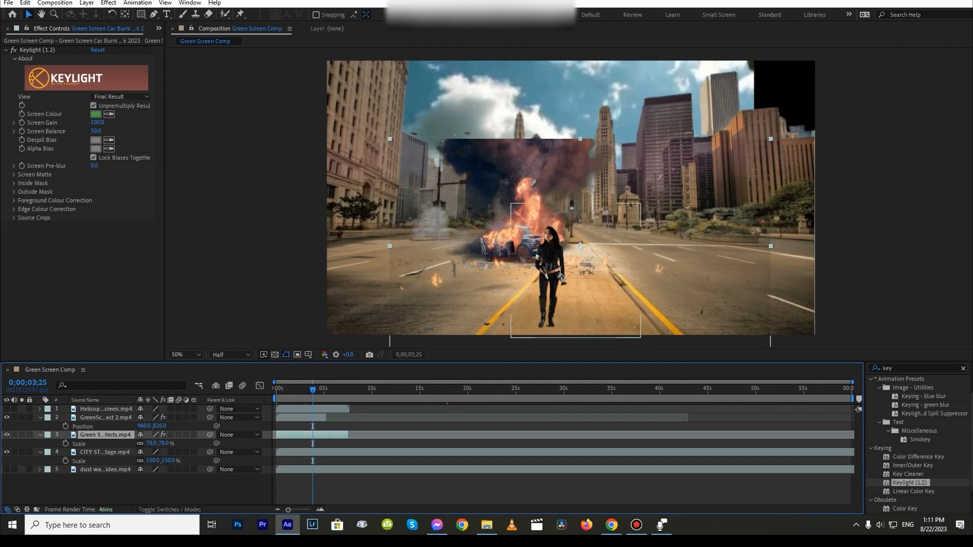
left_click(551, 269)
key("s")
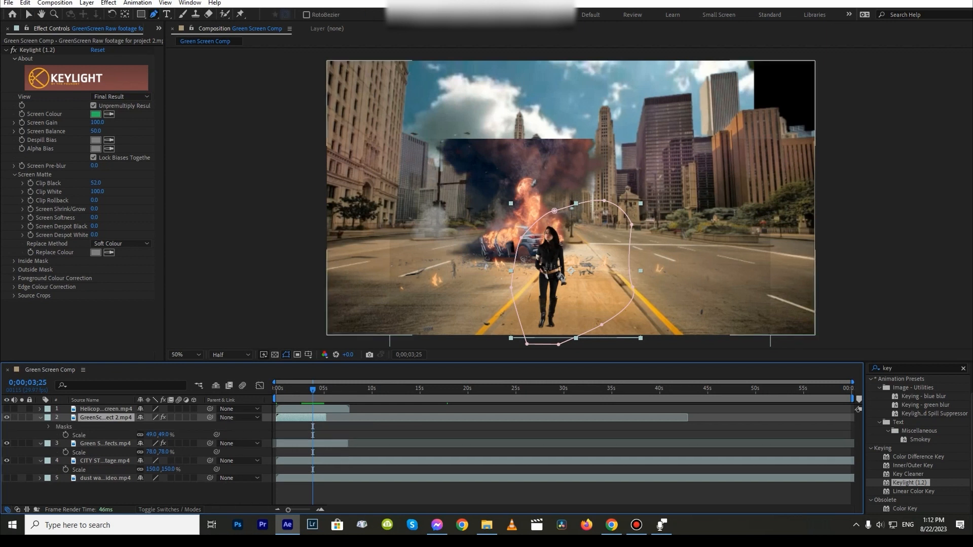
Draw a closed curved Pen mask around the fire, smoke and debris on the burning-car layer
left_click(105, 444)
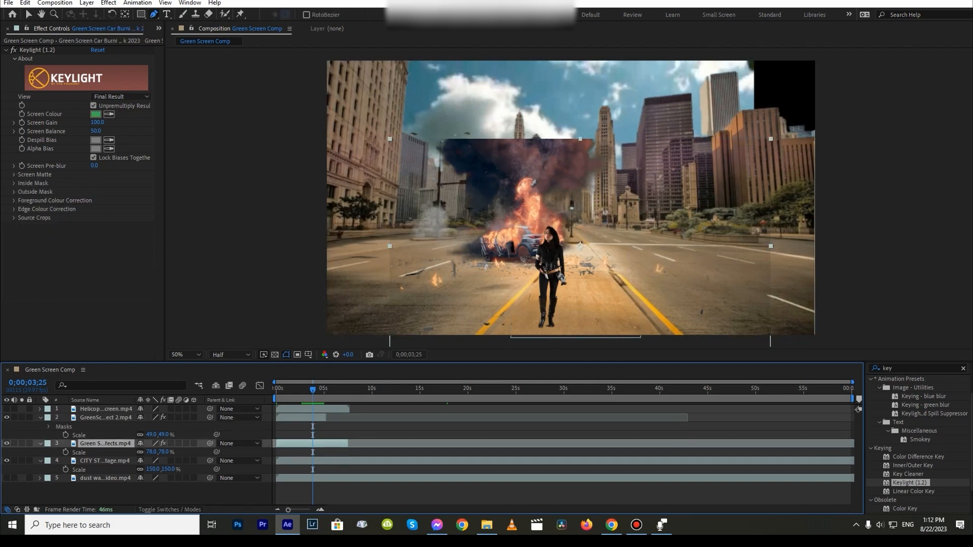
left_click(432, 237)
left_click(438, 175)
left_click(492, 143)
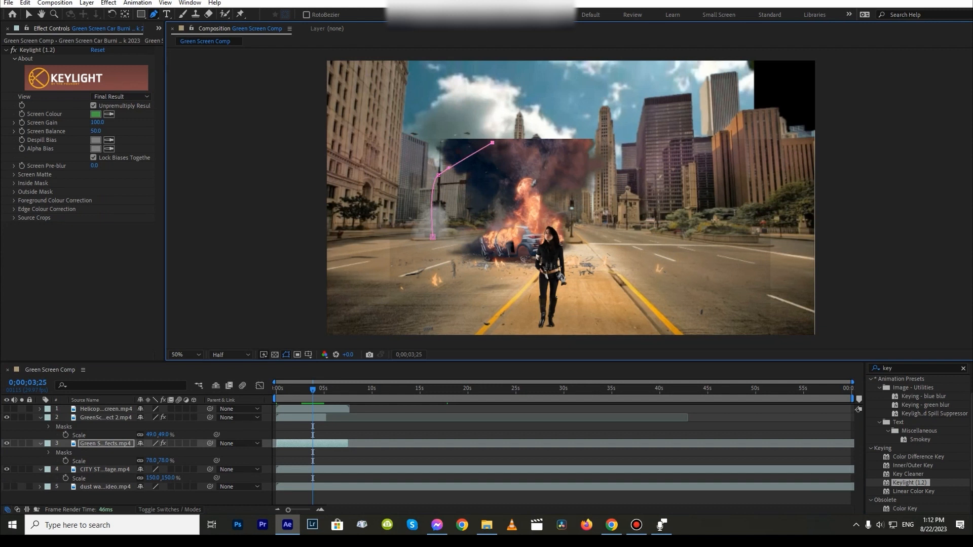
left_click(562, 151)
left_click(641, 199)
left_click_drag(660, 256, 673, 246)
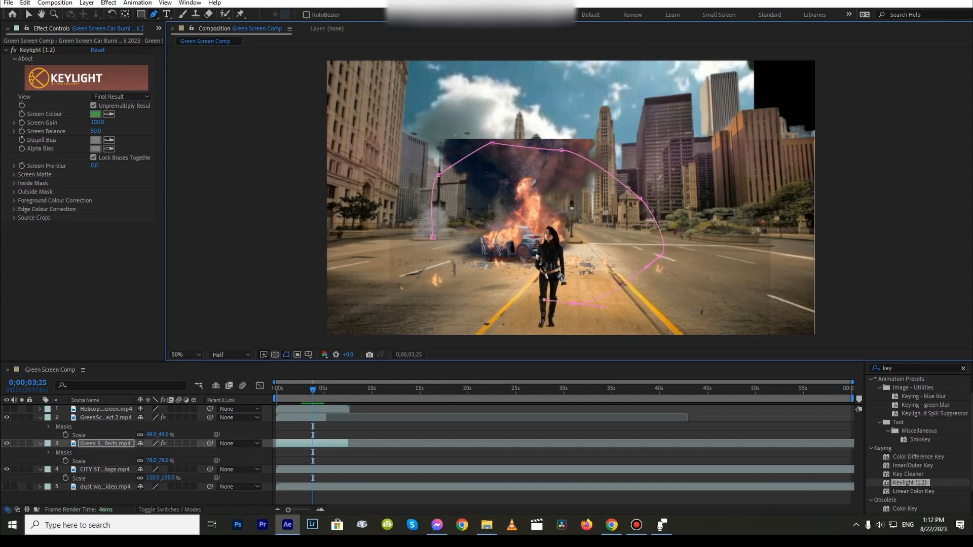
left_click_drag(446, 305, 436, 294)
left_click_drag(423, 275, 426, 263)
left_click(432, 237)
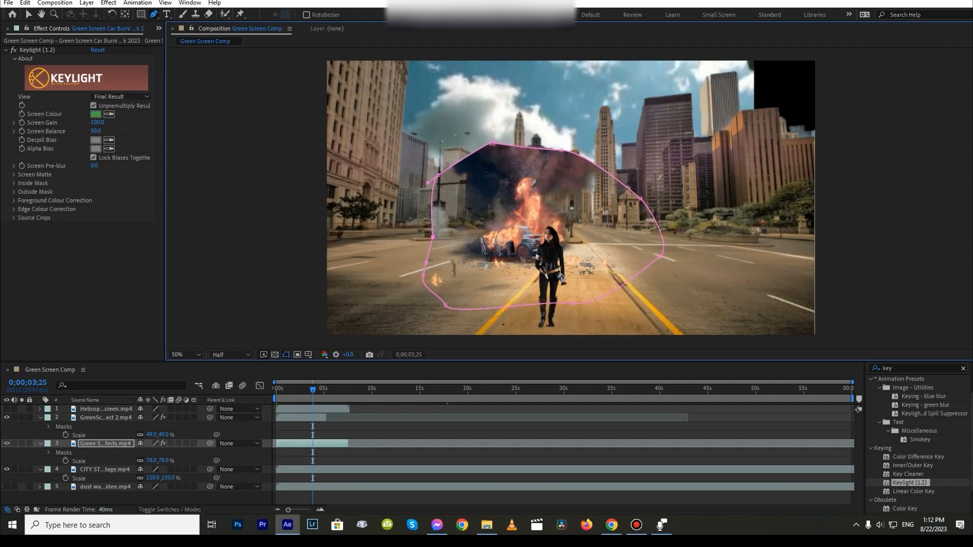
Try mask feather values of 194 and 265 pixels on the burning-car layer's Mask 1
left_click(48, 452)
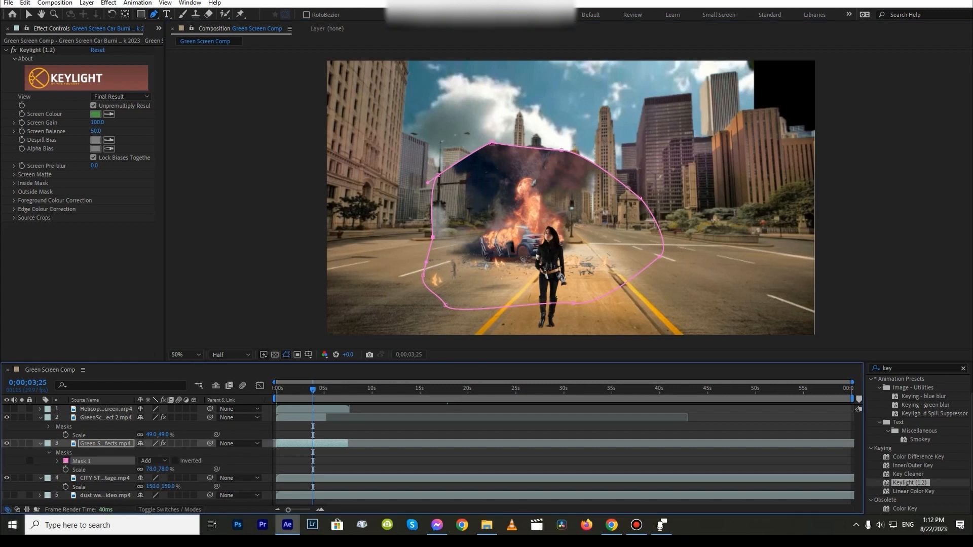
left_click(57, 461)
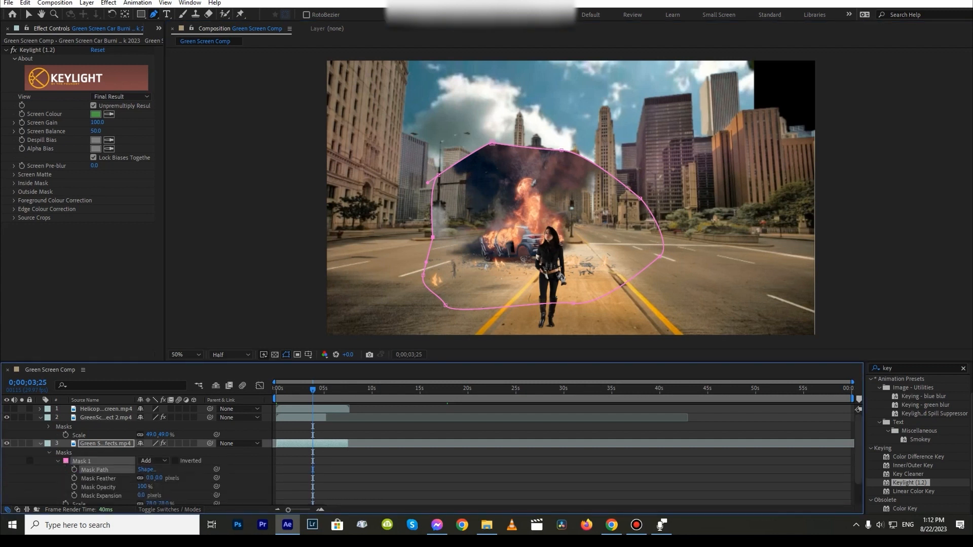
left_click_drag(150, 479, 181, 478)
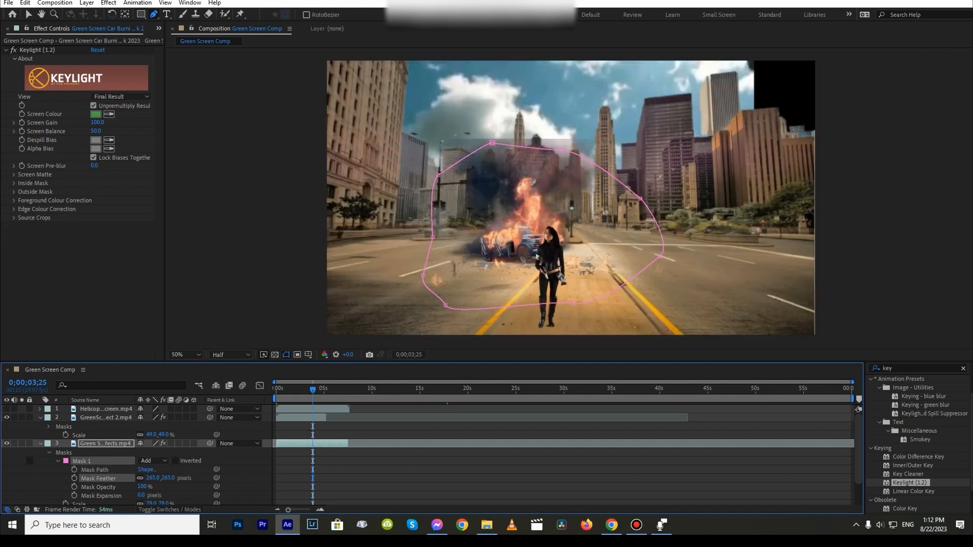
left_click_drag(152, 478, 140, 478)
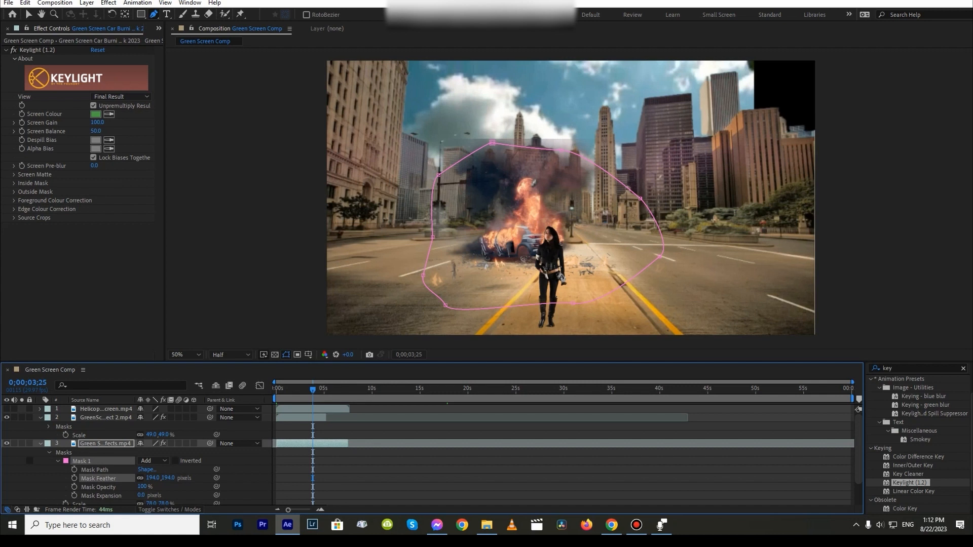
left_click_drag(165, 478, 201, 478)
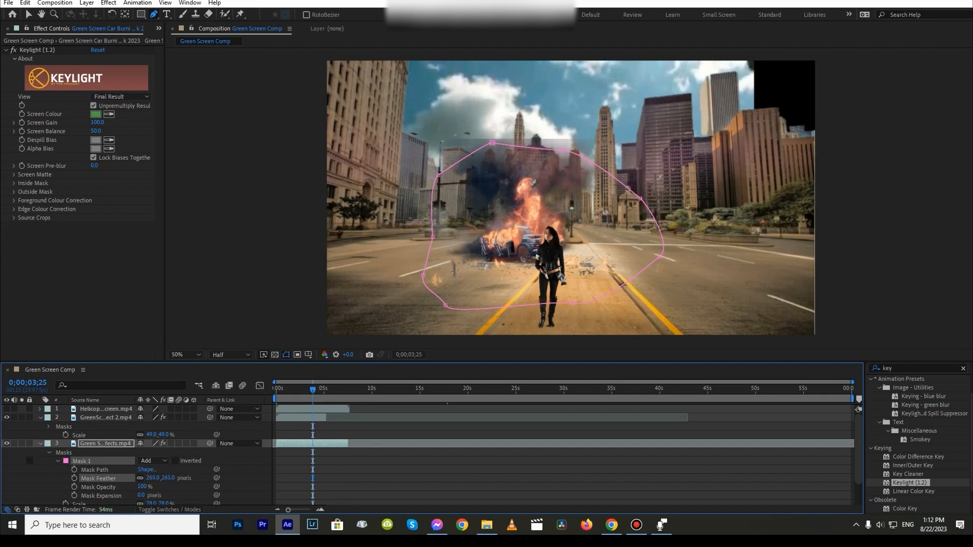
Undo the feathering and the whole mask on the burning-car layer
key("ctrl+z")
key("ctrl+z")
key("ctrl+z")
key("ctrl+z")
key("ctrl+z")
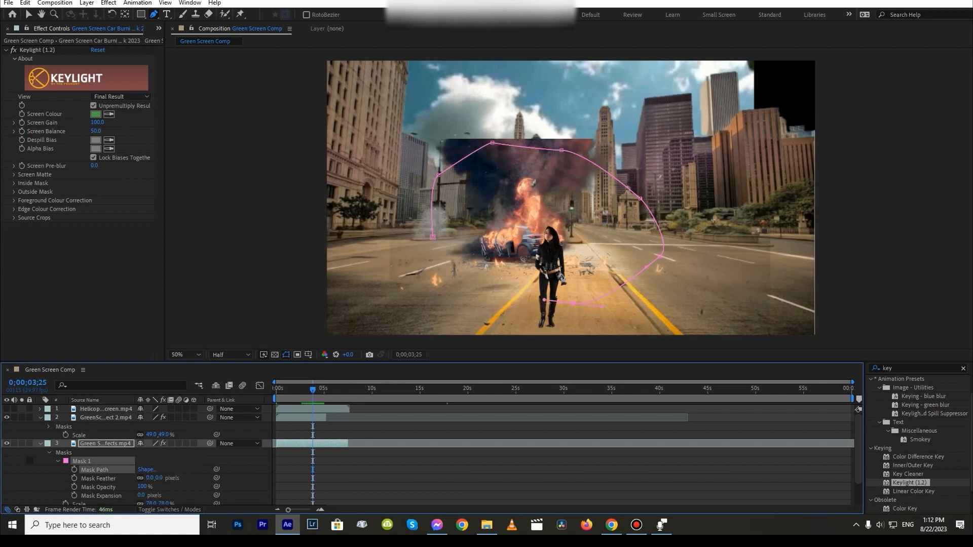
key("ctrl+z")
key("ctrl+z")
key("ctrl+z")
key("ctrl+z")
key("ctrl+z")
key("ctrl+z")
key("ctrl+z")
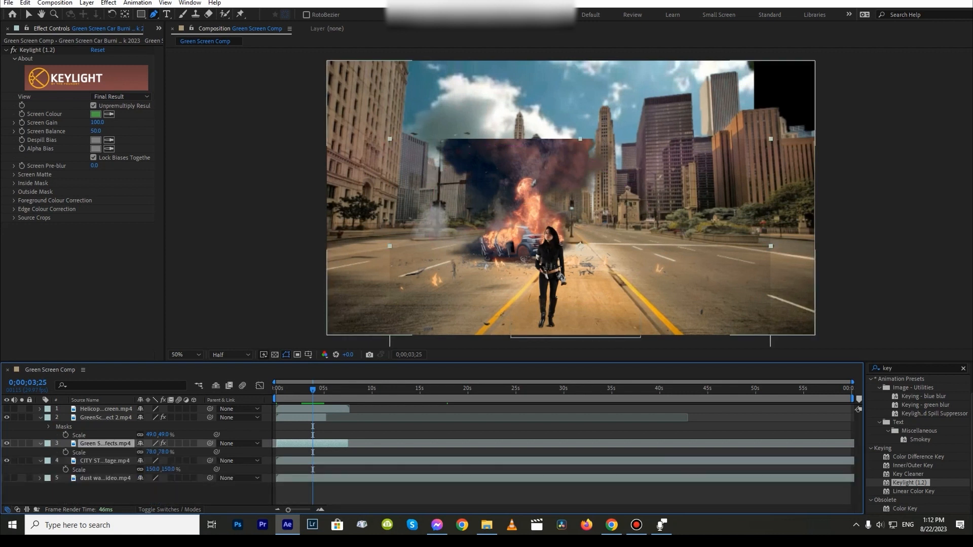
Scale the CITY STREETS background layer to 195% and select the burning-car layer
left_click(105, 461)
left_click_drag(168, 469, 191, 469)
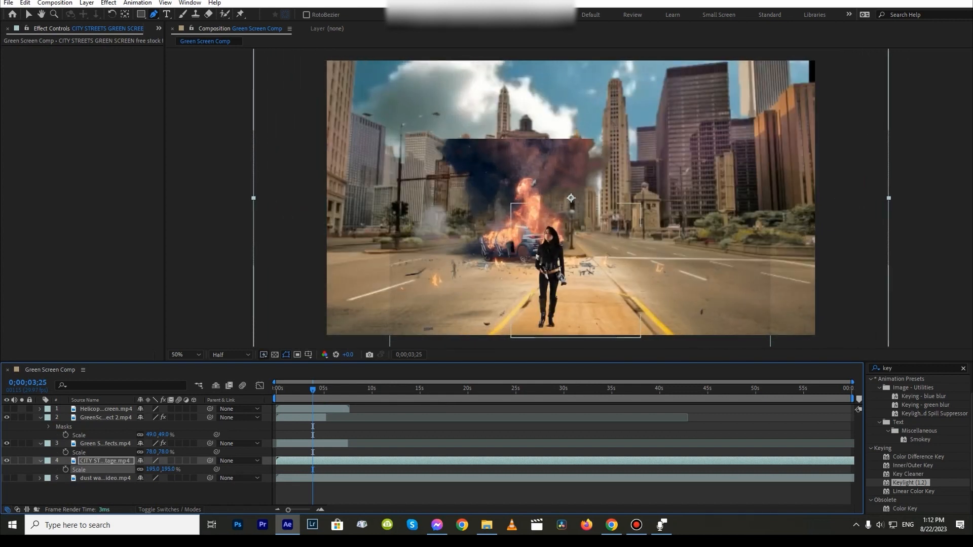
left_click(105, 443)
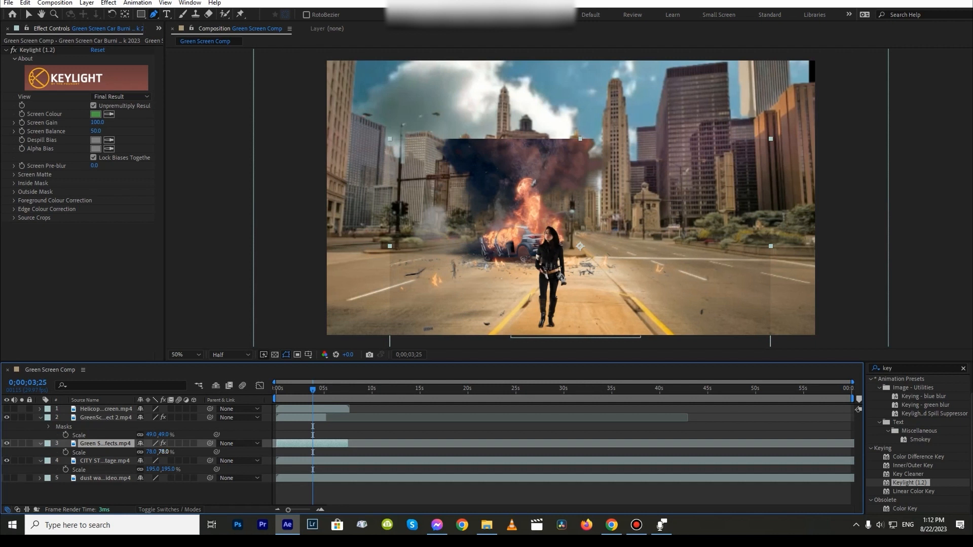
Enlarge and raise the burning-car layer to position 996, 673, and scale the CITY STREETS background layer to 217%
left_click_drag(152, 452, 158, 451)
key("p")
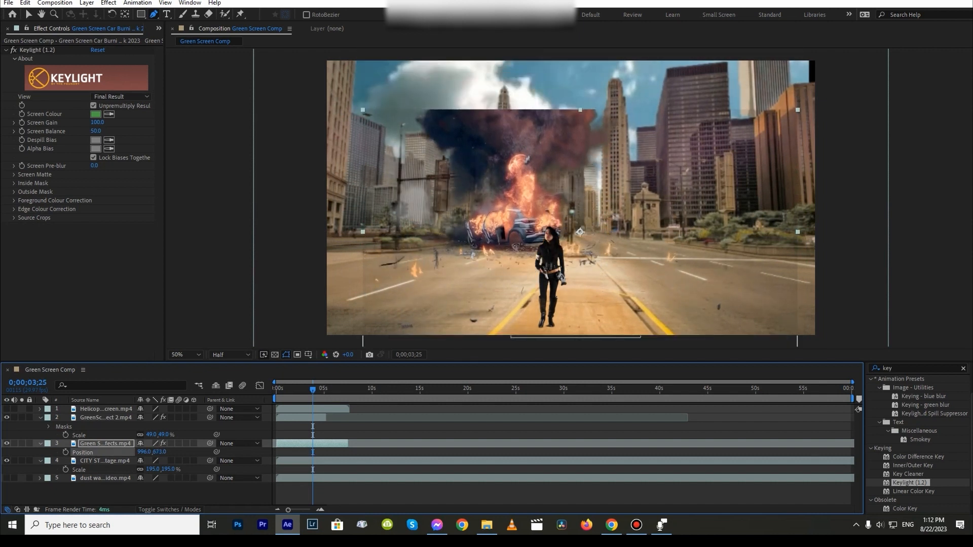
left_click(105, 460)
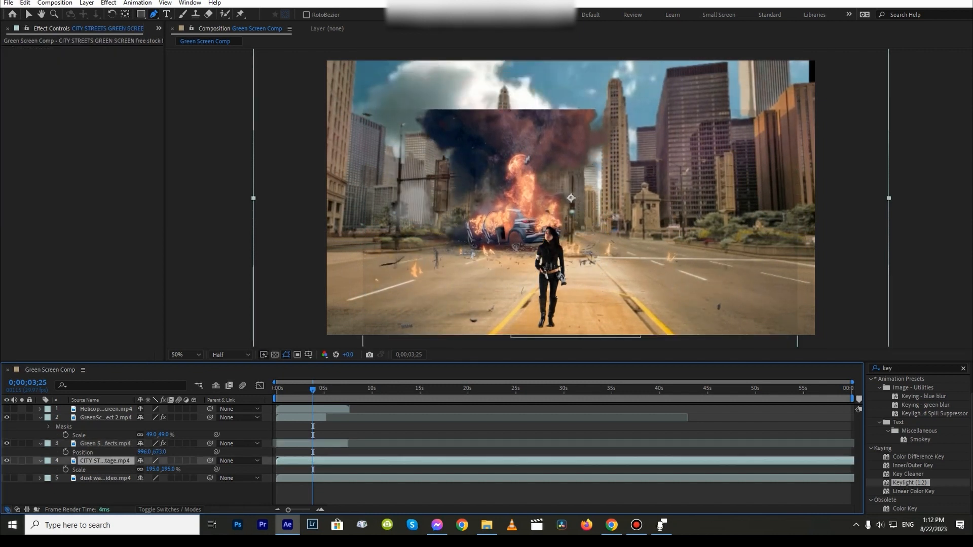
left_click_drag(167, 469, 178, 469)
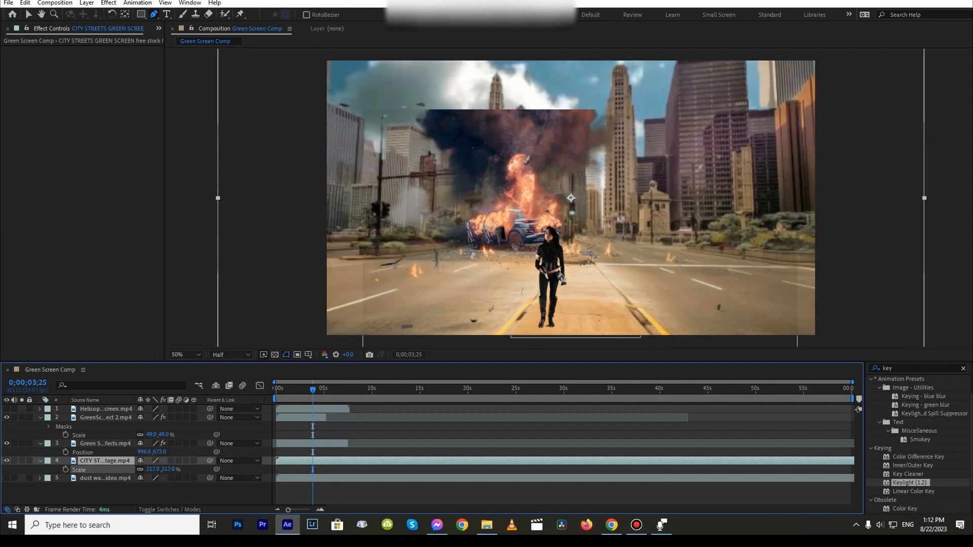
Set the preview resolution to Full, then shrink the burning-car layer and move it to position 819, 756
left_click(231, 355)
left_click(229, 378)
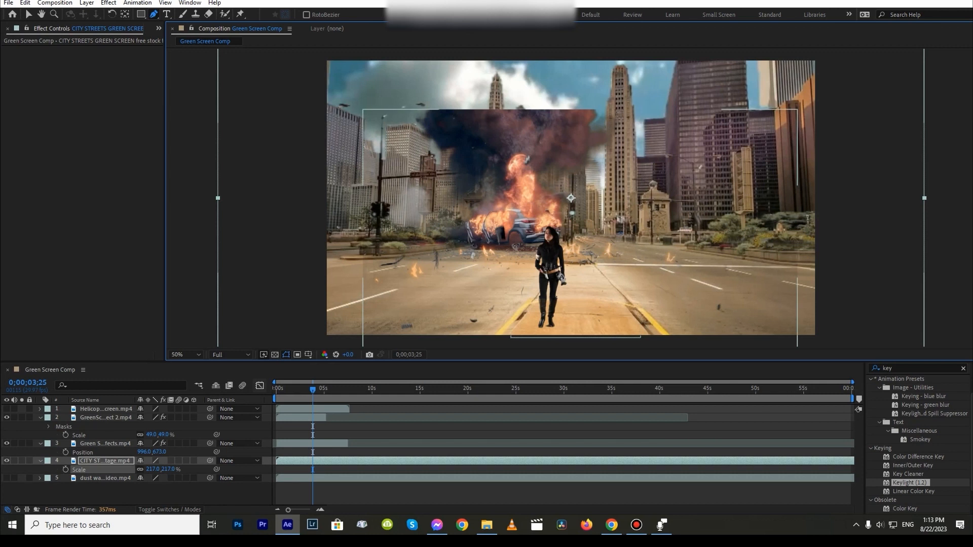
mouse_move(159, 452)
left_mouse_down()
mouse_move(177, 452)
mouse_move(126, 452)
mouse_move(182, 452)
mouse_move(172, 452)
left_mouse_up()
key("s")
key("p")
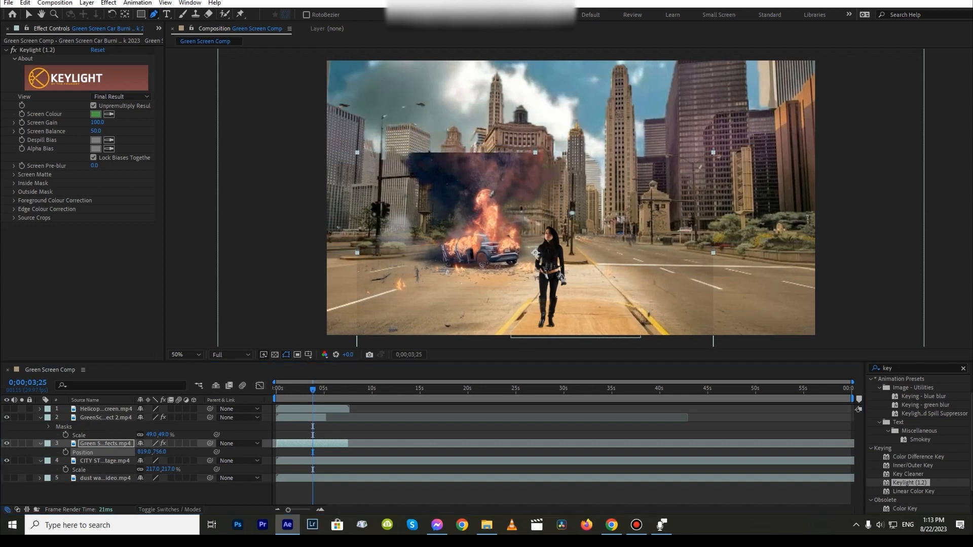
Draw a closed curved Pen mask around the burning car, its smoke and the debris on the burning-car layer
left_click(380, 241)
left_click_drag(436, 172, 452, 169)
left_click_drag(525, 158, 549, 158)
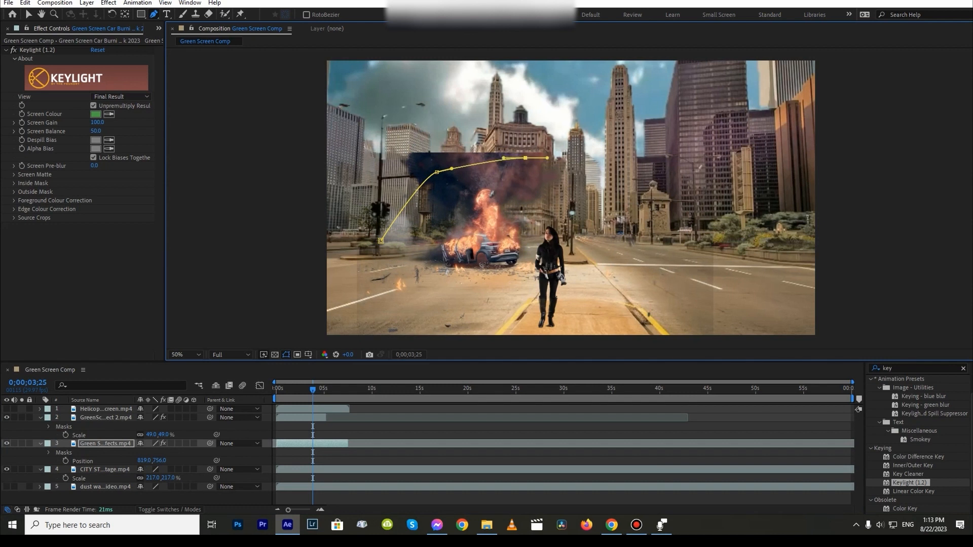
left_click_drag(604, 198, 615, 267)
left_click_drag(565, 311, 538, 311)
left_click(400, 307)
left_click_drag(384, 289, 381, 279)
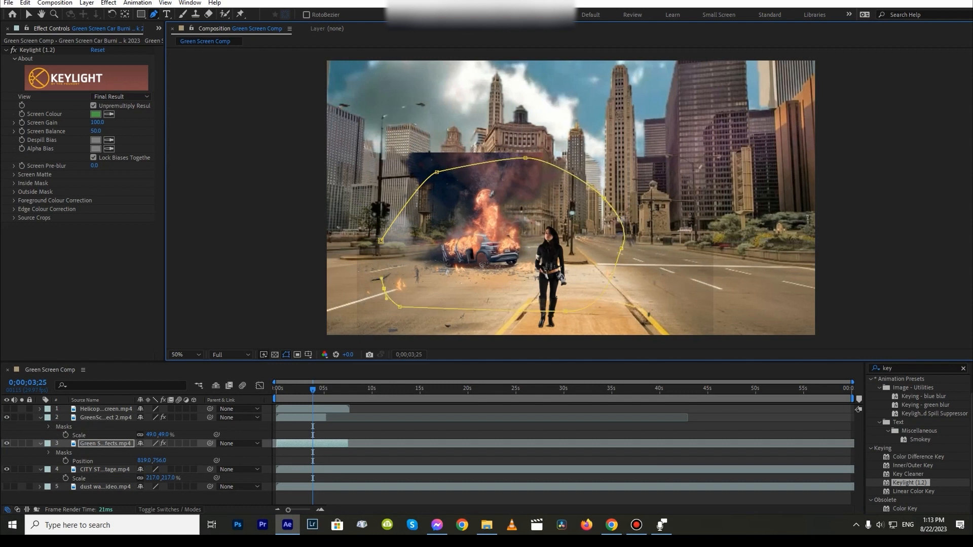
left_click(380, 241)
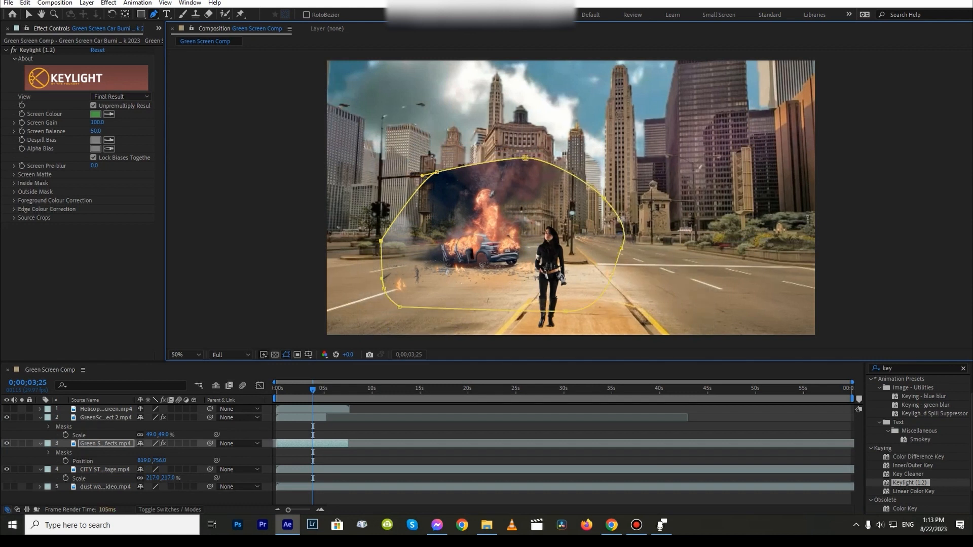
Feather the burning-car layer's Mask 1 by 128 pixels and lower the mask's top point toward the flames
left_click(49, 453)
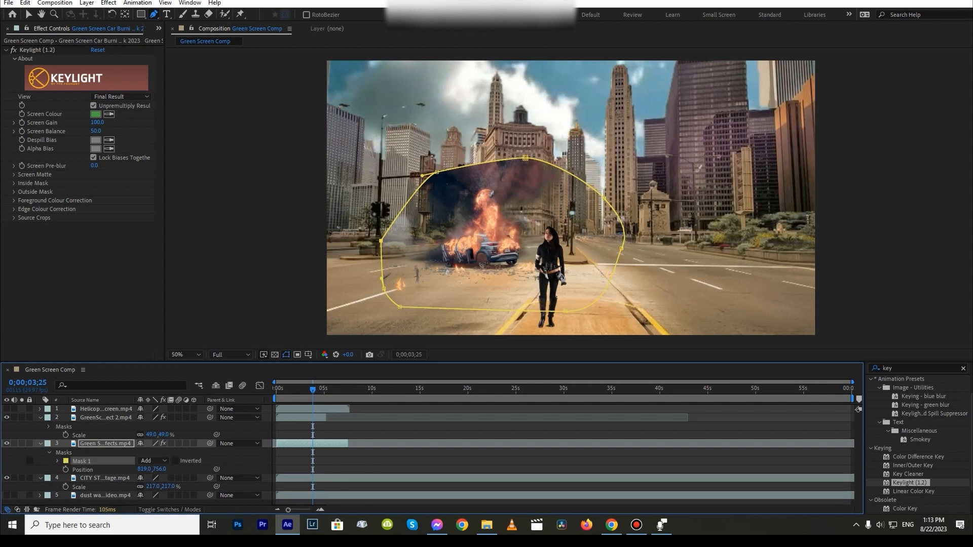
left_click(57, 461)
left_click_drag(159, 477, 223, 478)
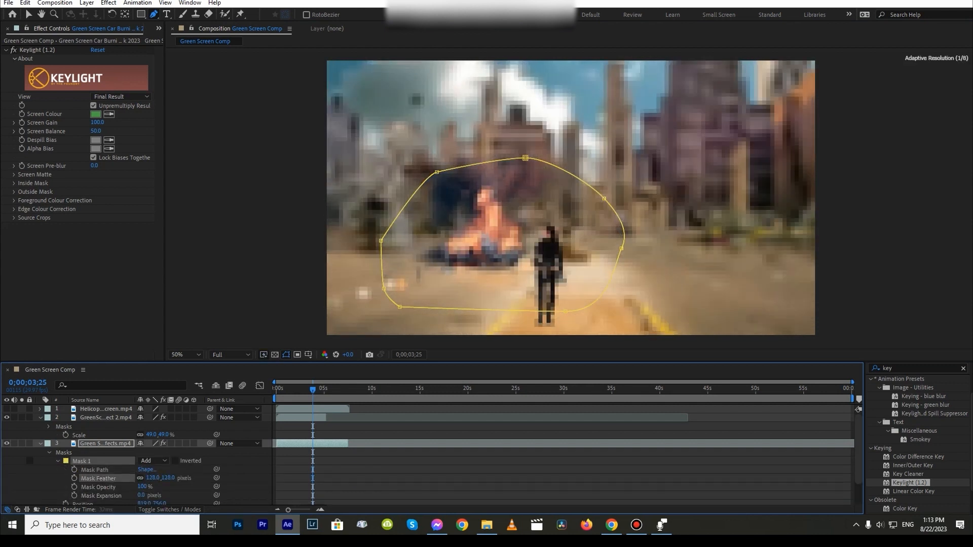
left_click_drag(525, 157, 512, 176)
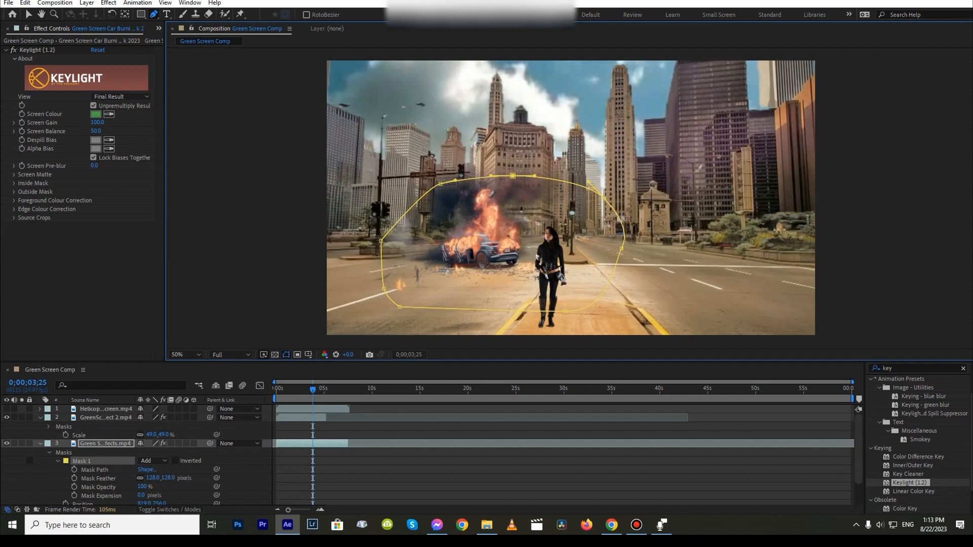
Play back the masked car explosion from the current frame and again from the start of the composition
key("space")
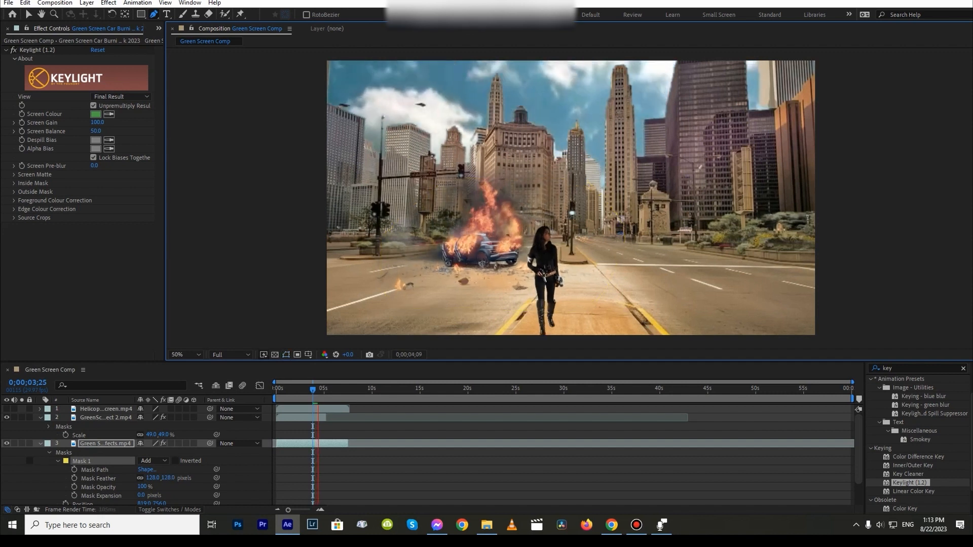
key("space")
left_click_drag(312, 389, 275, 390)
key("space")
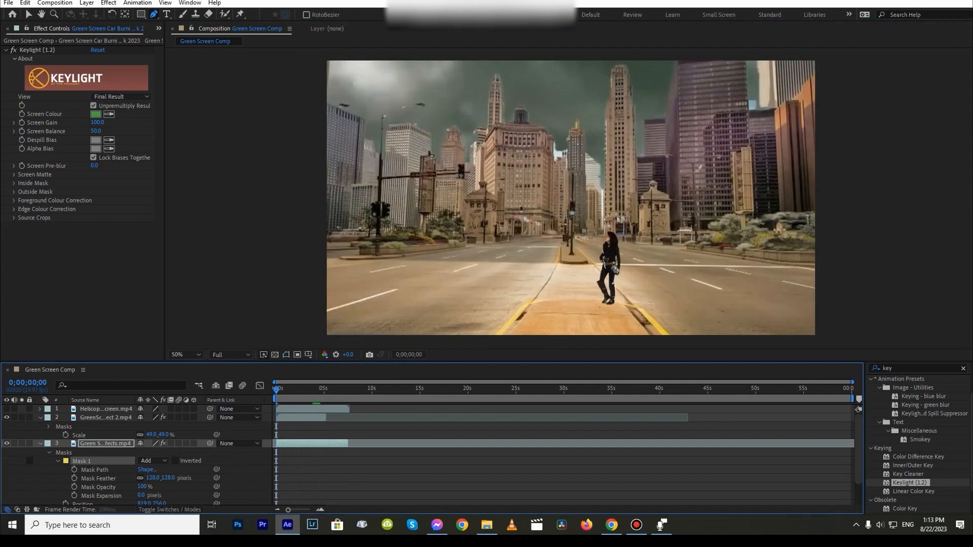
key("space")
key("space")
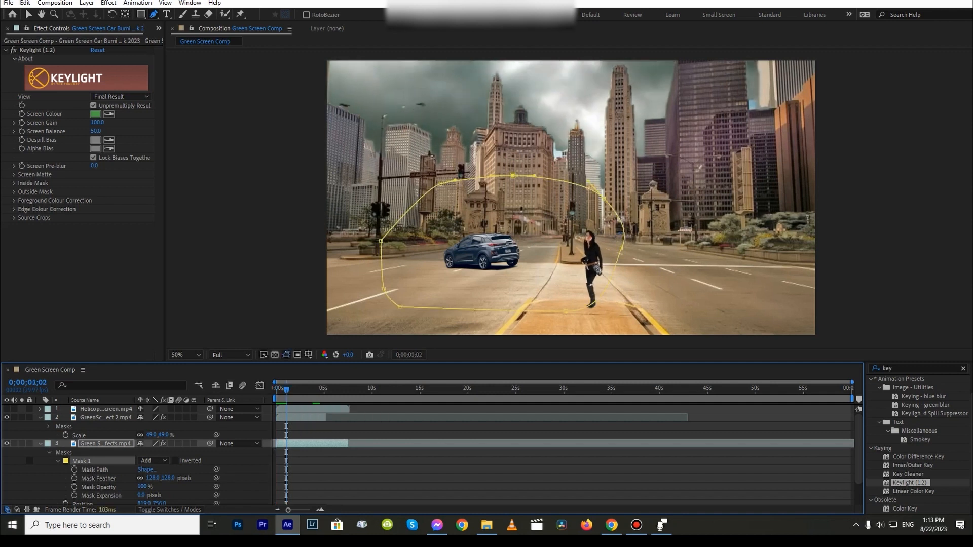
Save the project on HDD-BACKUP (E:) under the name Green Screen
key("ctrl+s")
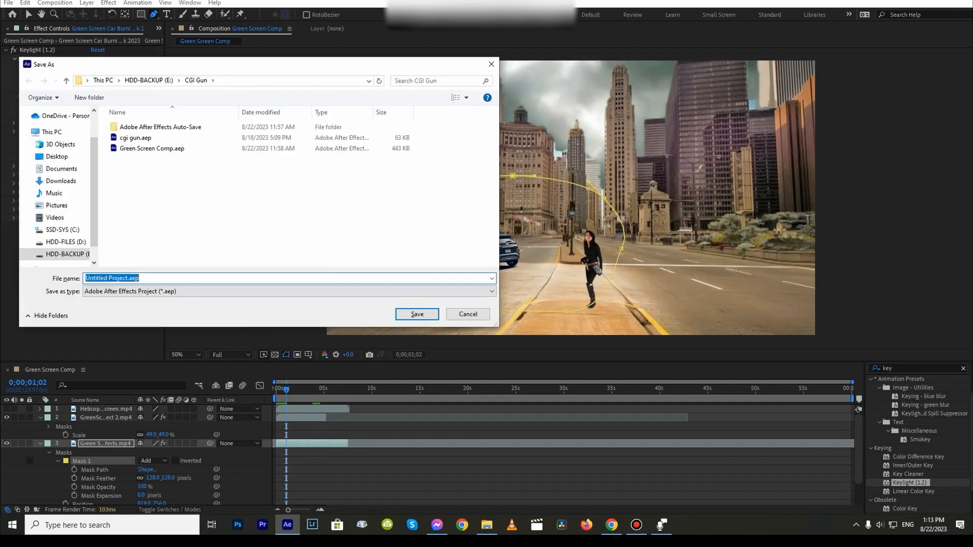
left_click(149, 81)
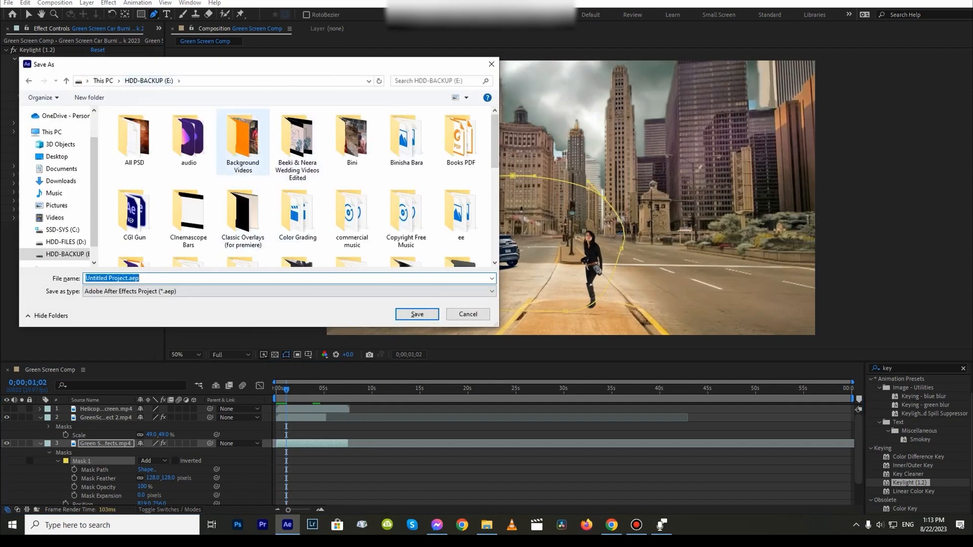
scroll(243, 218, "down", 5)
type("Greenm")
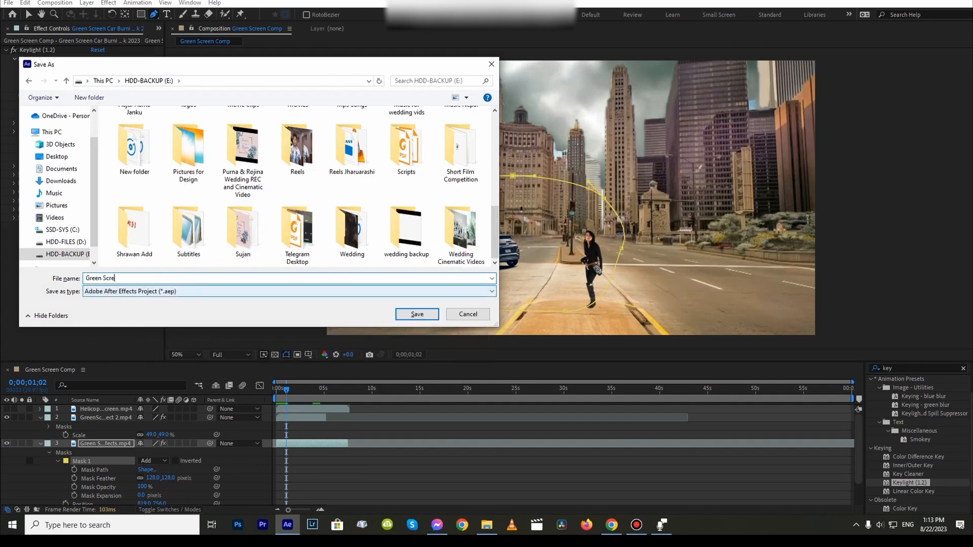
type(" Screen")
key("Return")
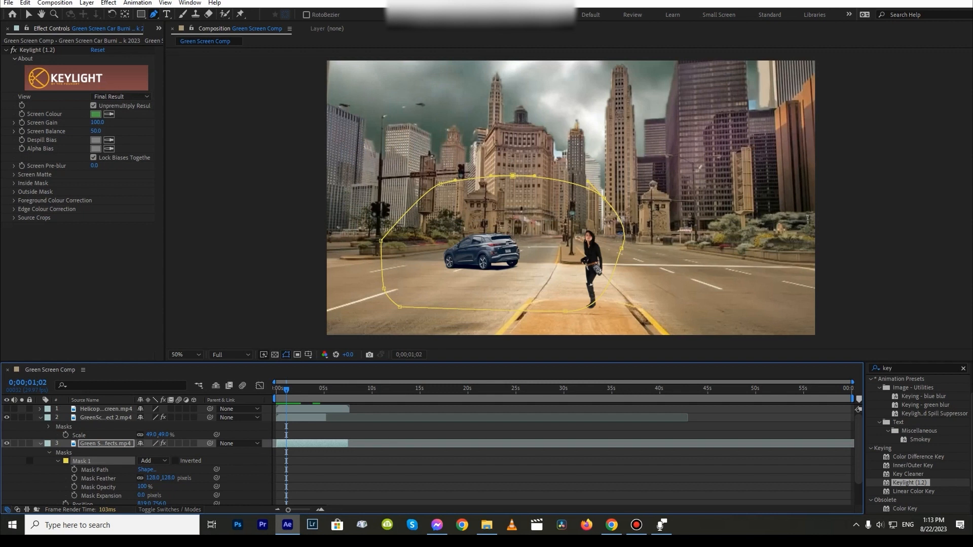
Find the Lumetri Color effect and apply it to the burning-car layer
left_click(963, 368)
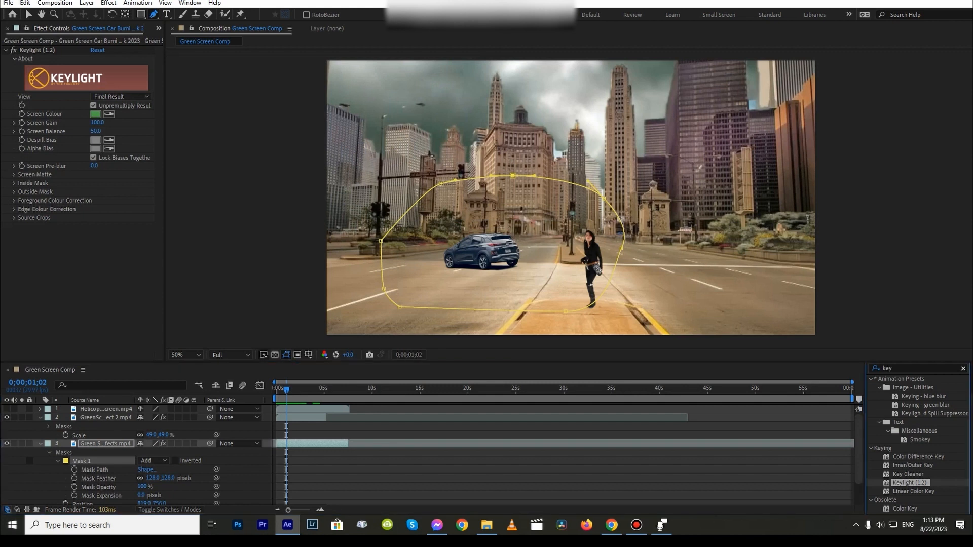
left_click(963, 369)
left_click(920, 368)
type("lume")
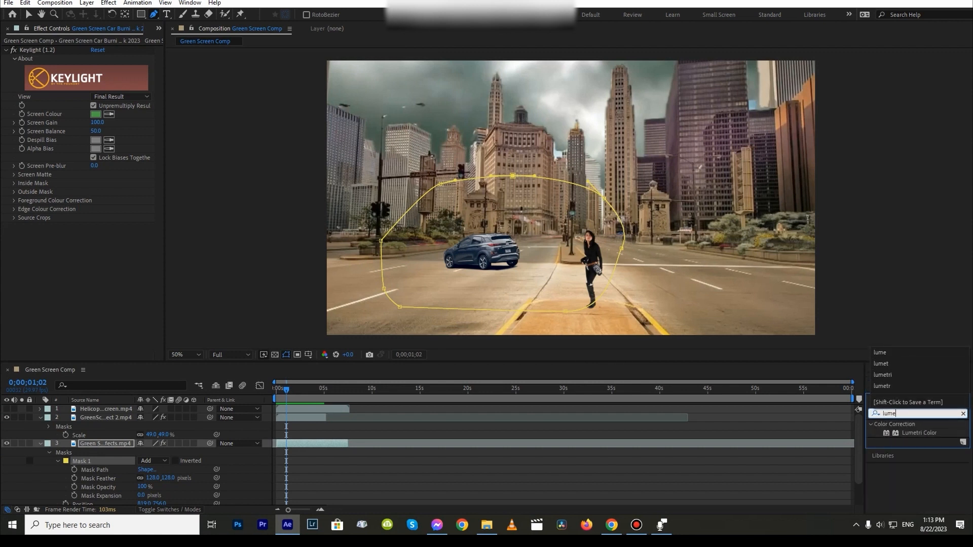
left_click_drag(919, 433, 111, 443)
key("v")
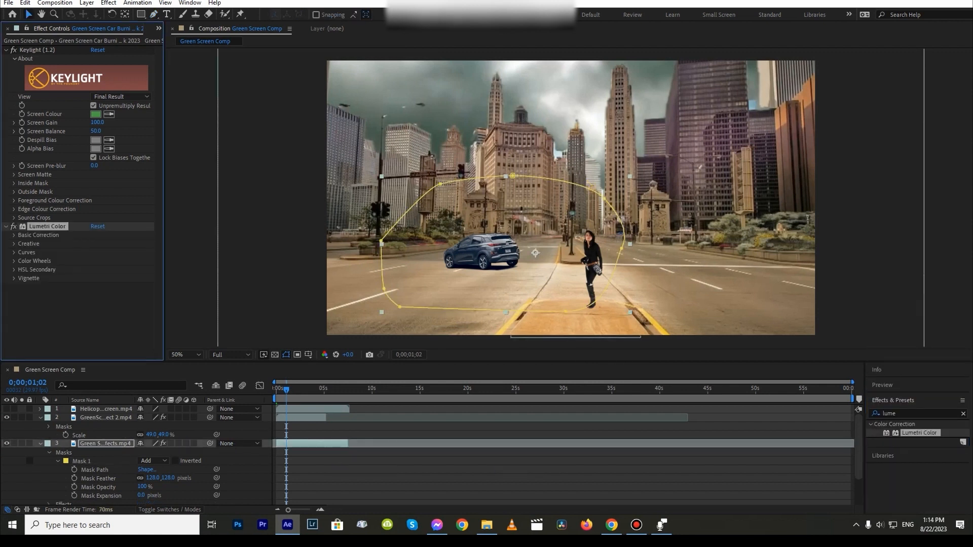
Shift Lumetri Color's shadow and highlight tints slightly toward warm yellow-orange on the burning-car layer
scroll(81, 202, "down", 2)
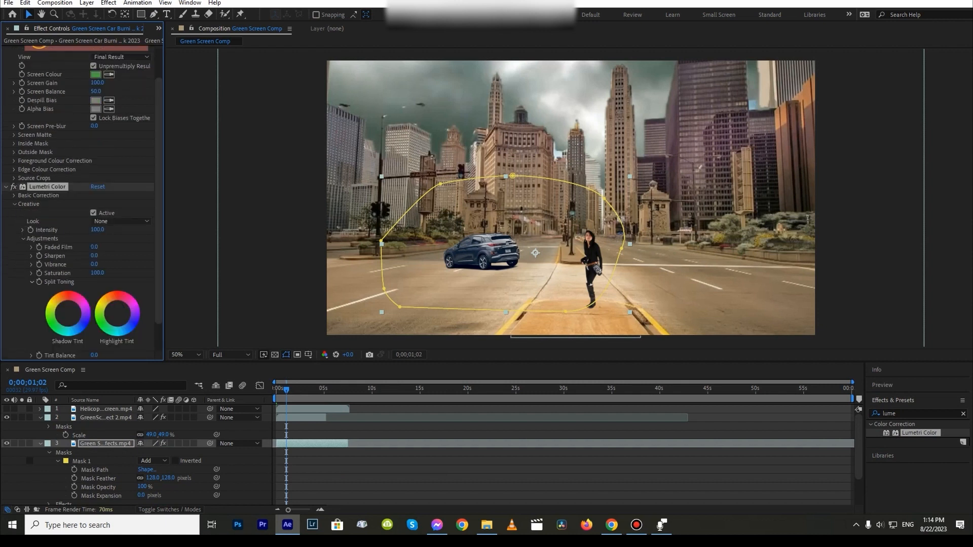
left_click(68, 313)
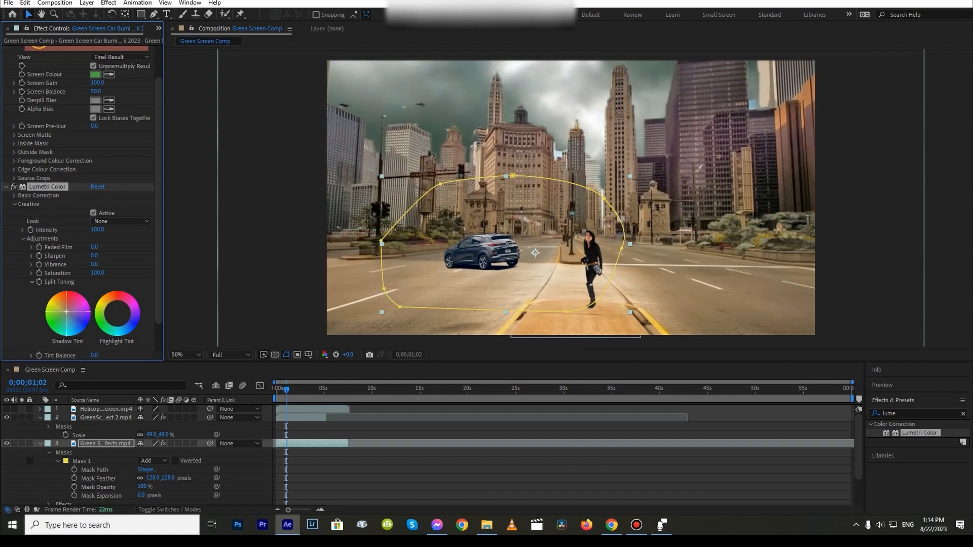
left_click(117, 314)
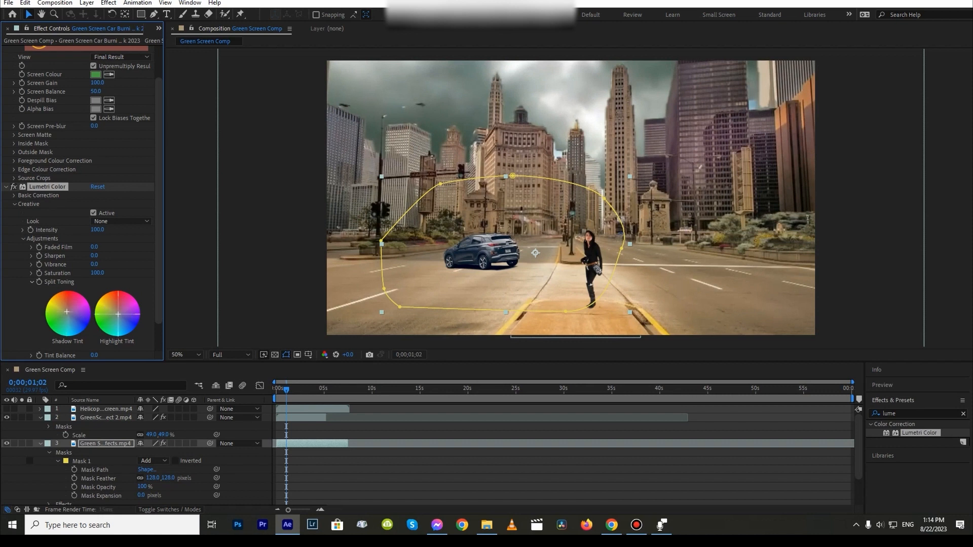
left_click_drag(119, 315, 64, 310)
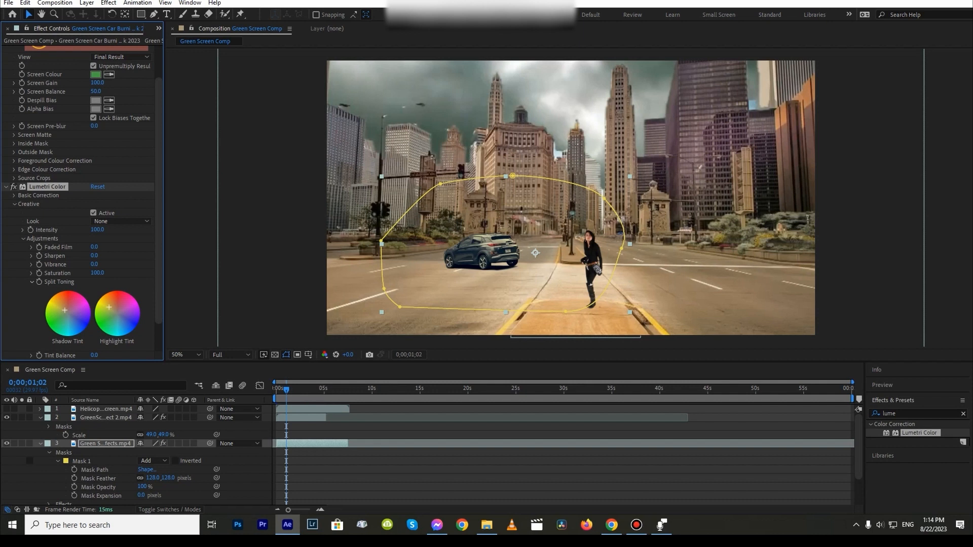
Preview the tinted car from the start and shift the burning-car layer slightly earlier in time
key("space")
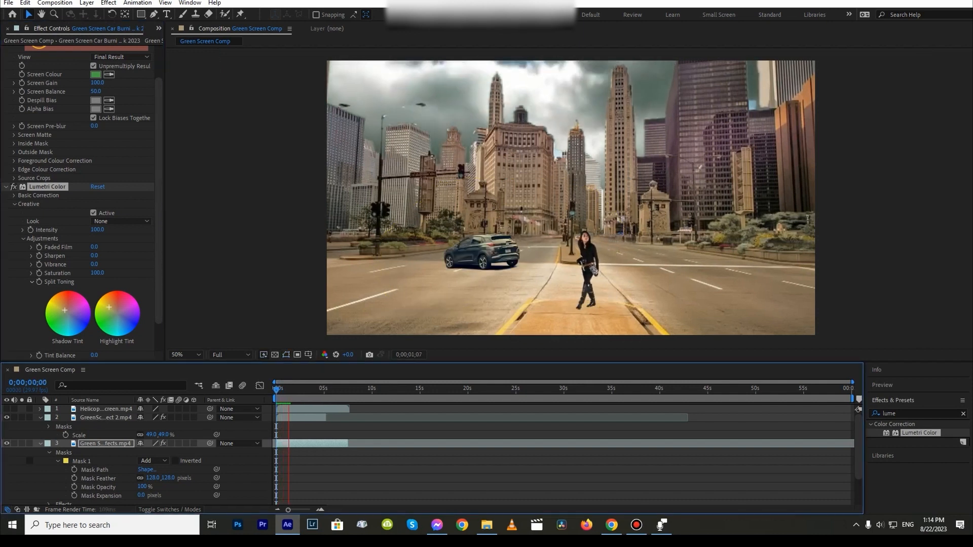
key("space")
scroll(287, 456, "up", 3)
left_click_drag(375, 509, 363, 509)
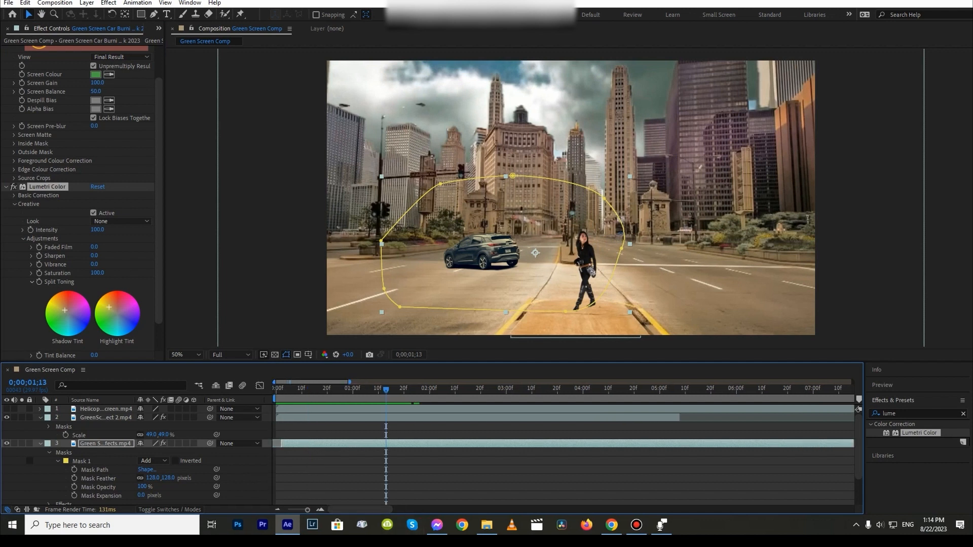
left_click_drag(355, 443, 347, 443)
key("space")
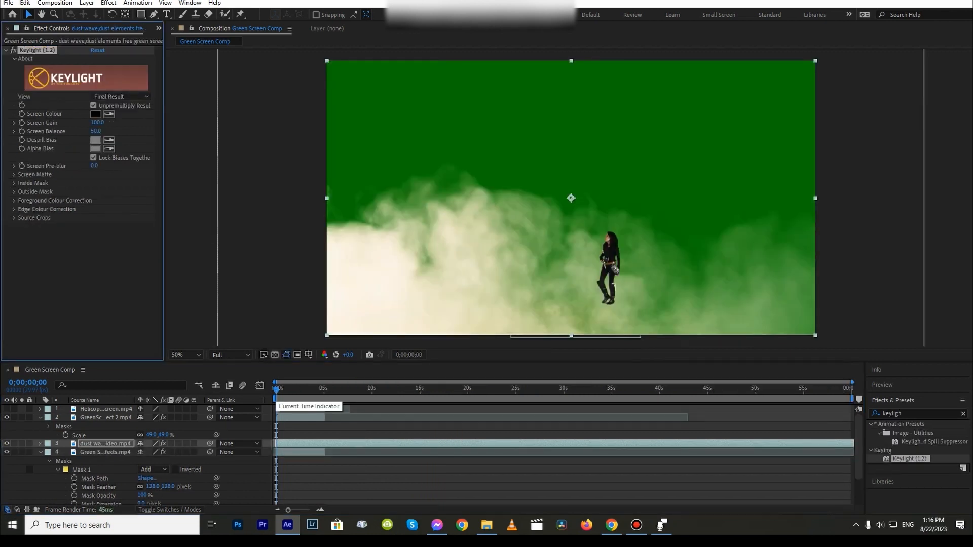
Move the dust wave layer above the woman's layer in the stacking order
key("space")
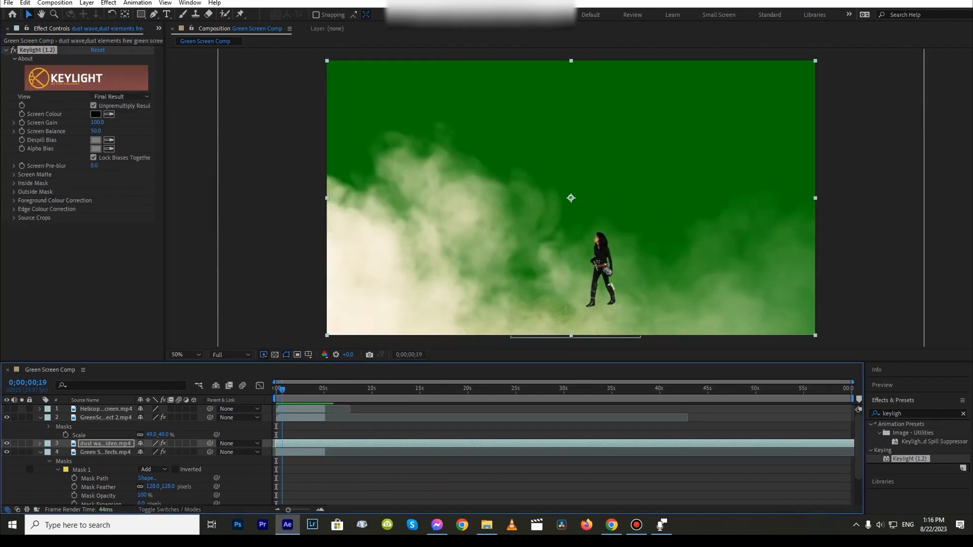
left_click(265, 433)
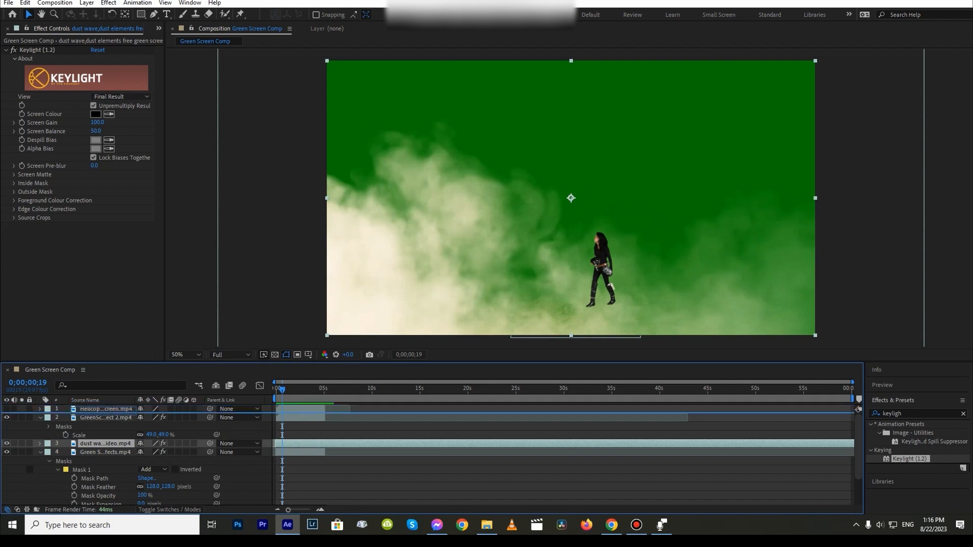
key("ctrl+bracketright")
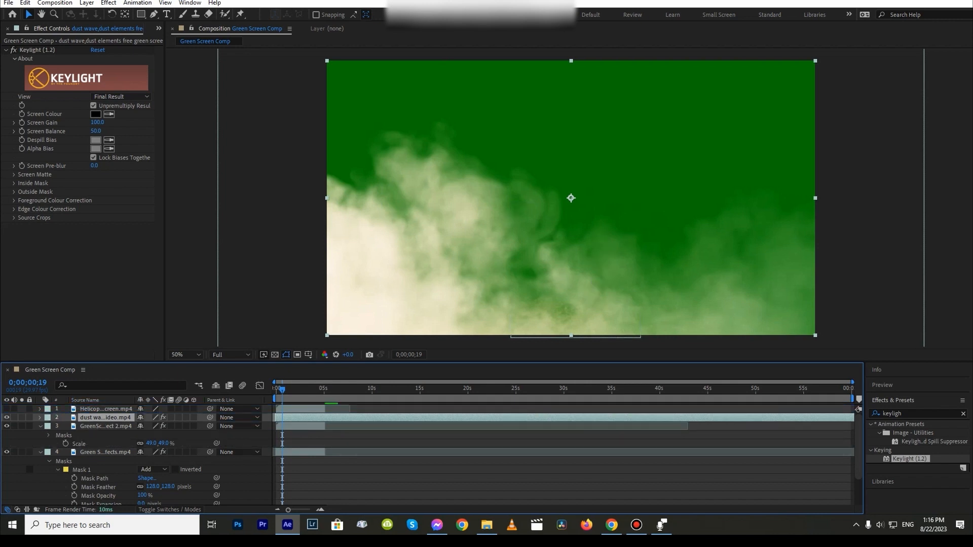
Sample the dust wave layer's green backdrop as Keylight's Screen Colour and preview the result through the explosion
left_click(109, 114)
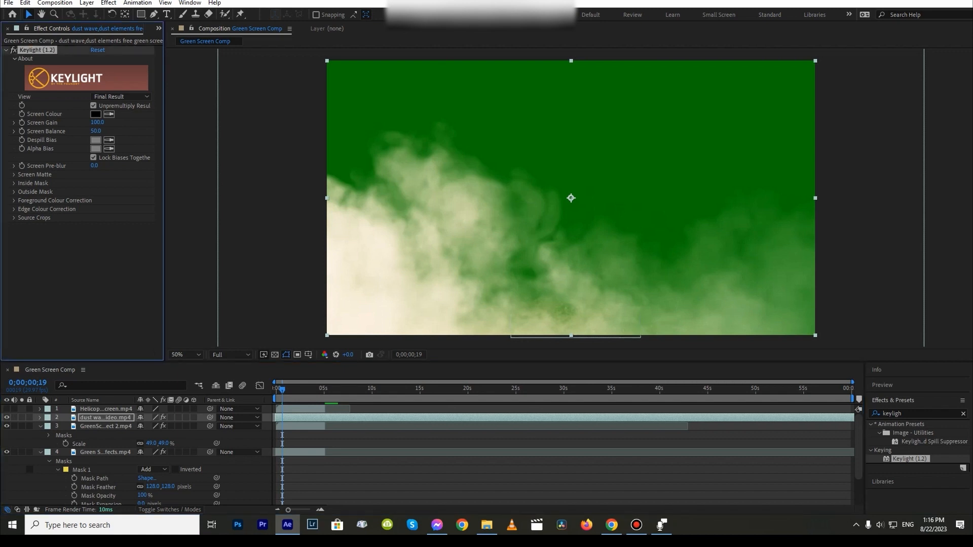
left_click(109, 114)
left_click(405, 102)
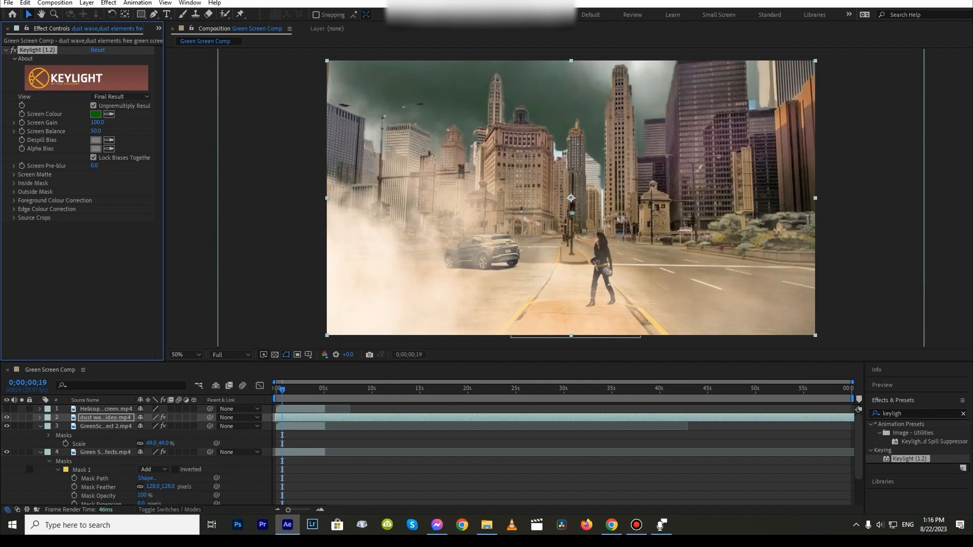
left_click(265, 442)
key("space")
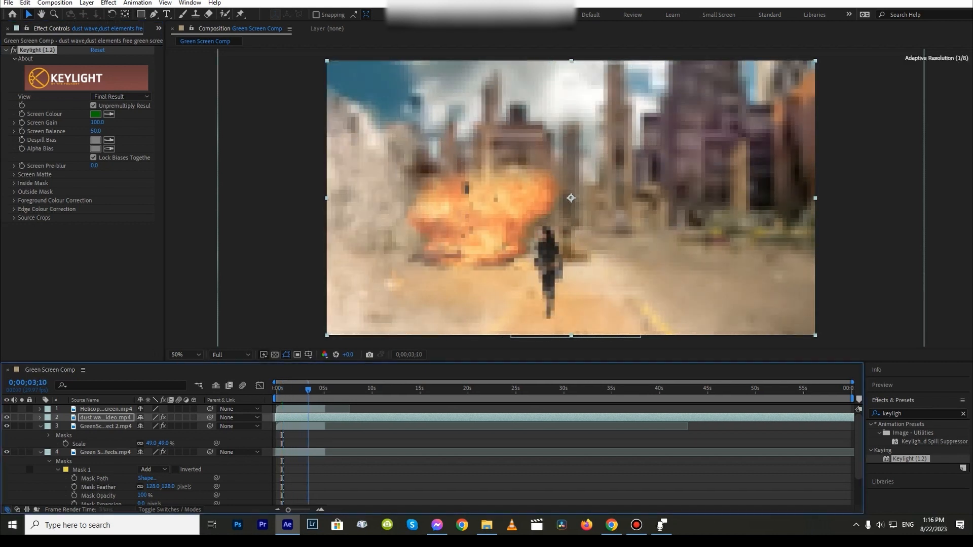
key("space")
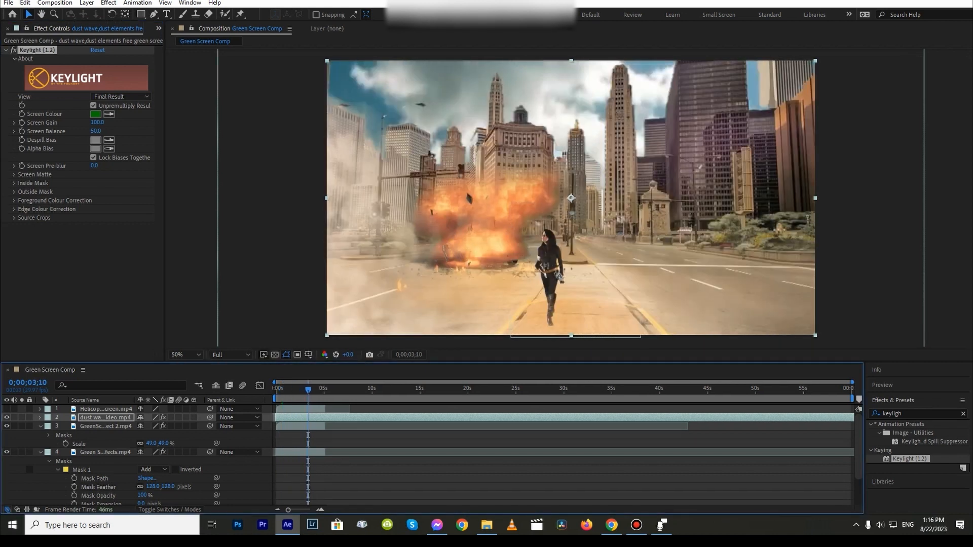
Try splitting the dust wave layer at 0;00;03;10, undo the split and preview the composite from the start
key("ctrl+d")
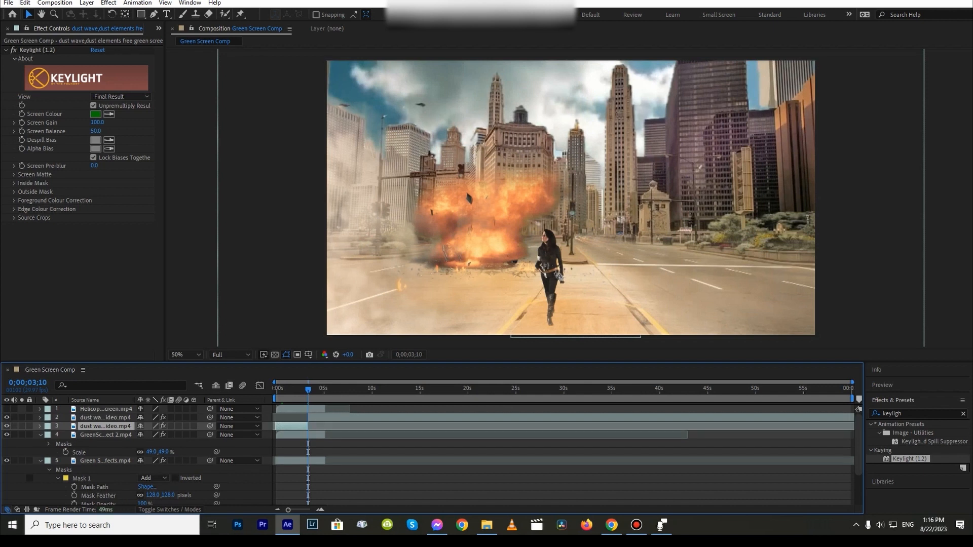
key("ctrl+z")
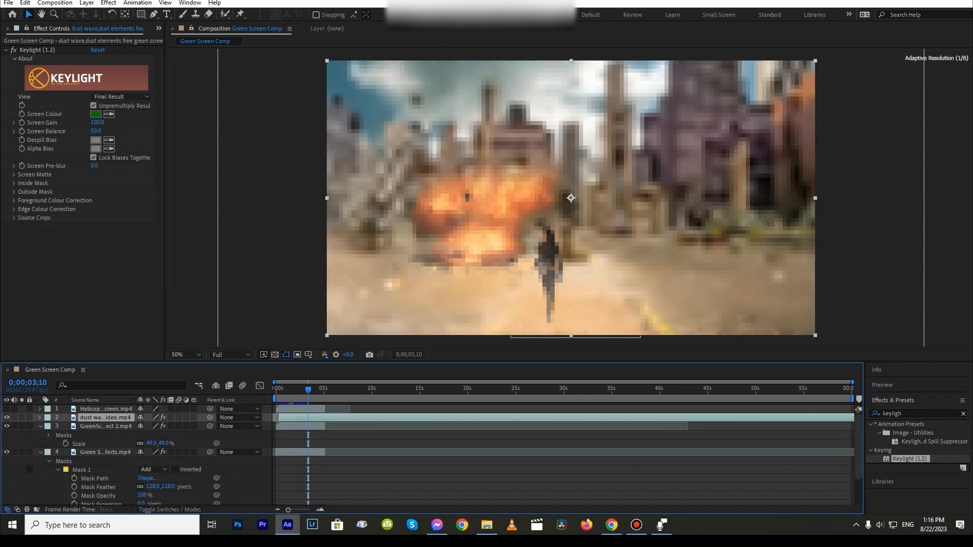
key("Home")
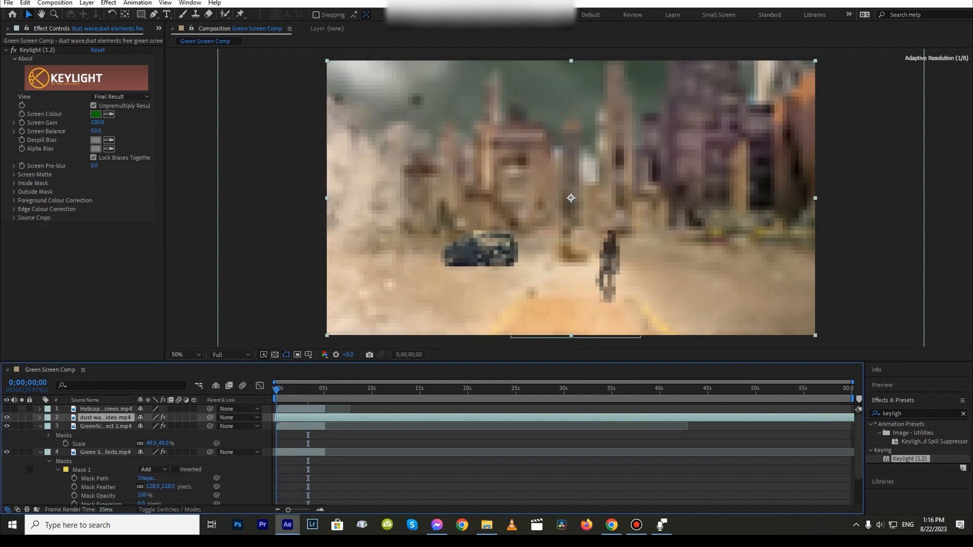
key("space")
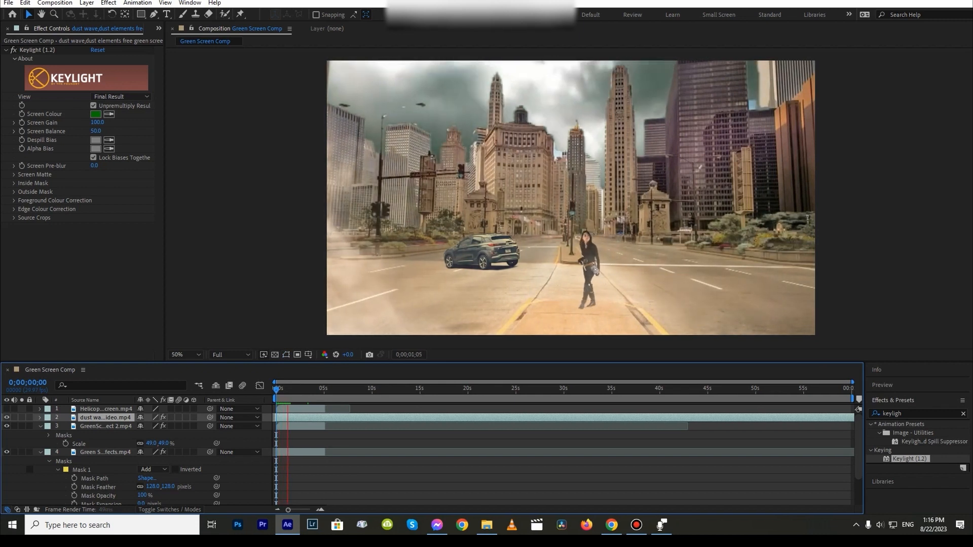
key("space")
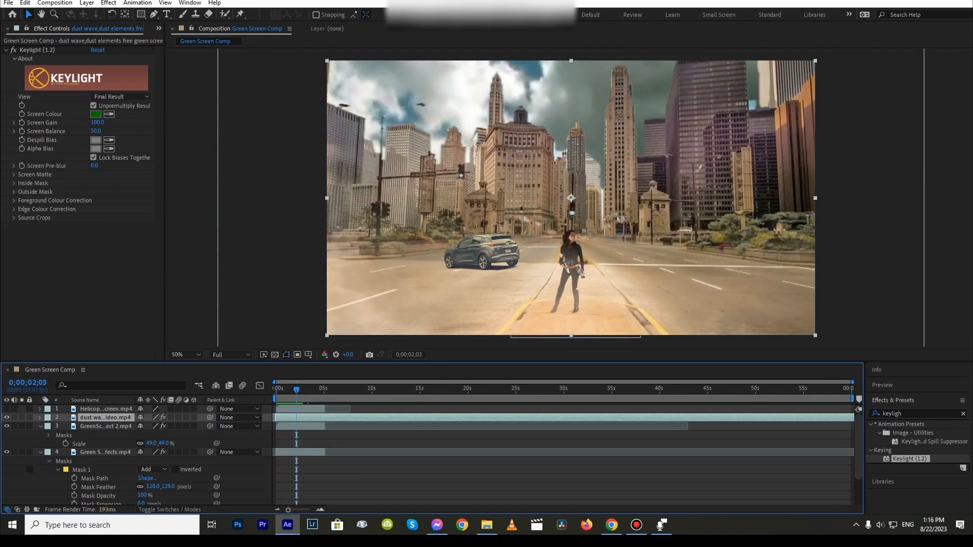
Lower the dust wave layer's opacity to 82% and preview the composite through the explosion
key("t")
left_click_drag(142, 426, 133, 426)
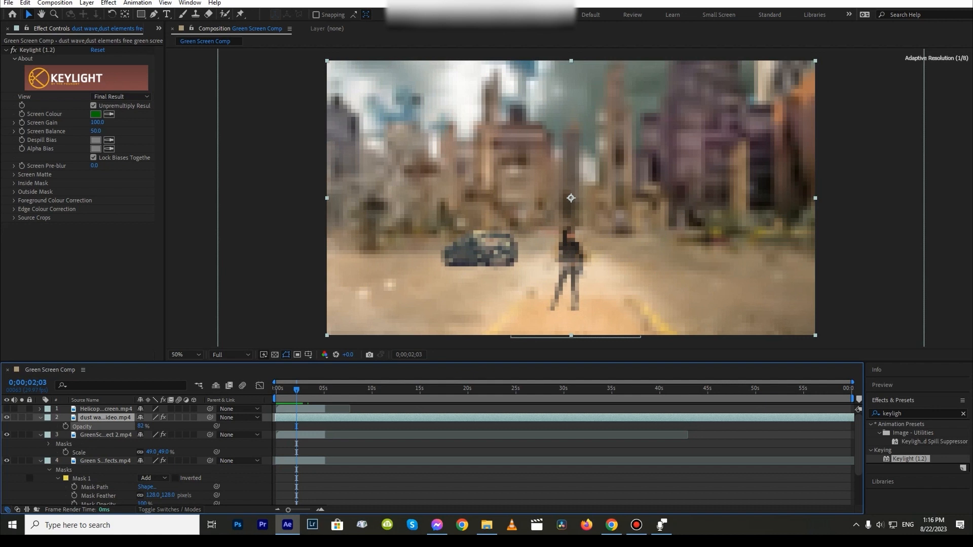
left_click_drag(297, 389, 278, 389)
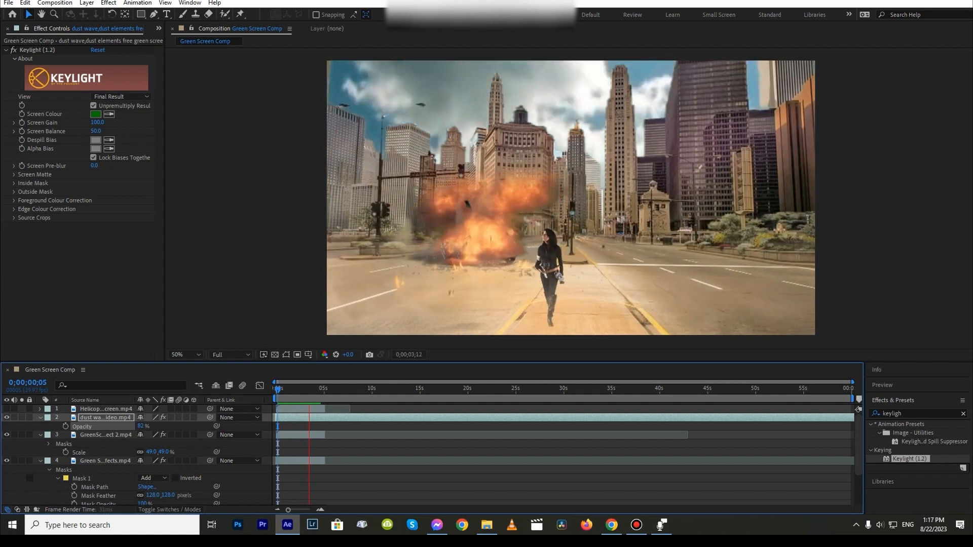
key("space")
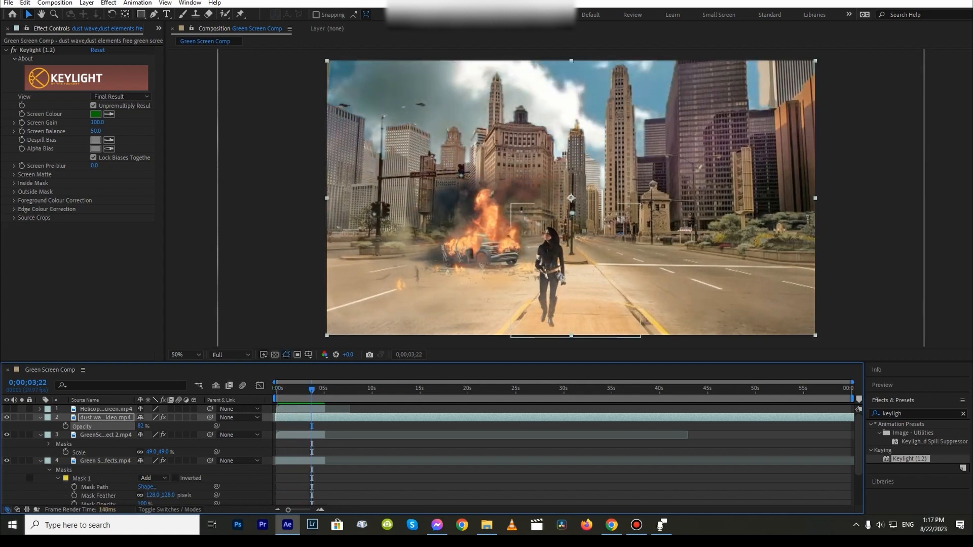
key("space")
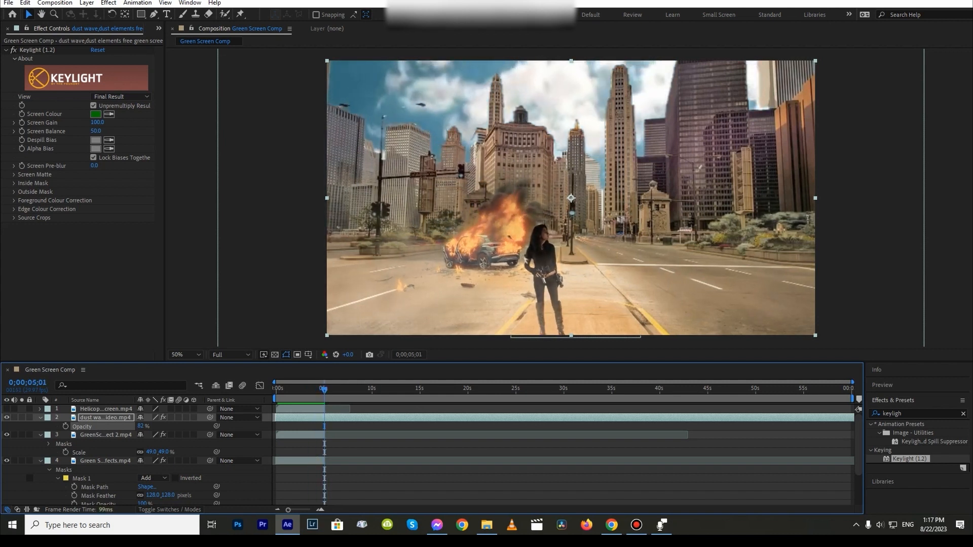
Split the dust wave layer at 0;00;05;01, delete the part after the cut and preview the explosion
key("ctrl+shift+d")
key("Delete")
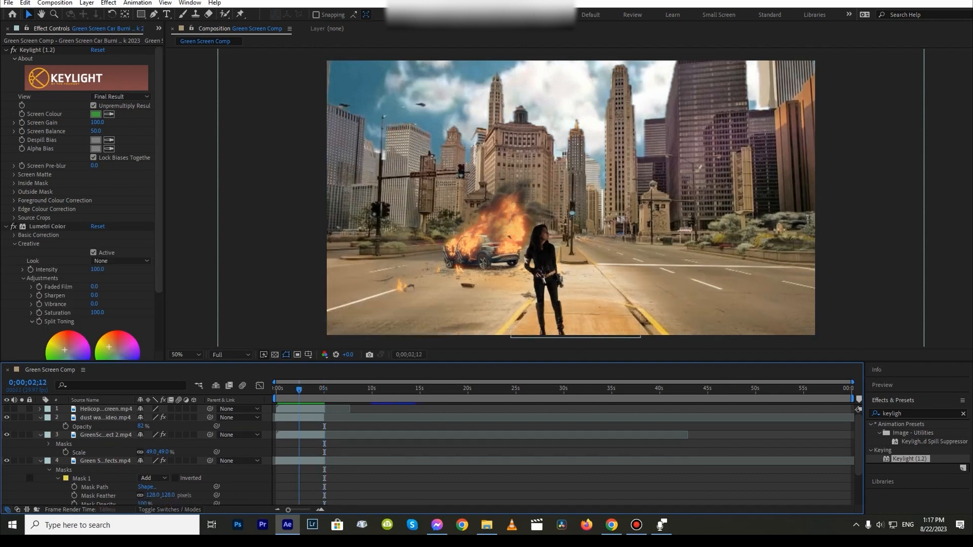
key("space")
key("space")
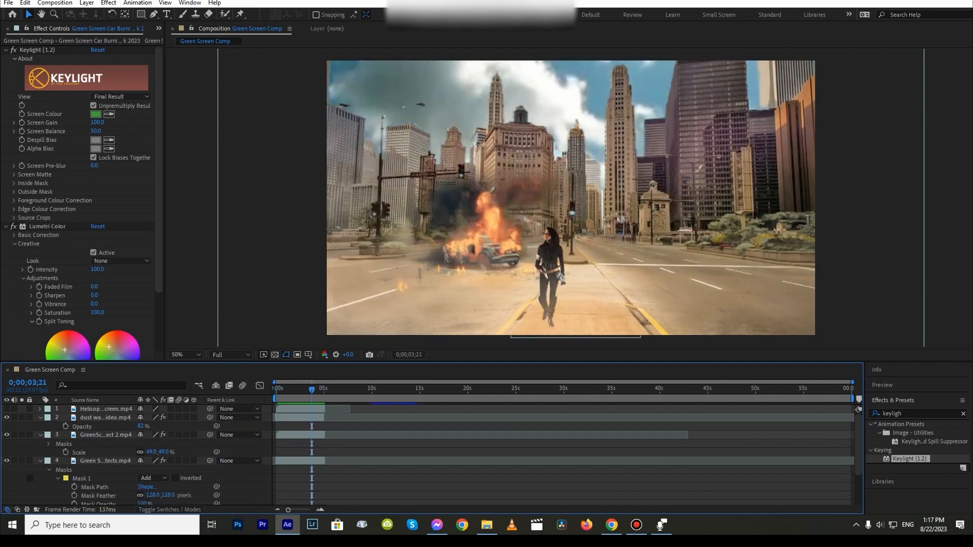
Pre-compose all layers into a new composition named Green Screen Comp
left_click(86, 400)
left_click(105, 409)
scroll(431, 455, "down", 3)
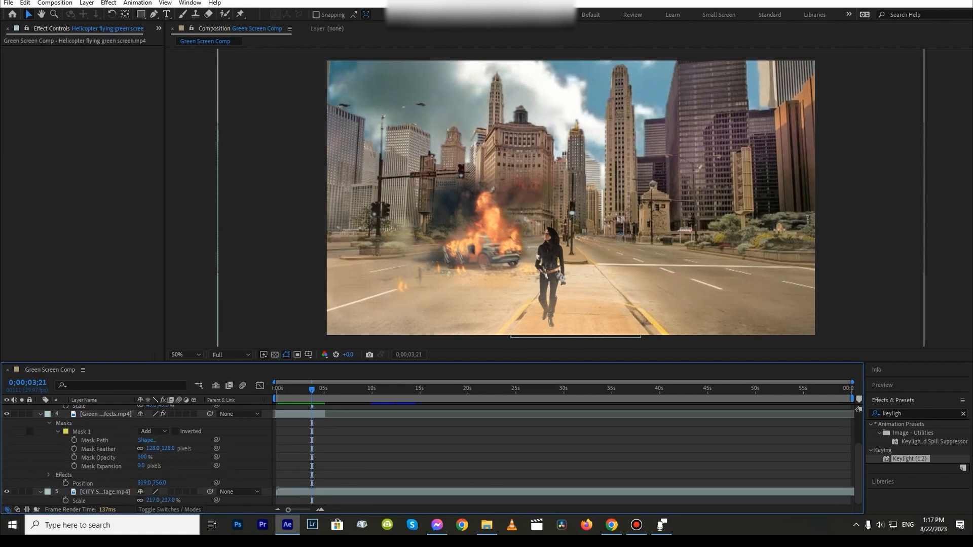
key("ctrl+a")
key("ctrl+shift+c")
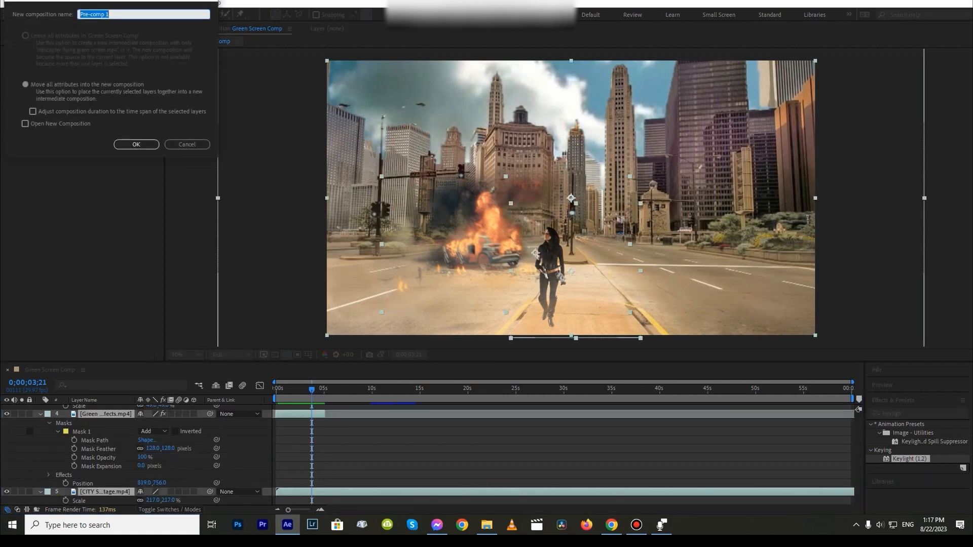
type("Green Screen C")
key("Return")
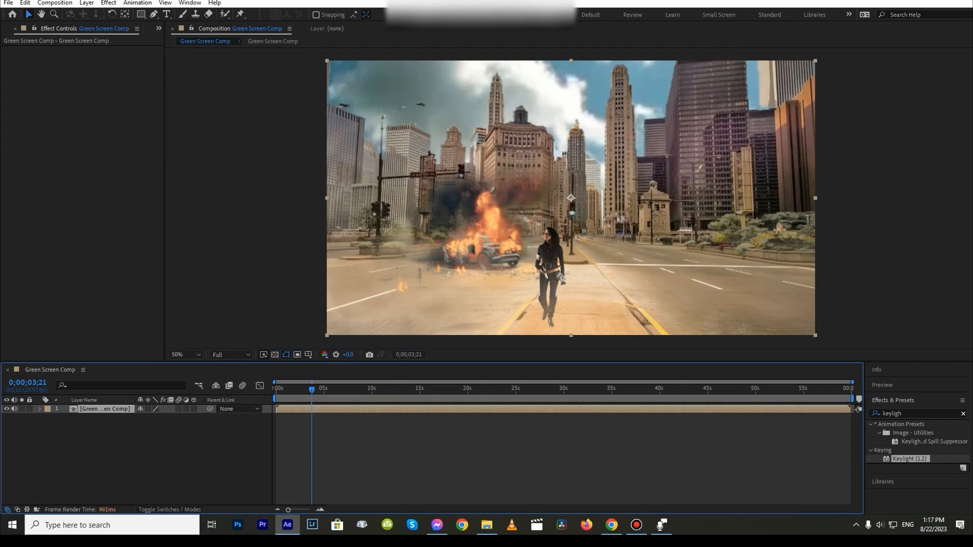
Clear the effects search, preview the pre-composed footage from the start and set the preview resolution to Half
left_click(962, 414)
left_click(916, 414)
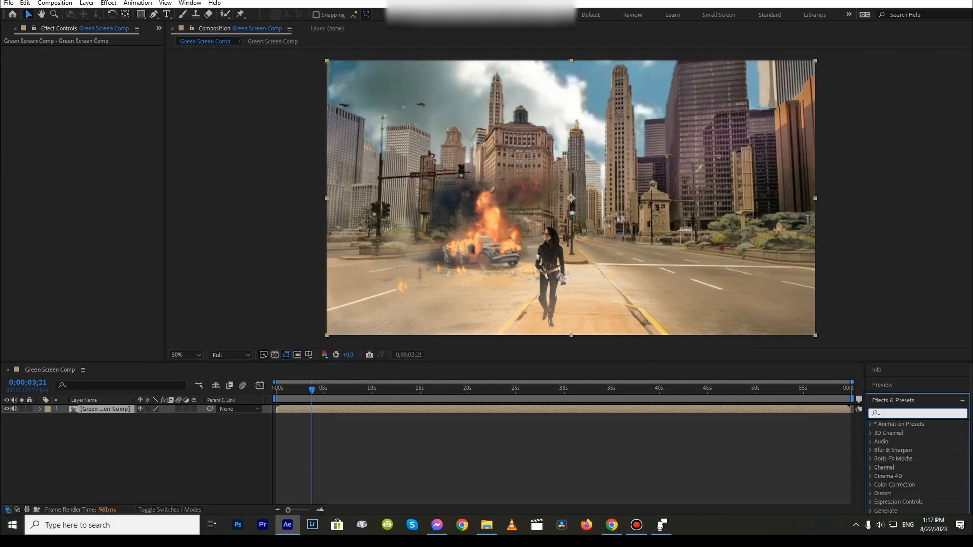
left_click_drag(312, 390, 581, 390)
left_click_drag(324, 390, 275, 390)
key("space")
key("space")
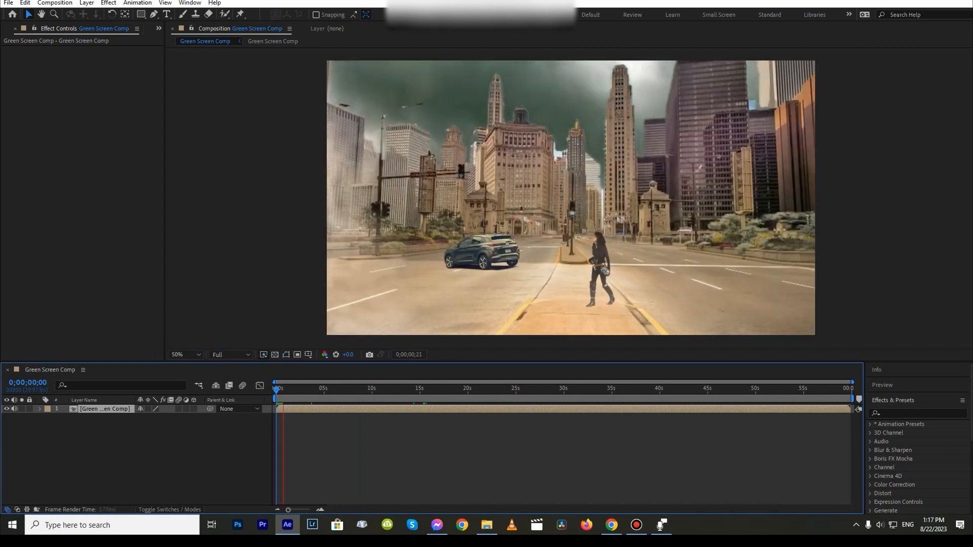
left_click(231, 355)
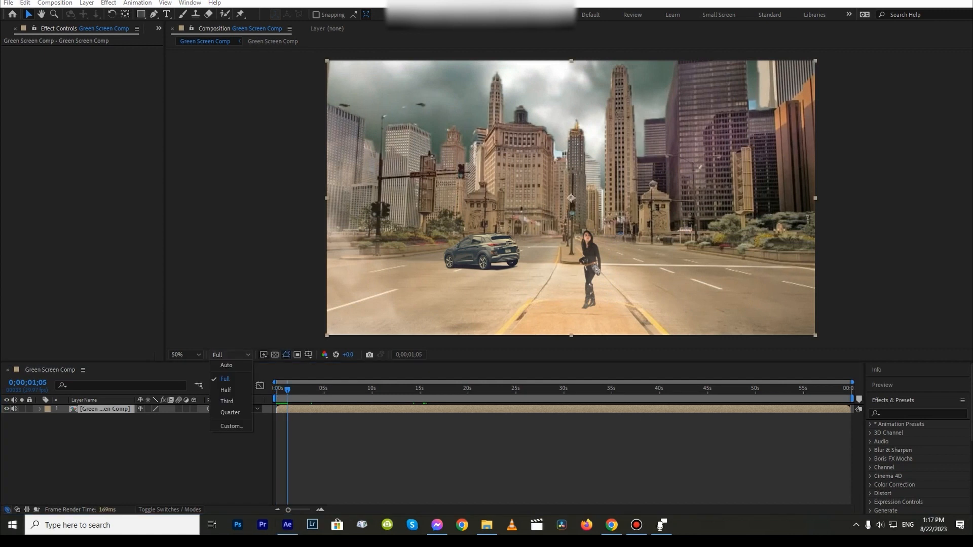
left_click(227, 390)
left_click(907, 414)
type("tran")
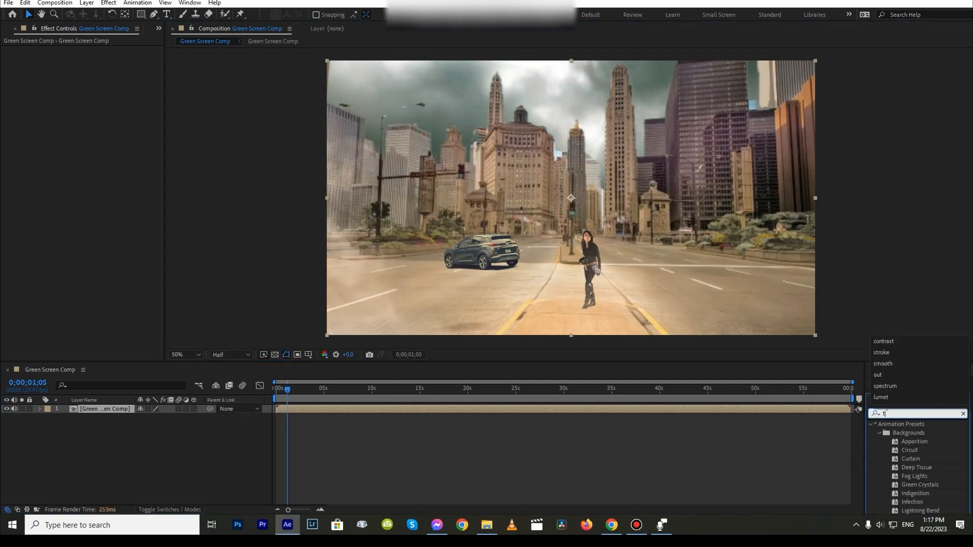
key("BackSpace")
key("BackSpace")
key("BackSpace")
key("BackSpace")
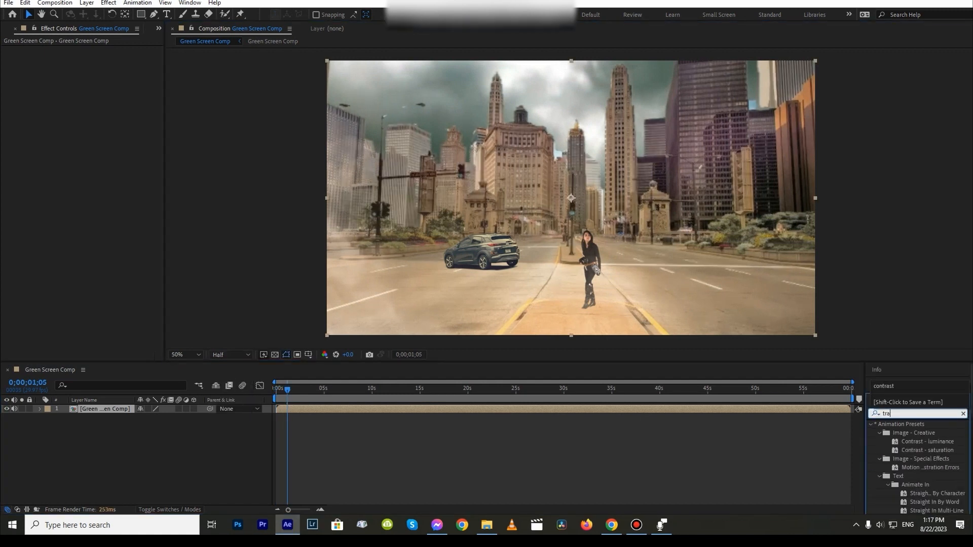
Create an adjustment layer above the pre-composed footage and rename it Camera Shake
right_click(172, 458)
mouse_move(202, 336)
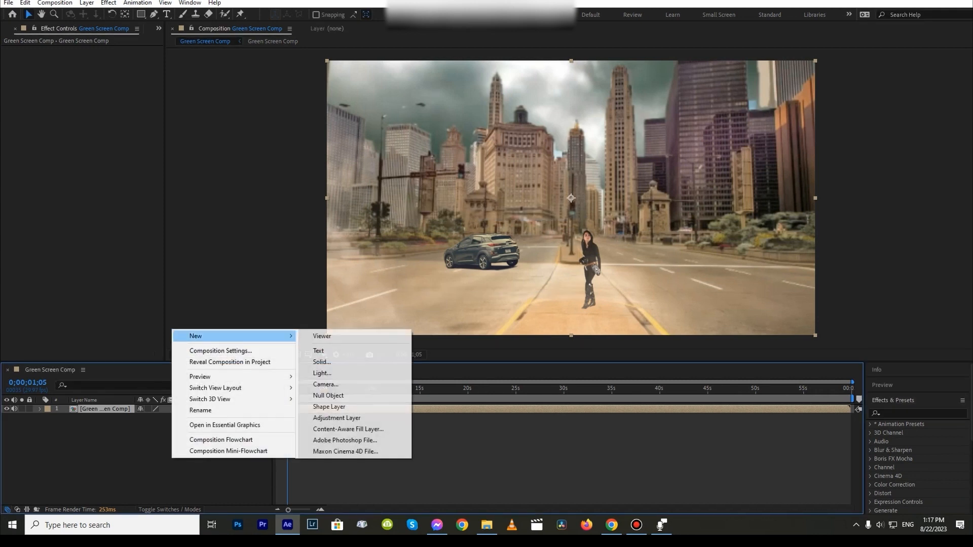
left_click(337, 418)
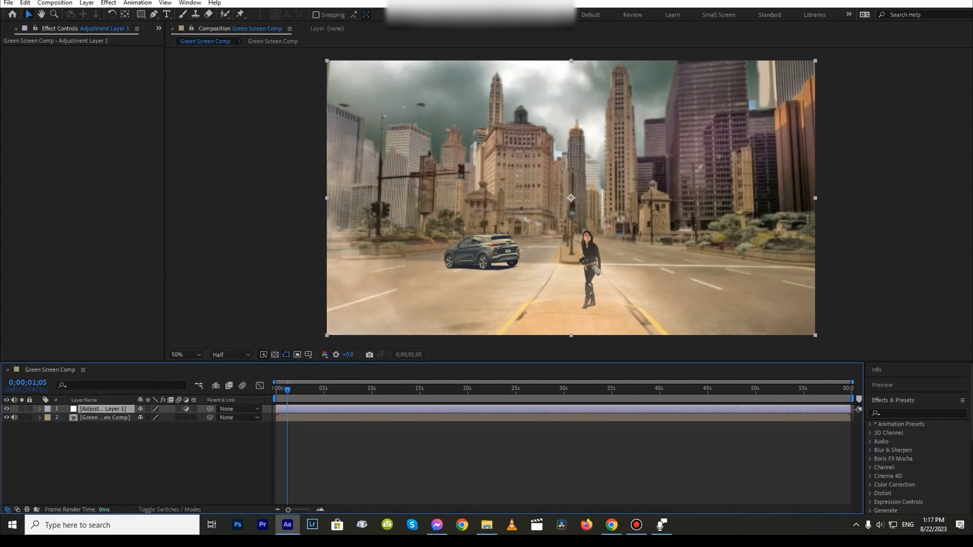
left_click(902, 413)
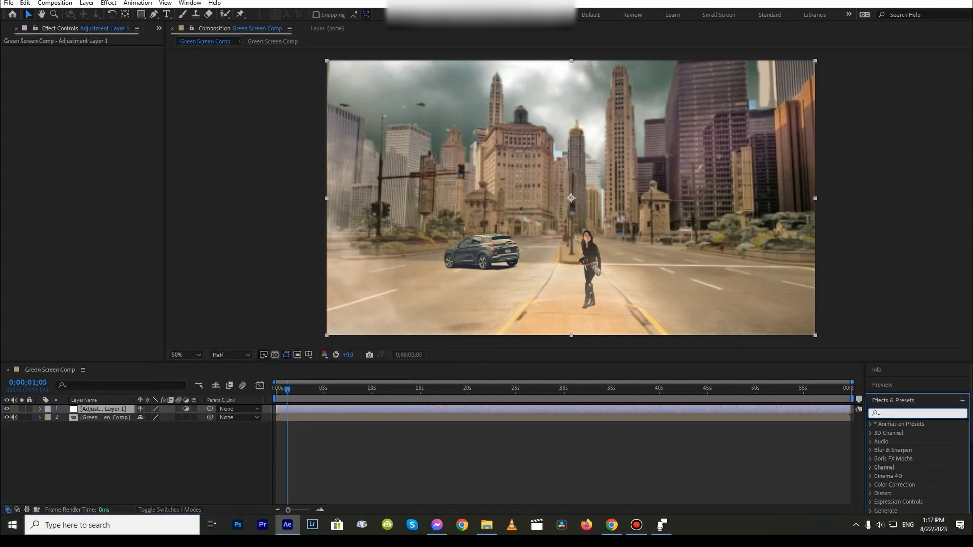
right_click(116, 408)
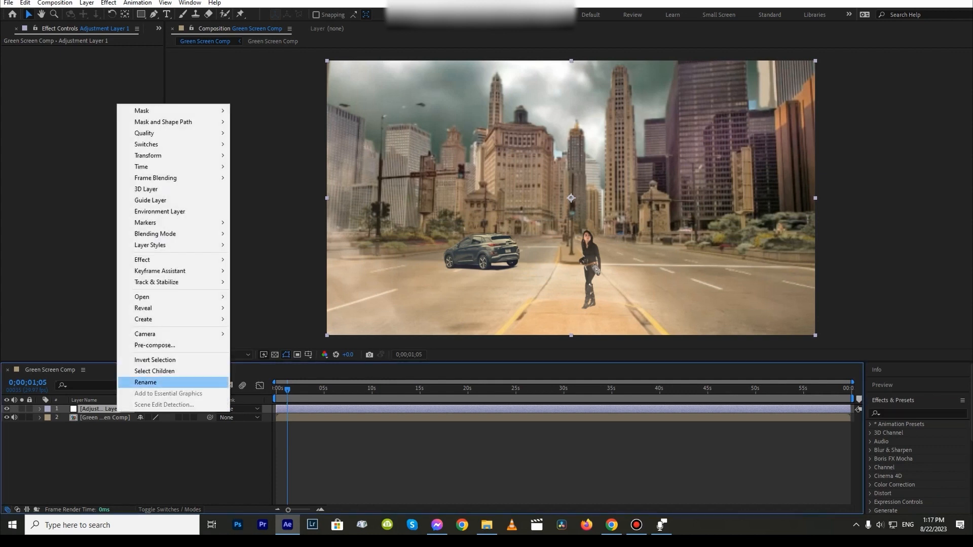
left_click(134, 380)
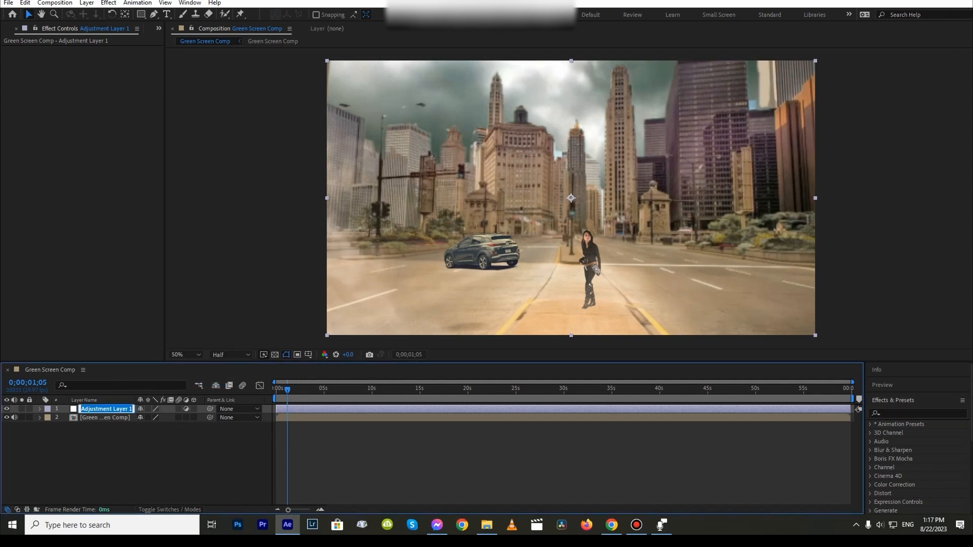
type("Camera Shake")
key("Return")
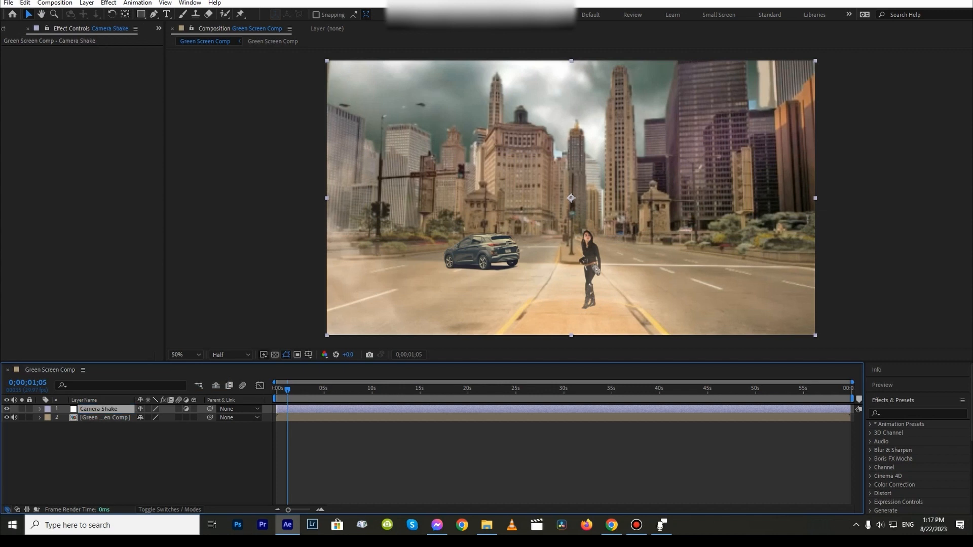
Find the Transform distort effect and apply it to the Camera Shake layer
left_click(918, 414)
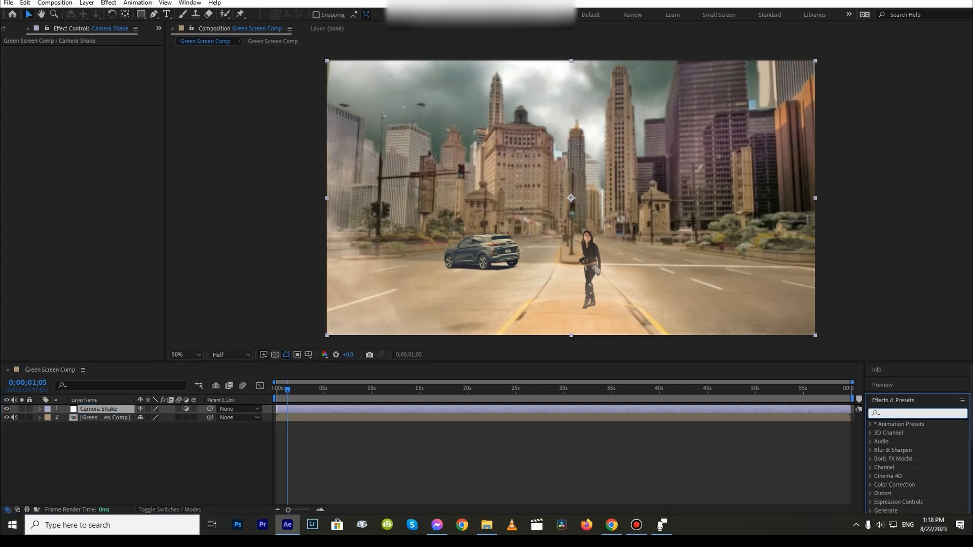
type("trans")
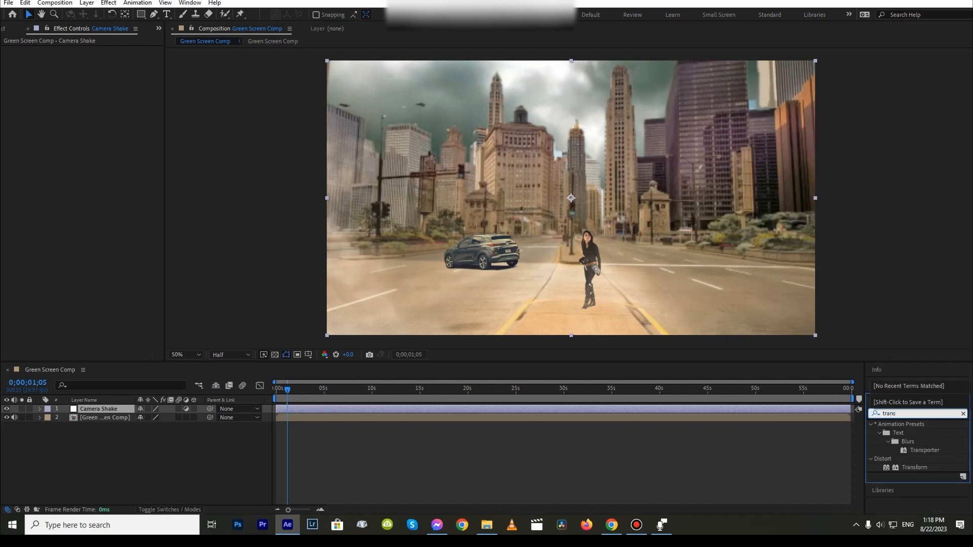
left_click_drag(914, 467, 98, 409)
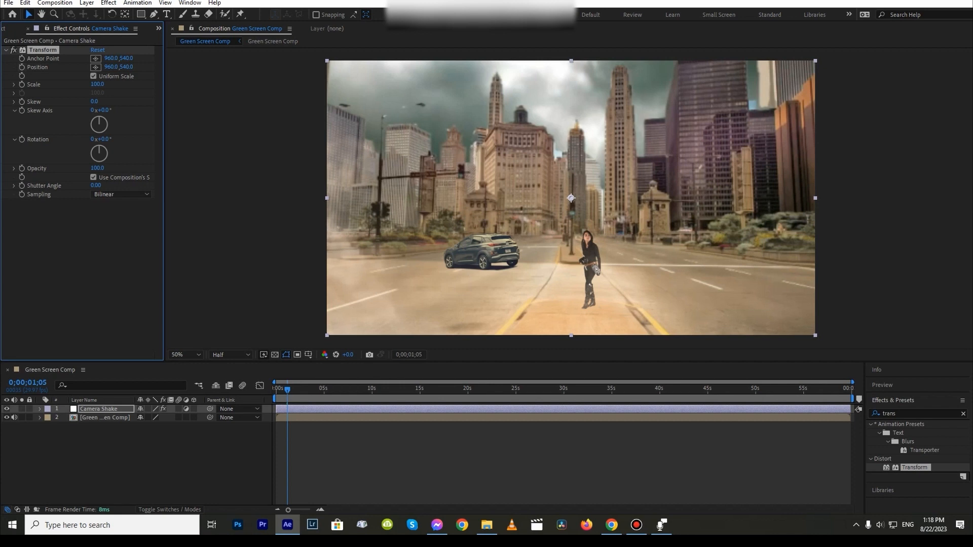
Add the expression wiggle(10,50) to the Transform effect's Position and preview the shake from near the start
left_click(21, 67, "alt")
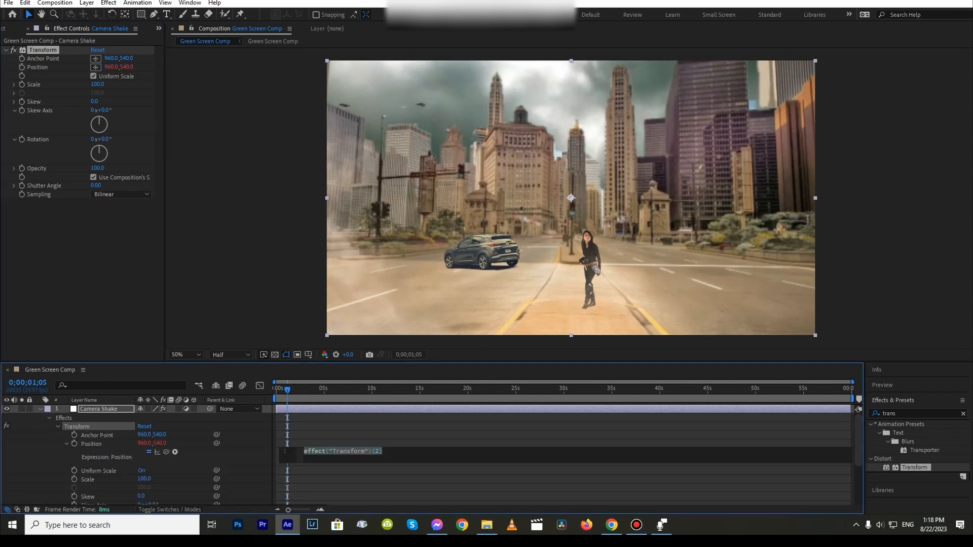
type("wiggle")
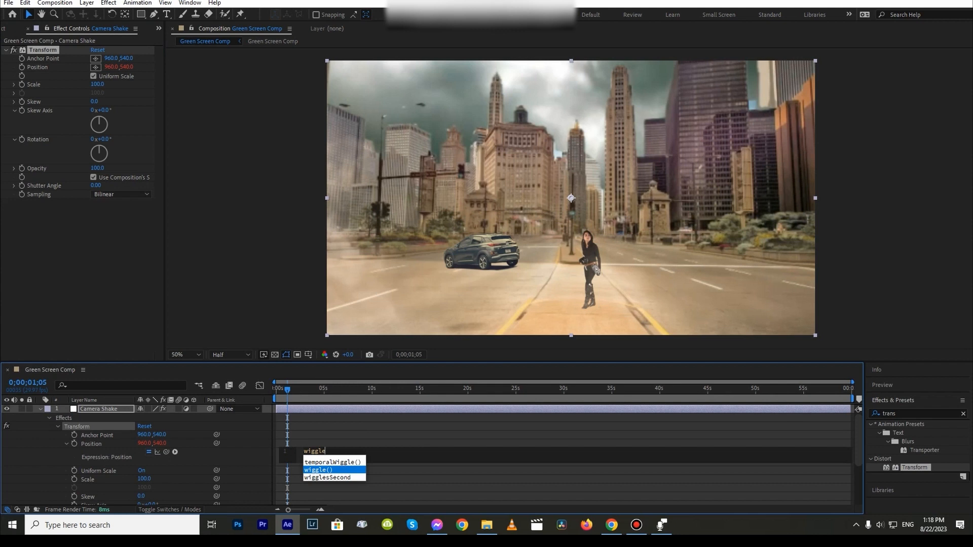
key("Return")
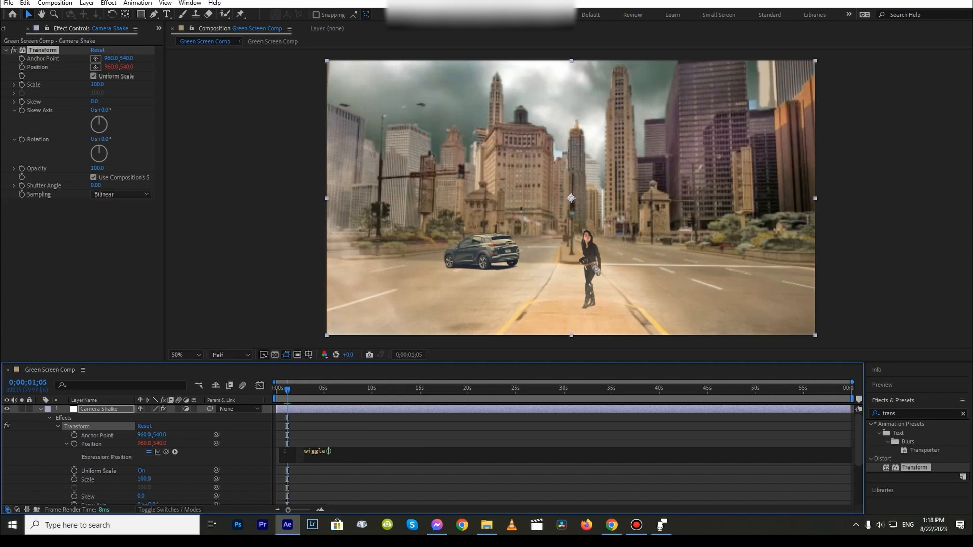
type("10,50")
left_click_drag(287, 391, 280, 390)
key("space")
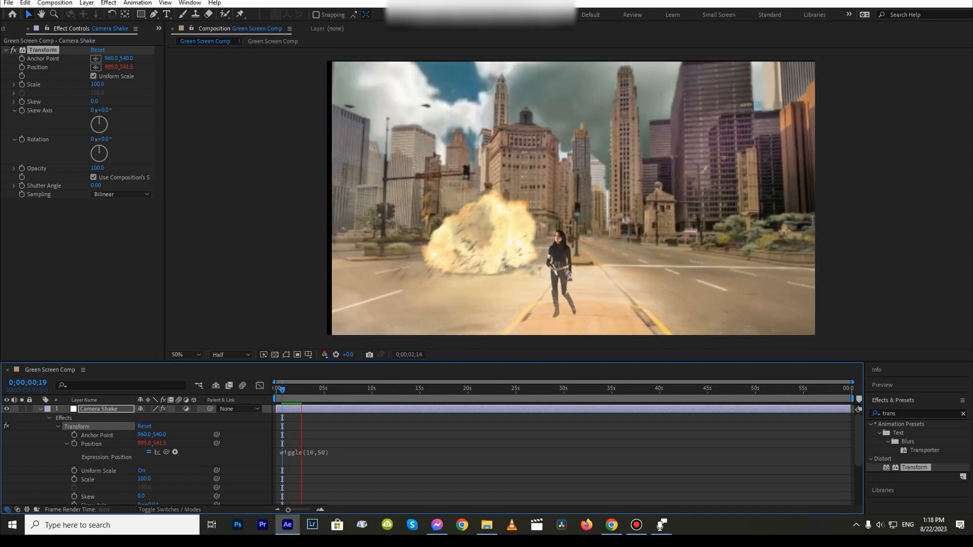
key("space")
Change the Position expression to wiggle(10,30), preview the reduced shake and move the playhead to 0;00;05;00
left_click(305, 452)
left_click(339, 452)
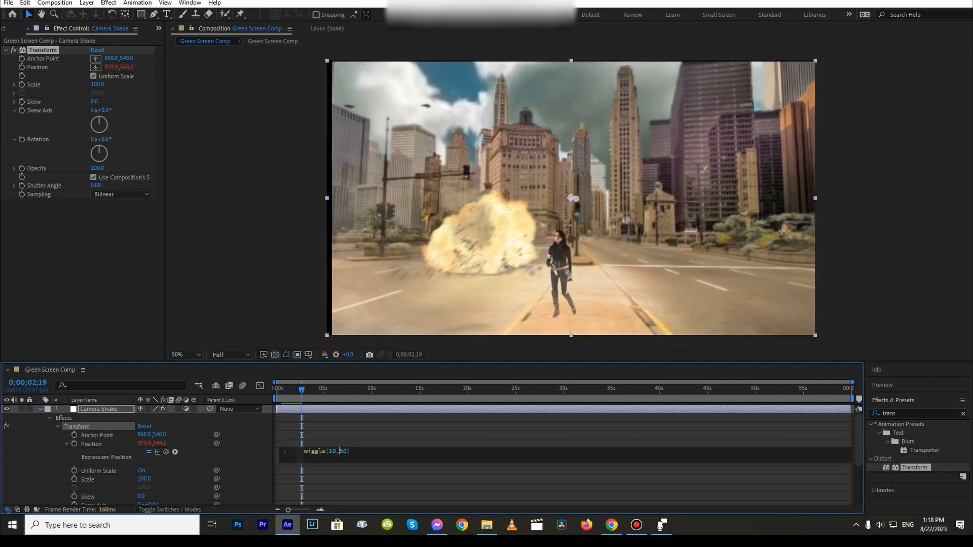
key("Delete")
type("3")
left_click(309, 389)
key("space")
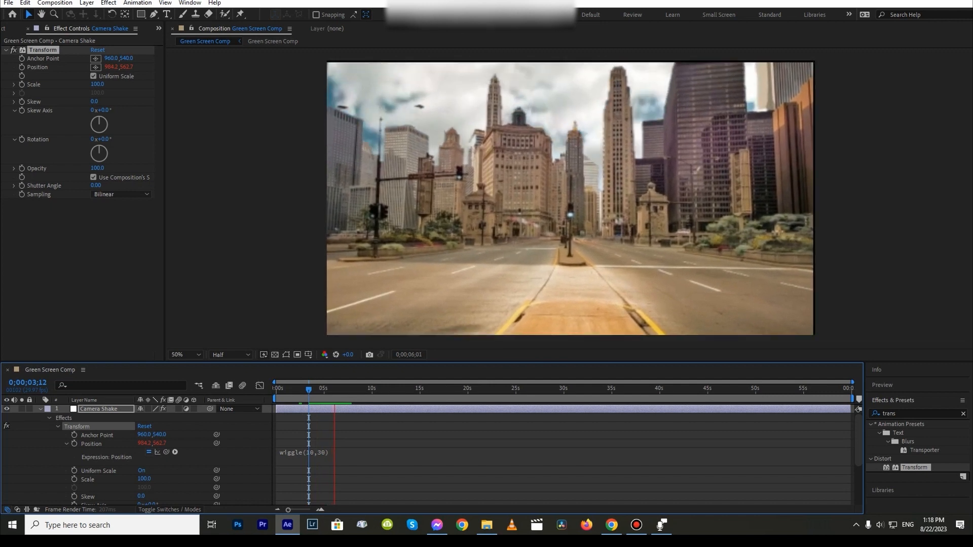
key("space")
mouse_move(335, 390)
left_mouse_down()
mouse_move(314, 390)
mouse_move(324, 389)
left_mouse_up()
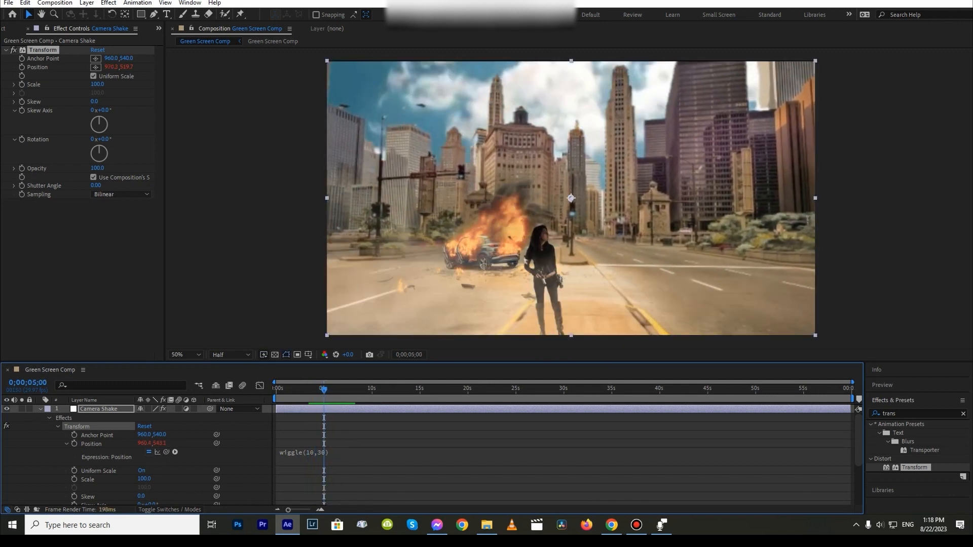
Trim the end of the Camera Shake layer to the playhead at 0;00;05;00 and preview the shake from the start
left_click(99, 409)
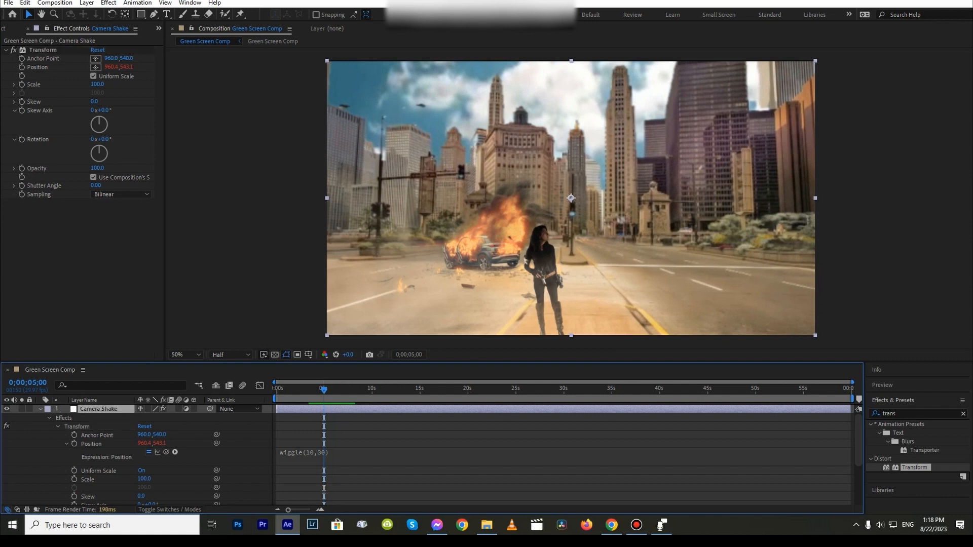
key("alt+bracketright")
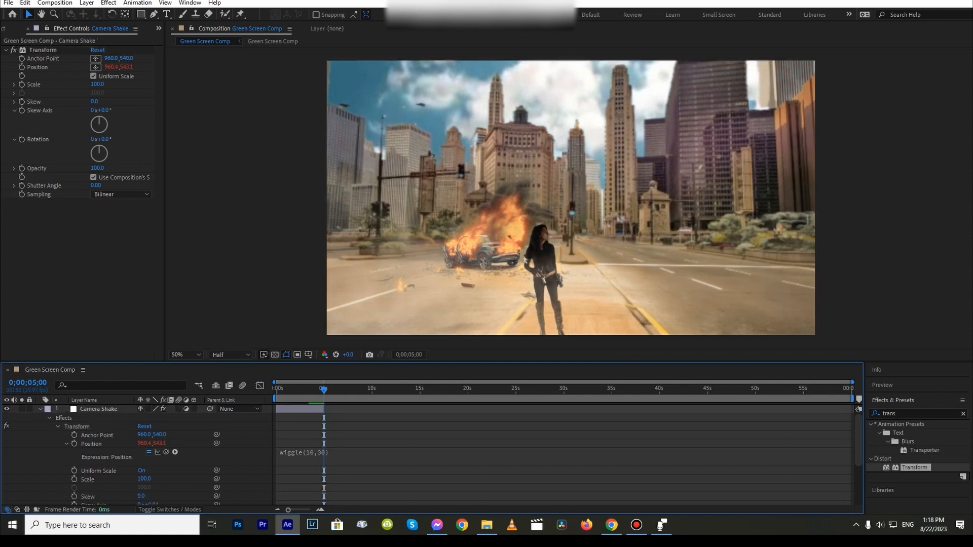
key("Home")
key("space")
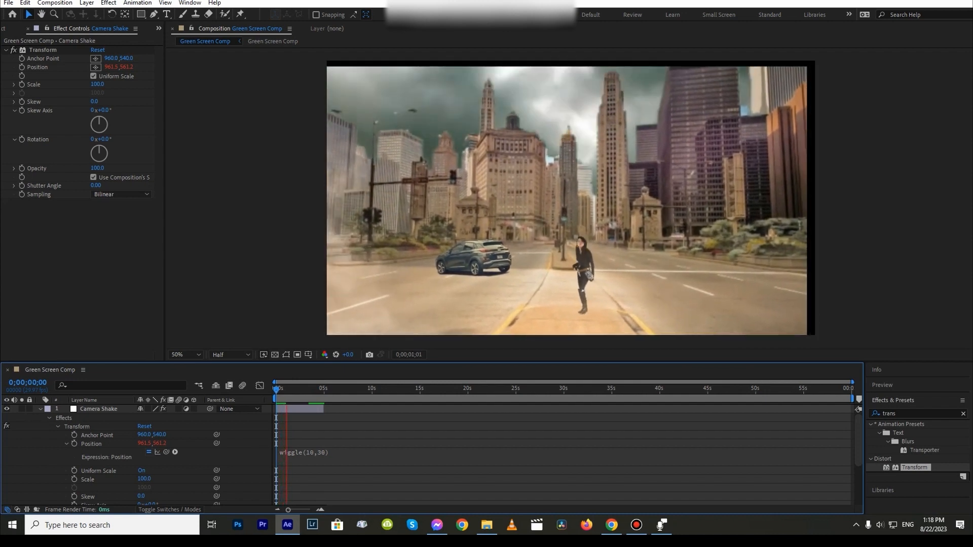
key("space")
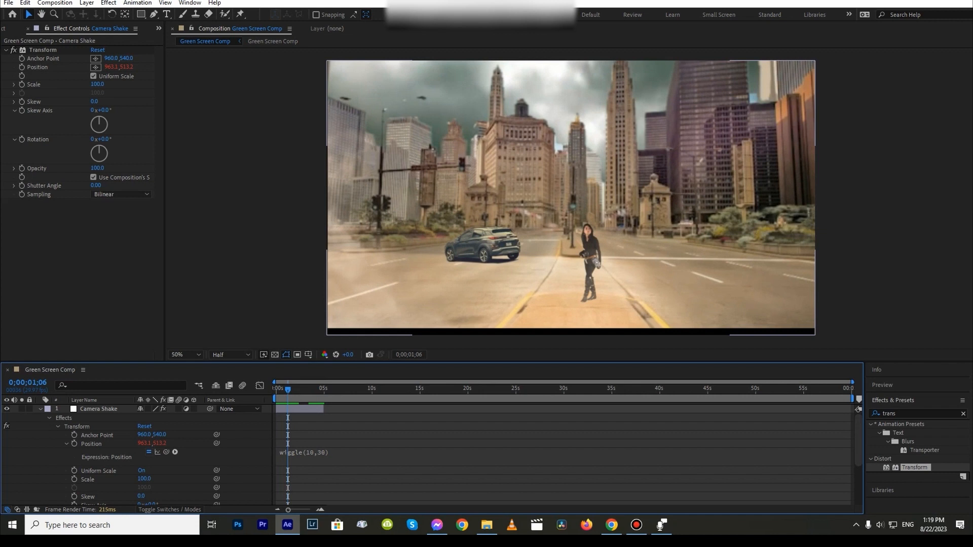
key("space")
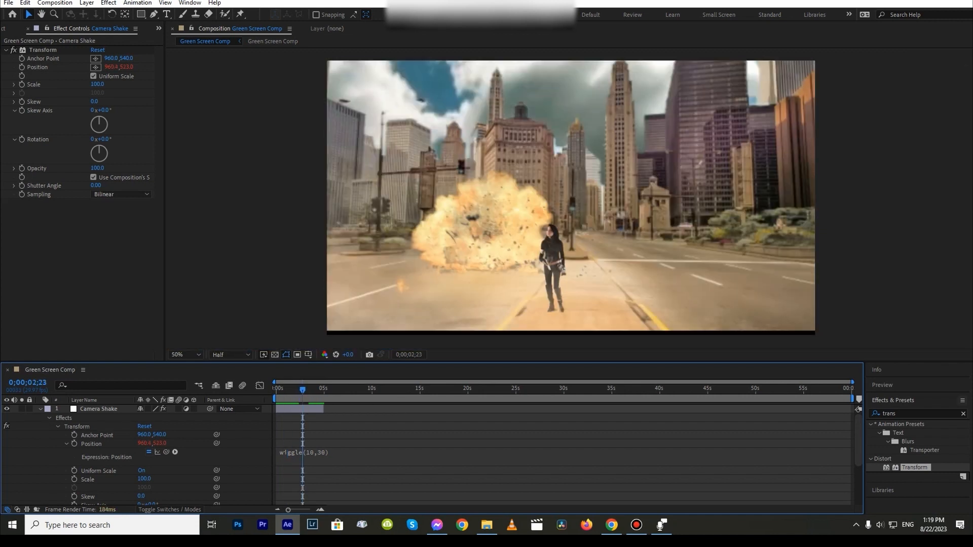
Find the Slider Control expression control and apply it to the Camera Shake layer
left_click(920, 413)
type("slide")
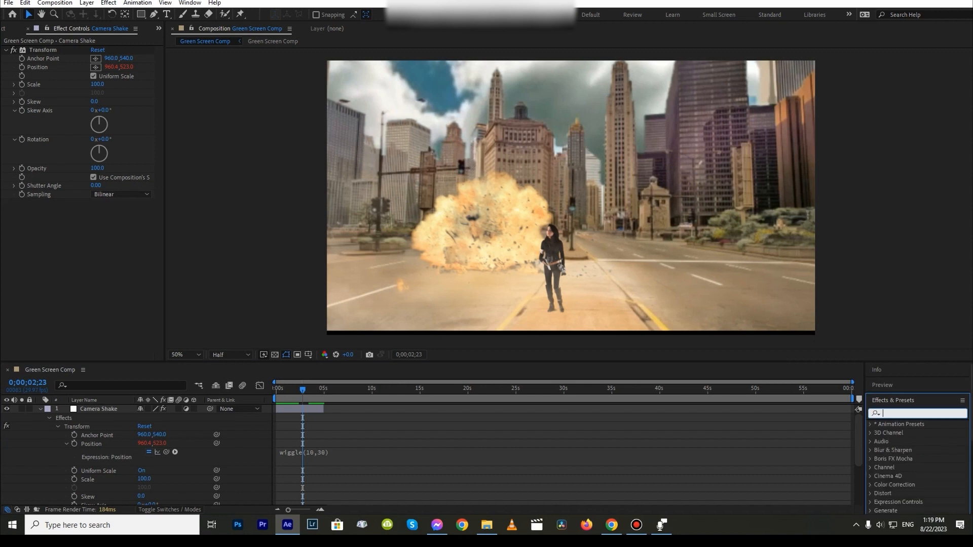
type("r")
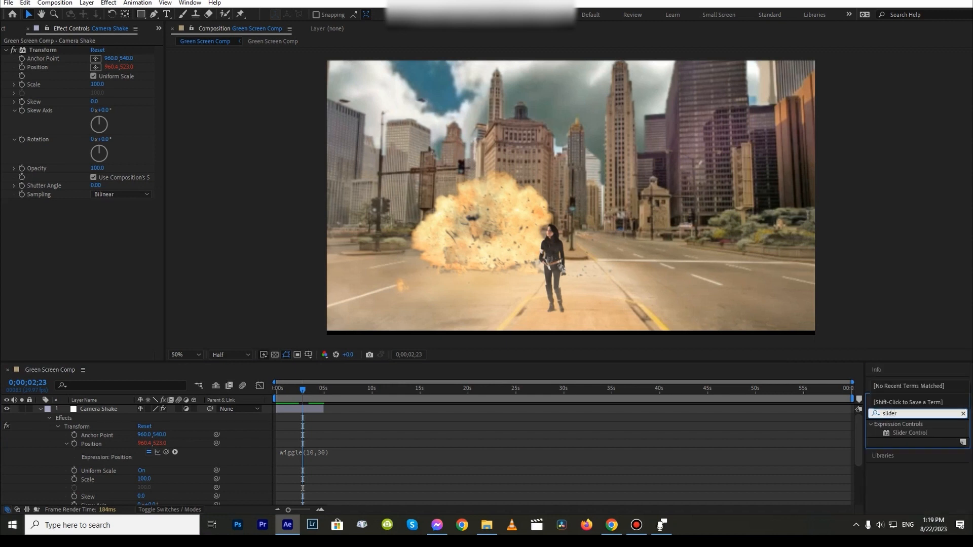
left_click_drag(909, 434, 39, 218)
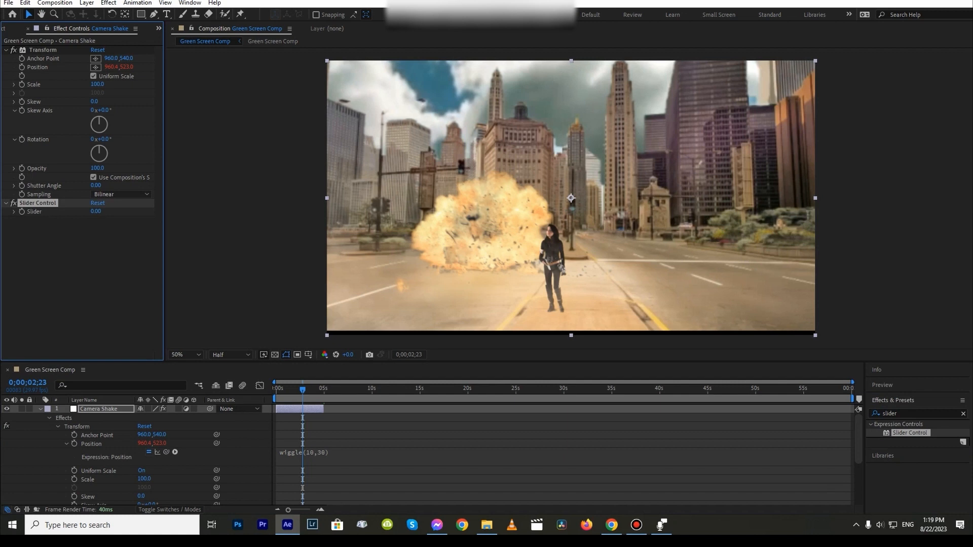
Replace the amplitude in the Position wiggle expression with a link to the Slider: wiggle(10,effect("Slider Control")("Slider"))
left_click(315, 453)
left_click(375, 476)
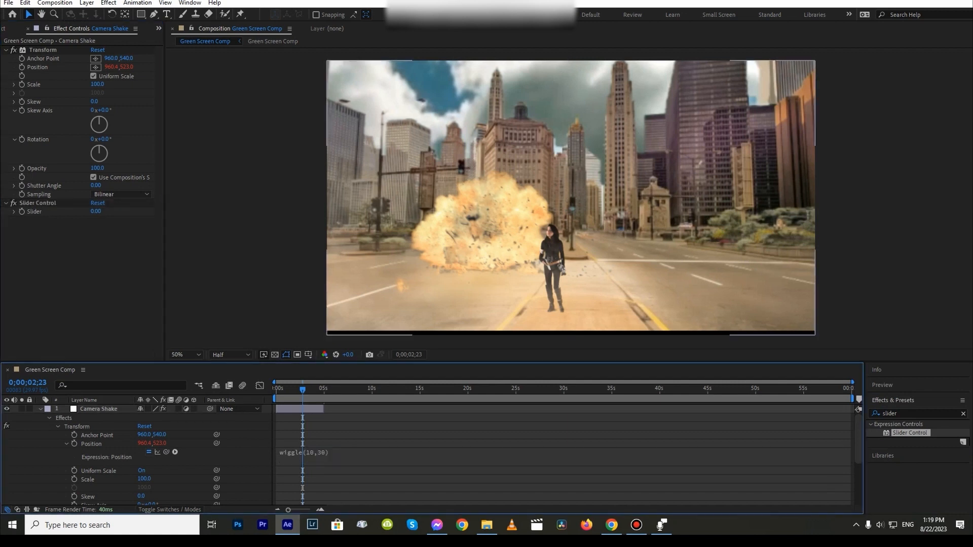
left_click(333, 452)
left_click(335, 451)
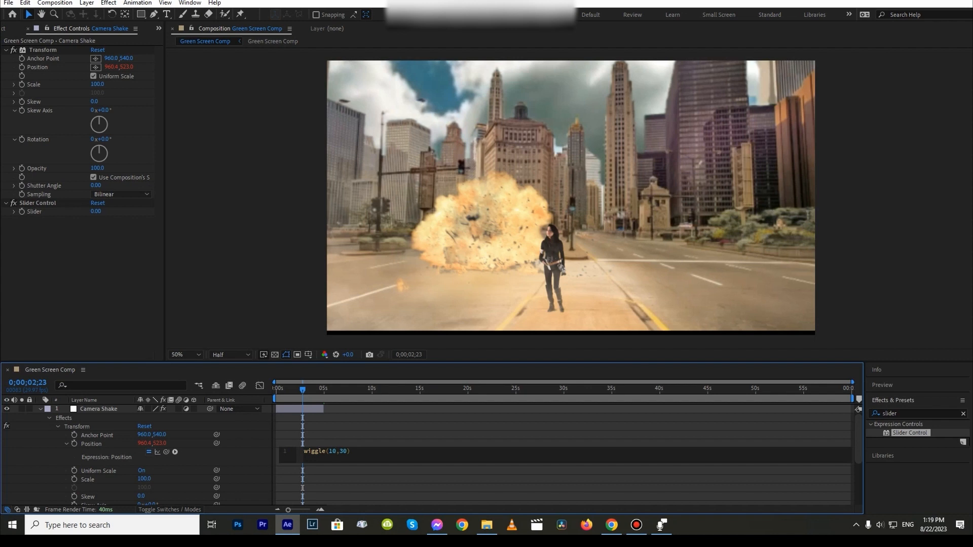
double_click(343, 452)
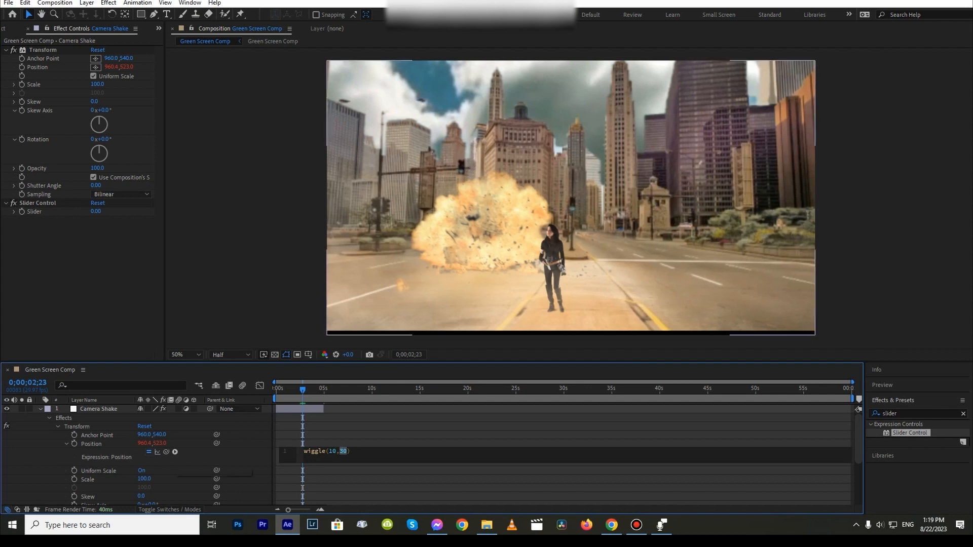
left_click_drag(166, 452, 34, 212)
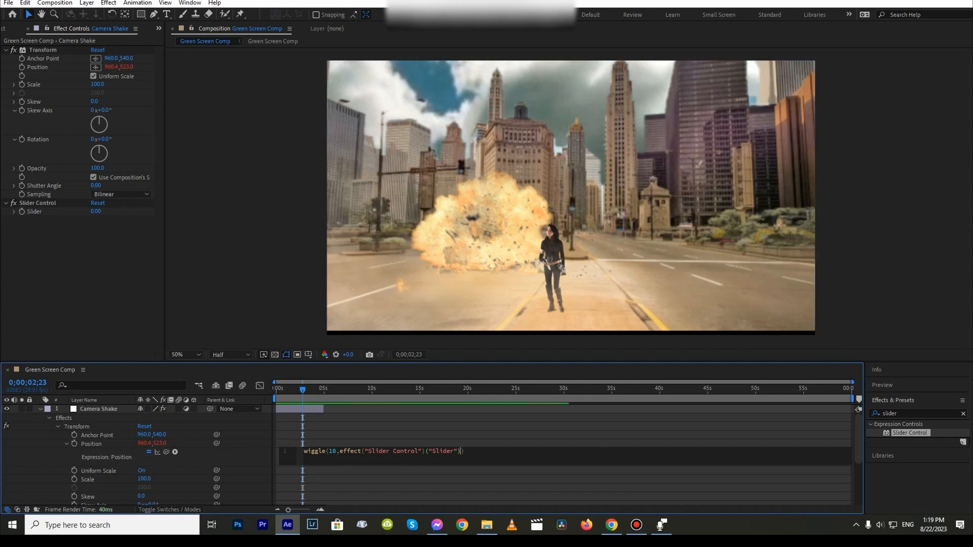
left_click_drag(302, 389, 298, 390)
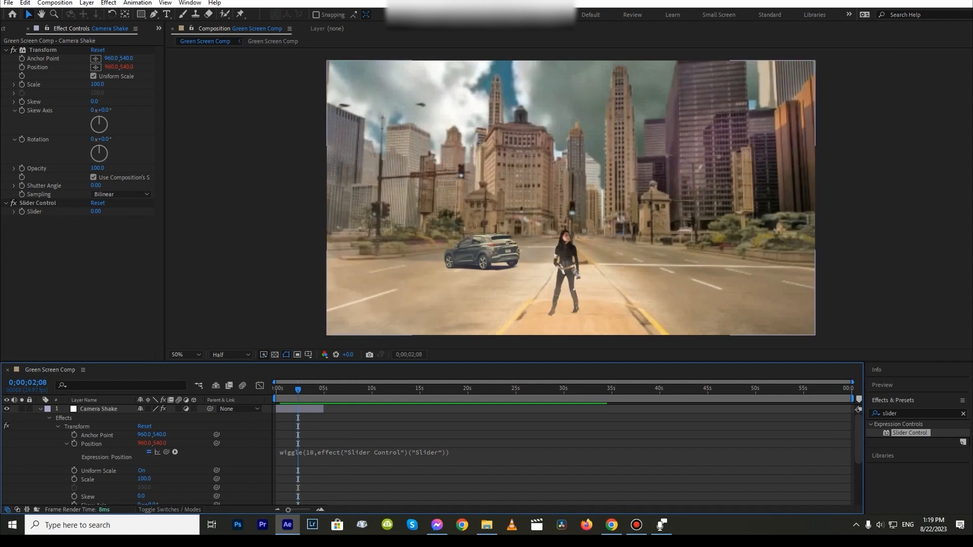
Step through and play the frames around the car explosion to locate where the shake should begin
scroll(292, 392, "up", 3)
left_click_drag(357, 390, 385, 390)
key("Page_Down")
key("Page_Down")
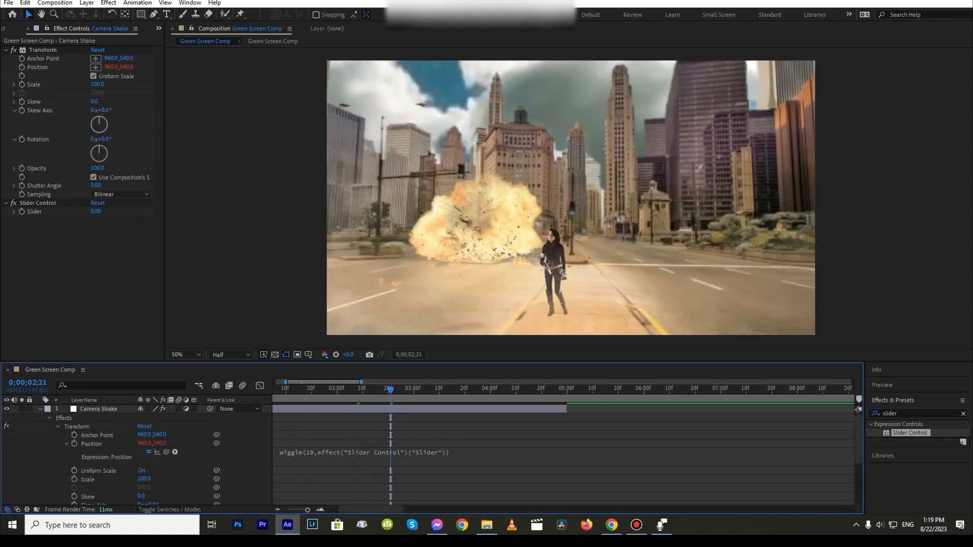
key("Page_Down")
key("Page_Down")
key("Page_Down")
key("Page_Down")
key("Page_Down")
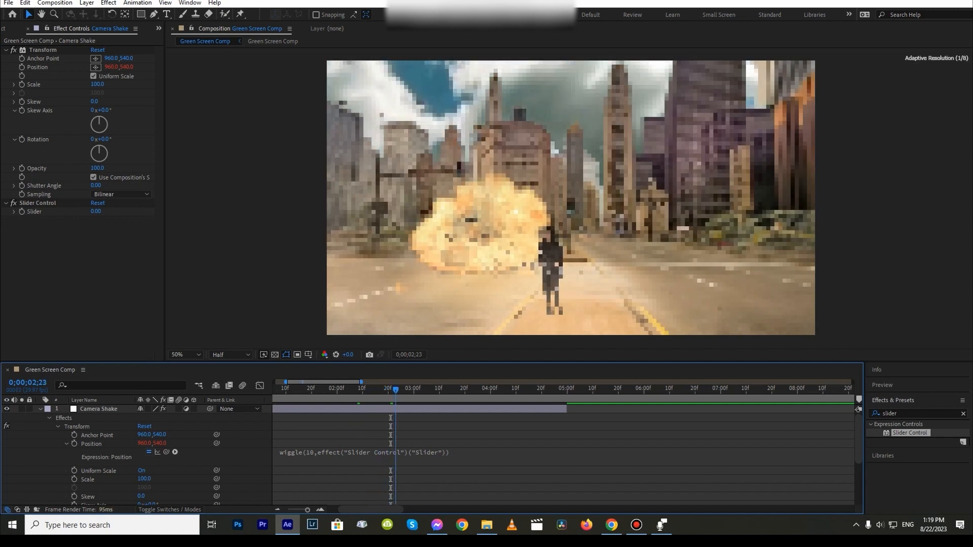
left_click_drag(403, 390, 352, 390)
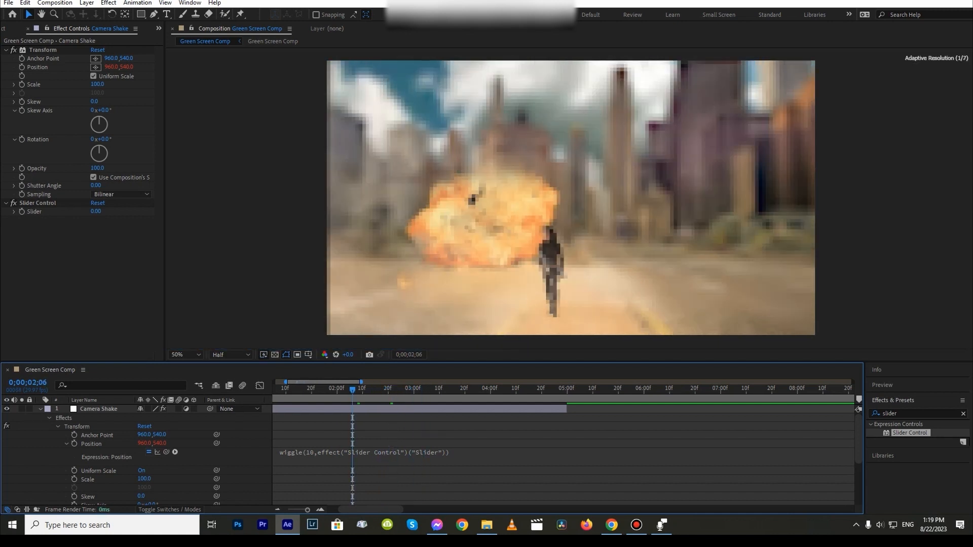
key("space")
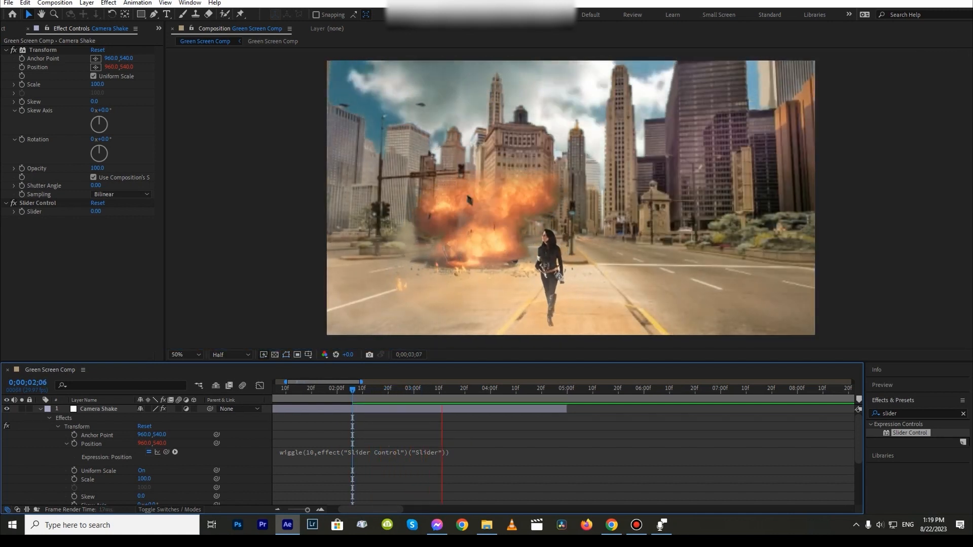
Add a Slider keyframe with value 0 at 0;00;02;16 and reveal the Camera Shake layer's keyframes in the timeline
left_click_drag(404, 390, 378, 390)
left_click(99, 409)
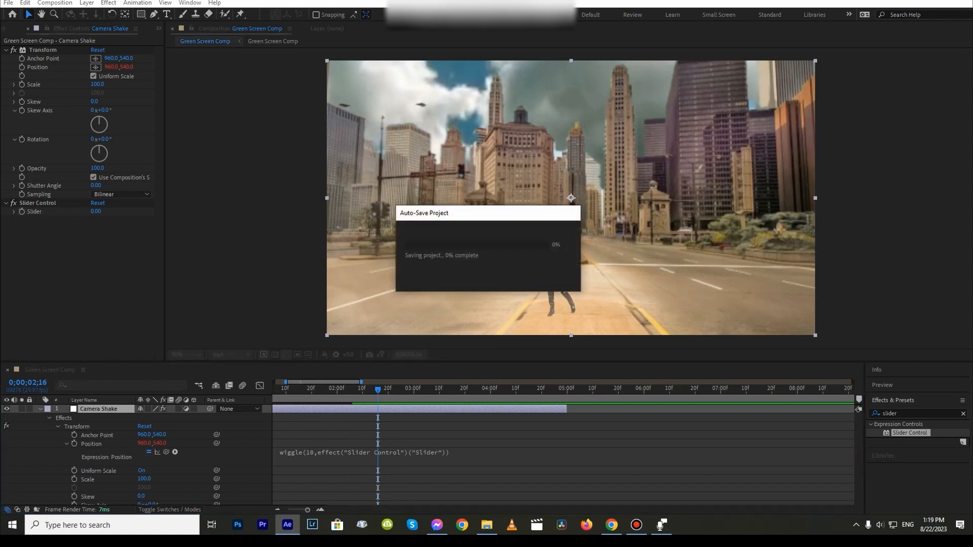
left_click(21, 211)
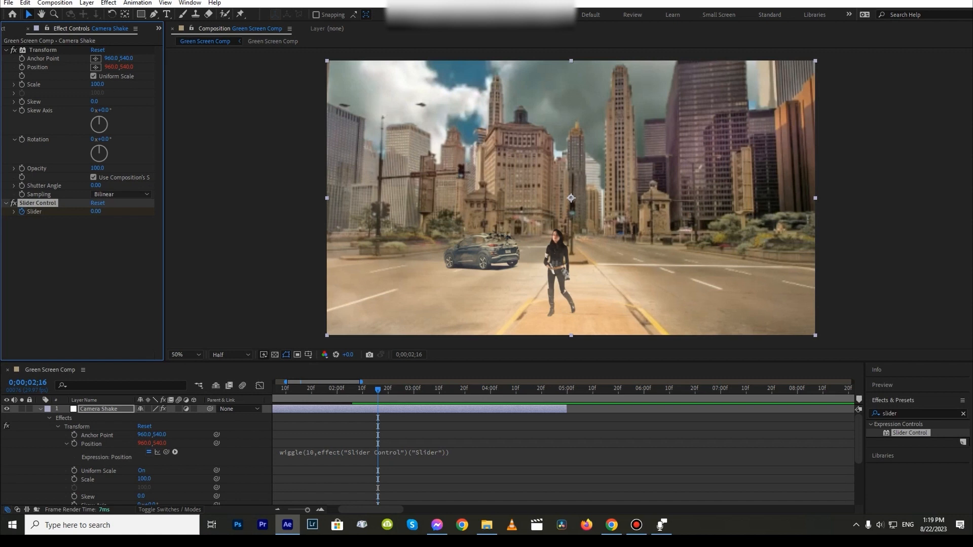
left_click(99, 409)
key("u")
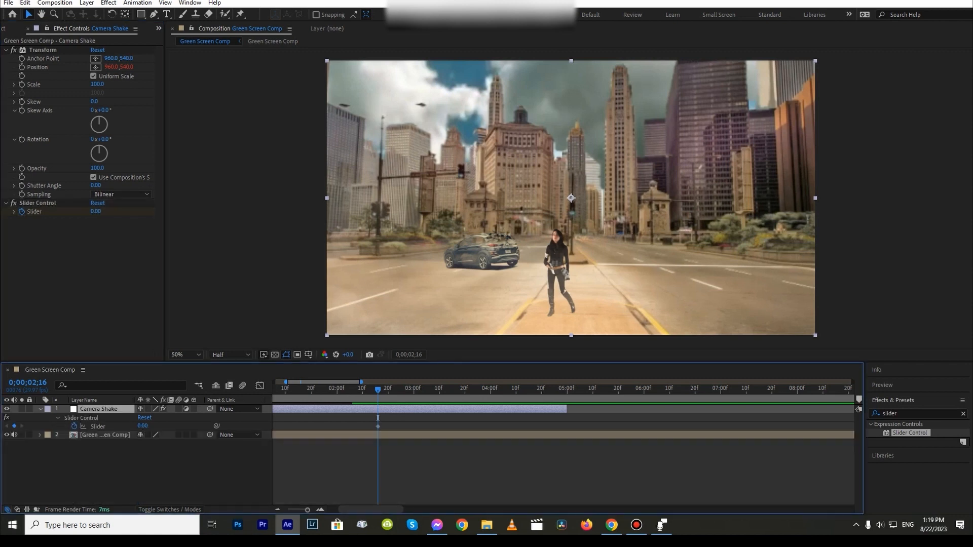
Add a second Slider keyframe with value 30 at 0;00;03;22
key("equal")
key("equal")
key("space")
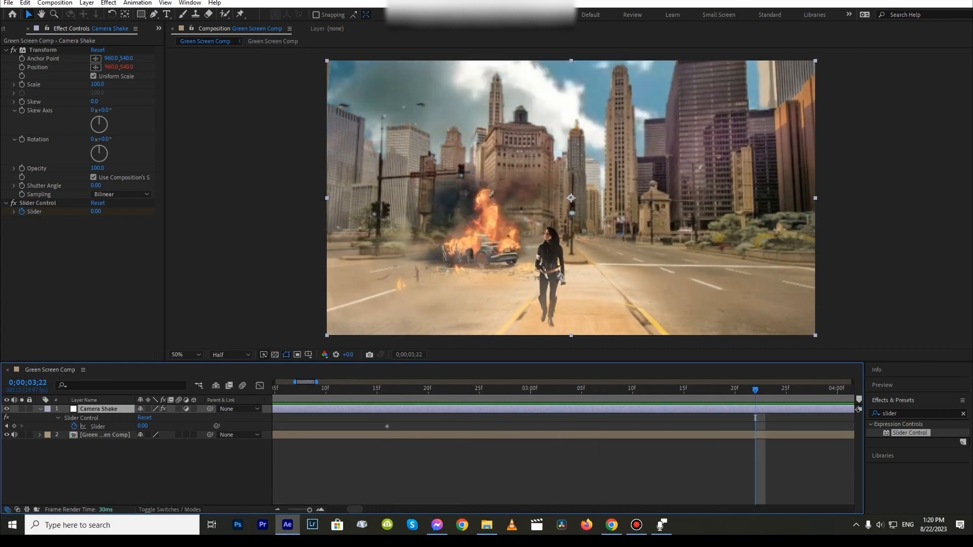
left_click(96, 211)
type("30")
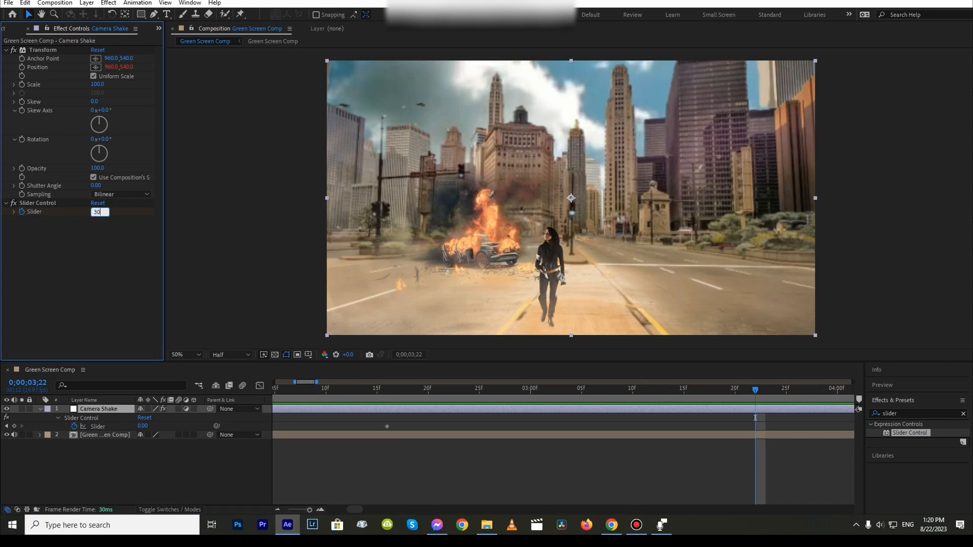
key("Return")
Play back the keyframed shake around the explosion and inspect the frame edges near 0;00;03;26
key("space")
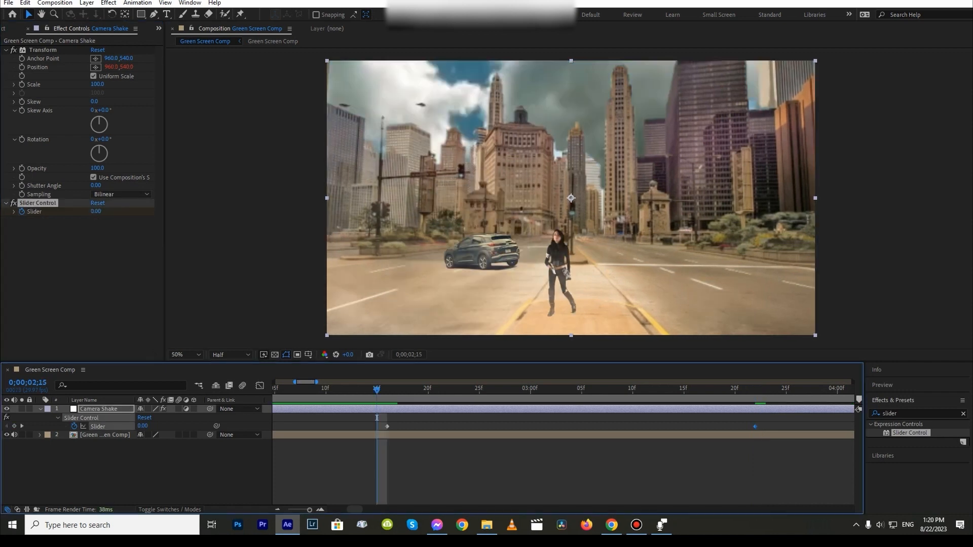
key("space")
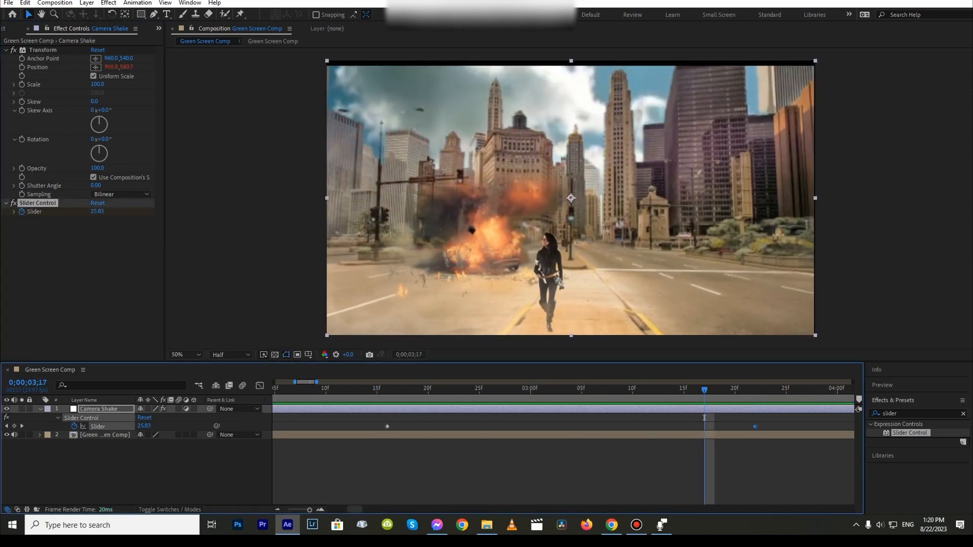
scroll(453, 395, "down", 2)
left_click(424, 390)
key("space")
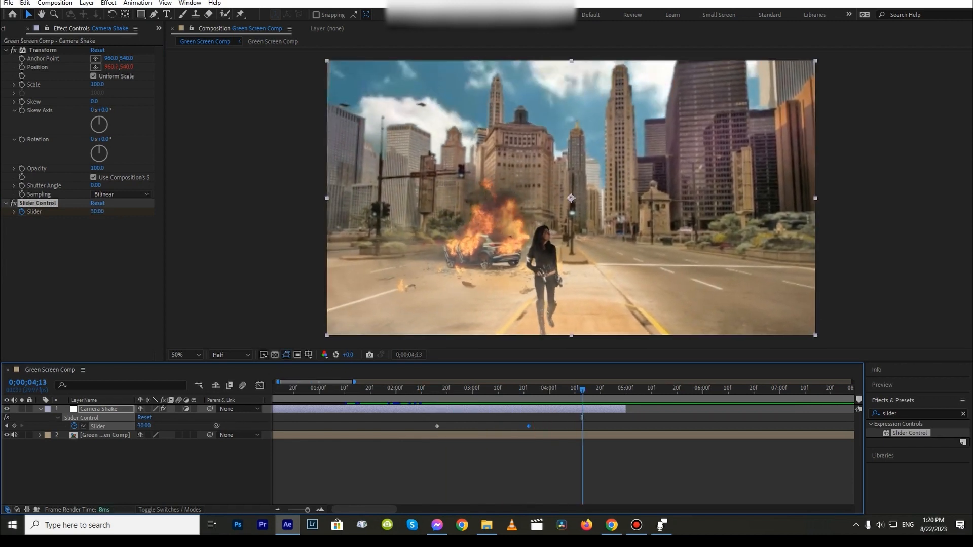
left_click(404, 390)
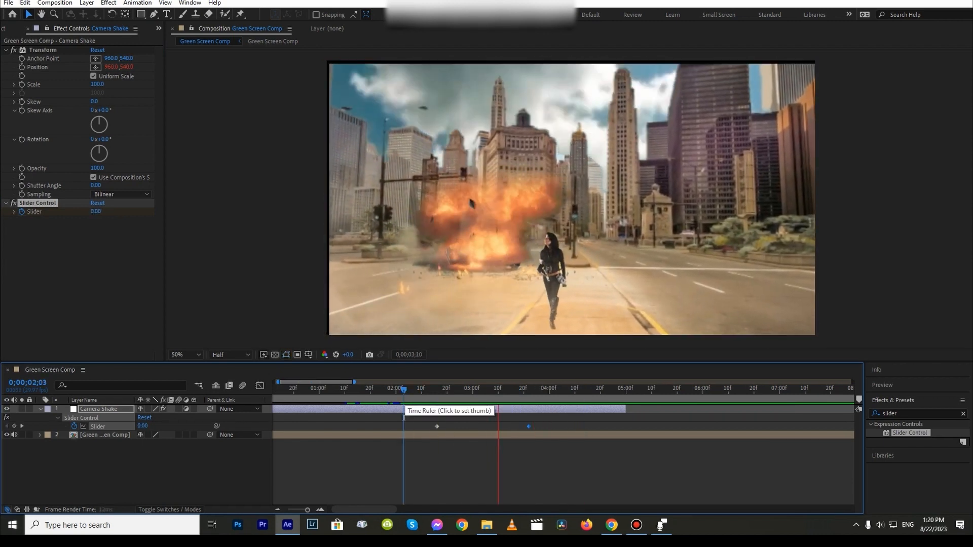
left_click_drag(404, 418, 571, 418)
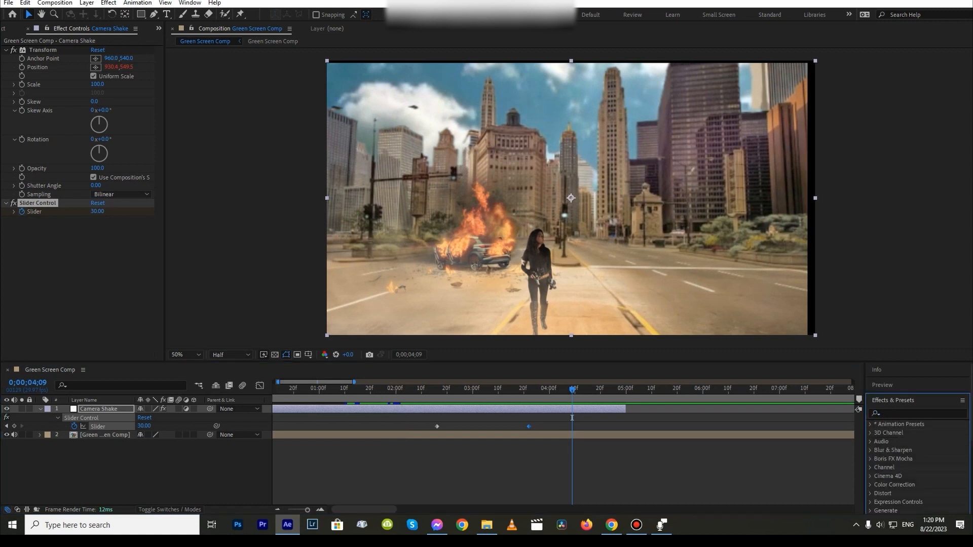
left_click_drag(572, 418, 538, 418)
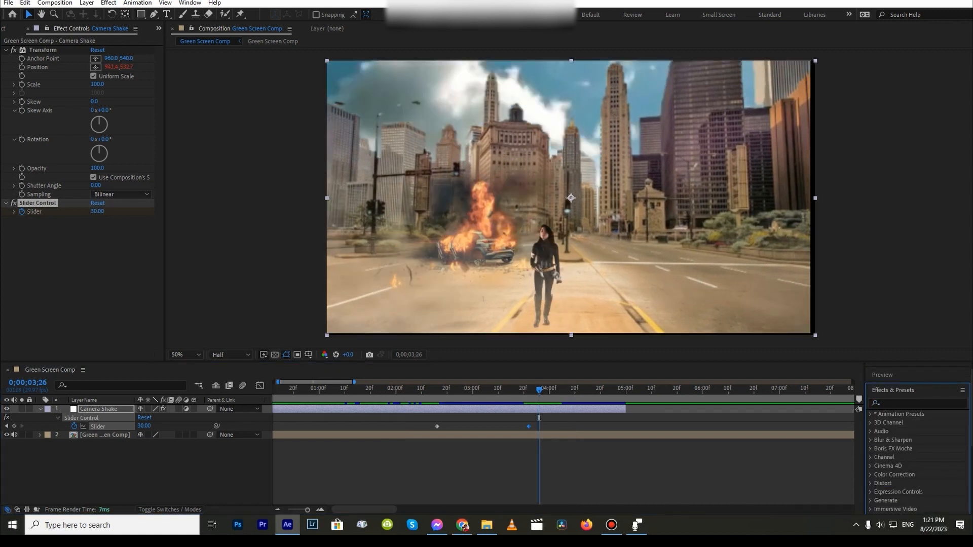
Apply the Motion Tile effect to the Camera Shake layer, enable Mirror Edges and preview from the start
key("ctrl+f")
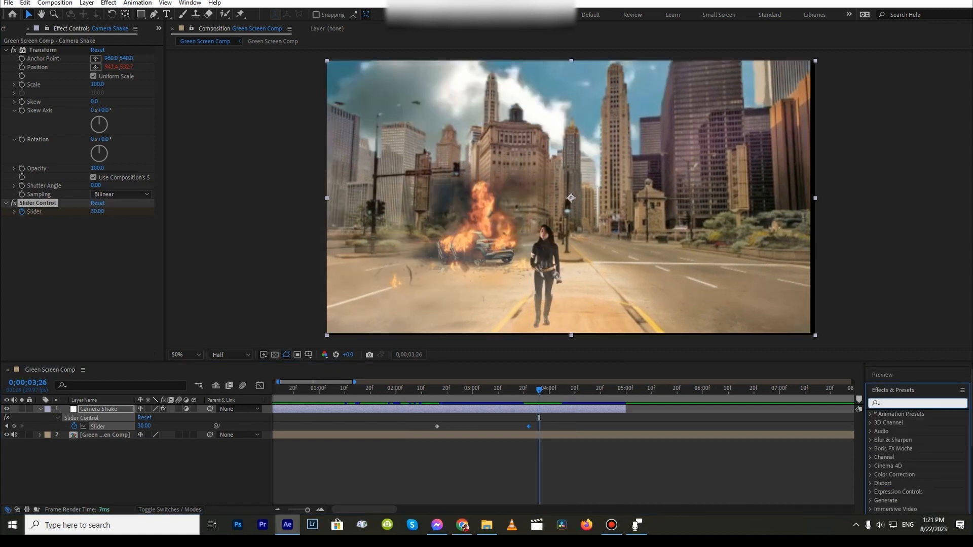
type("motion tile")
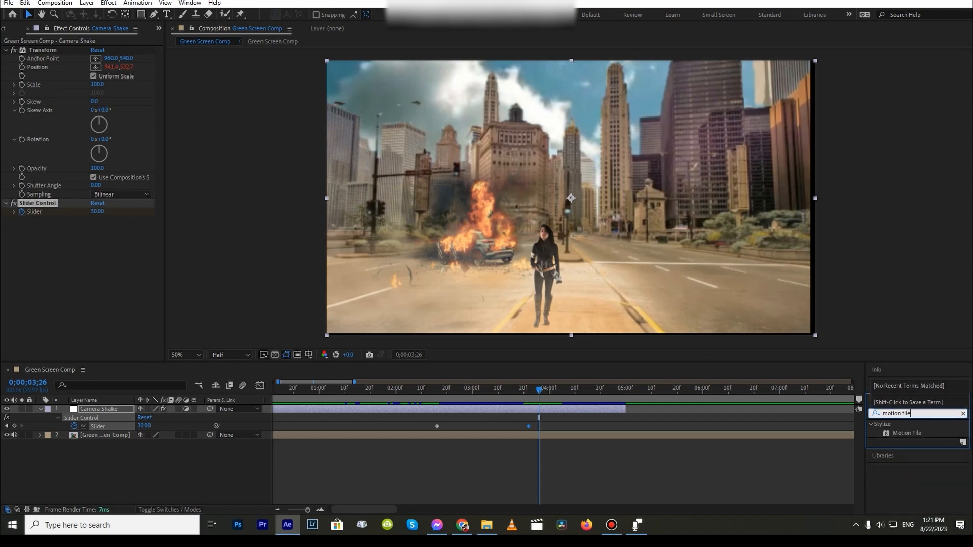
double_click(907, 432)
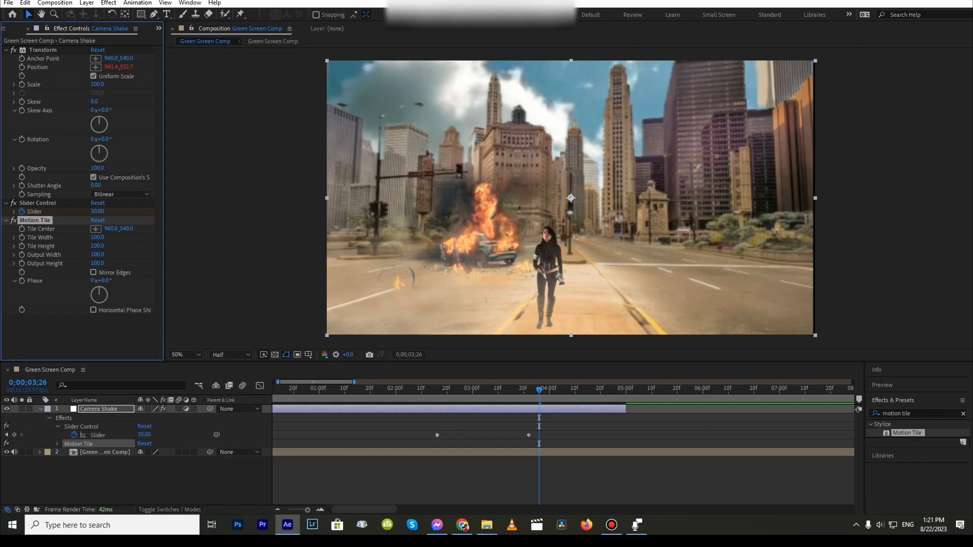
key("space")
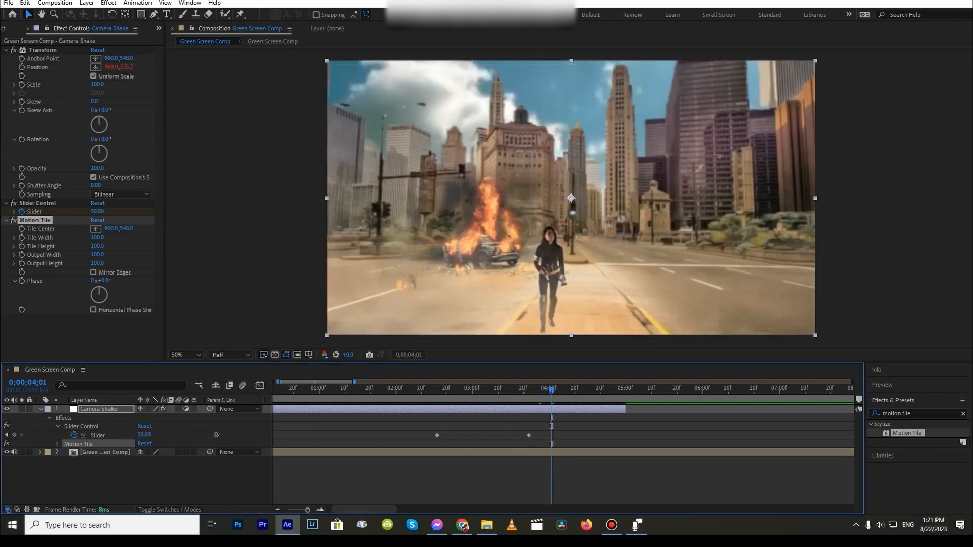
left_click(98, 255)
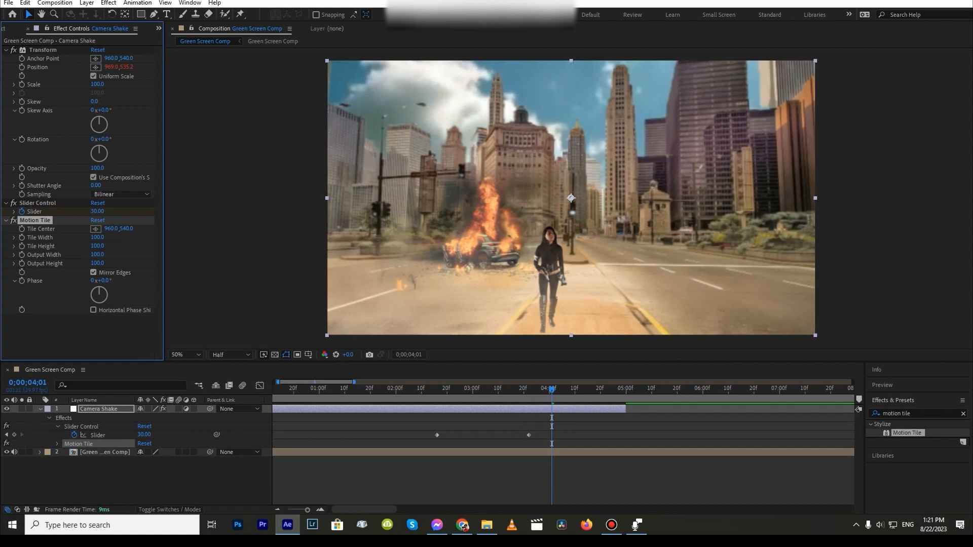
key("space")
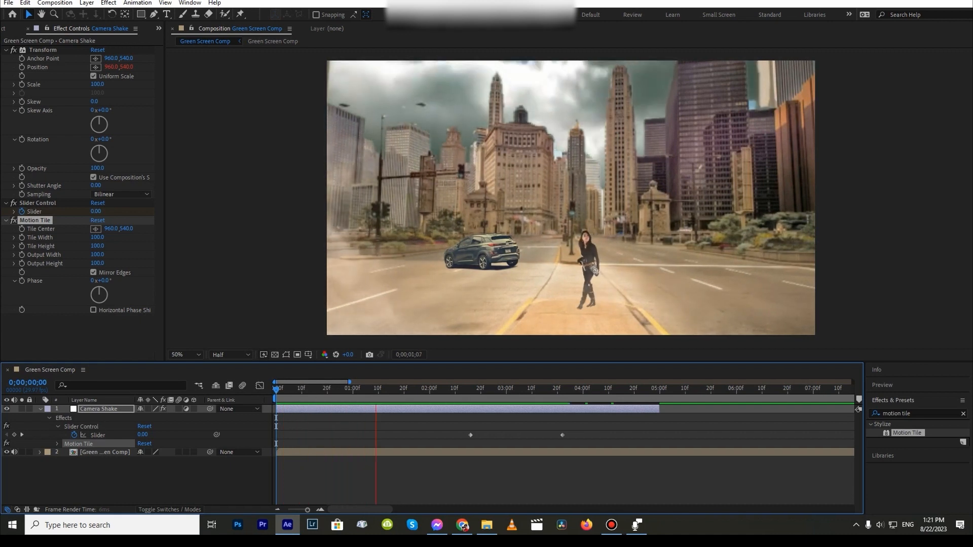
Open the nested Green Screen Comp and check its dust wave and green screen effects layers
double_click(96, 452)
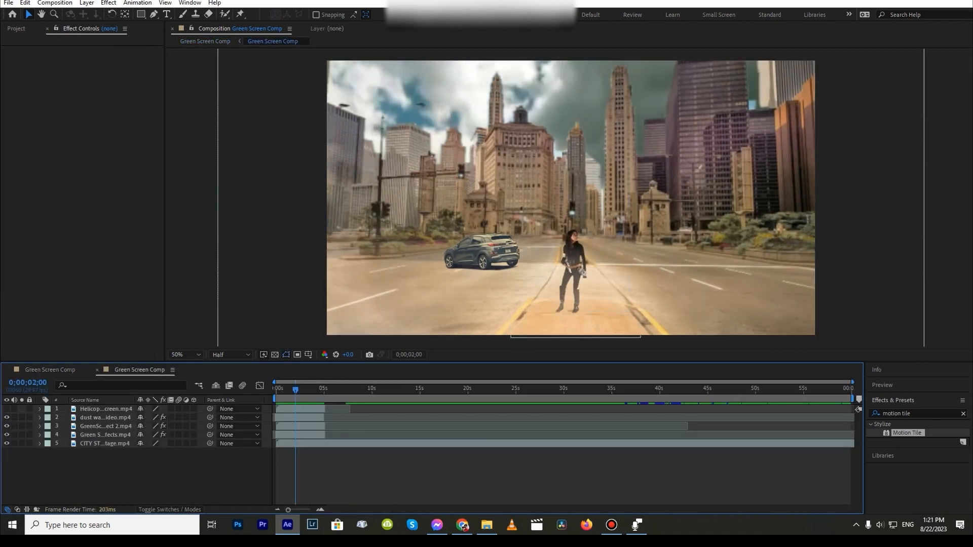
left_click(105, 418)
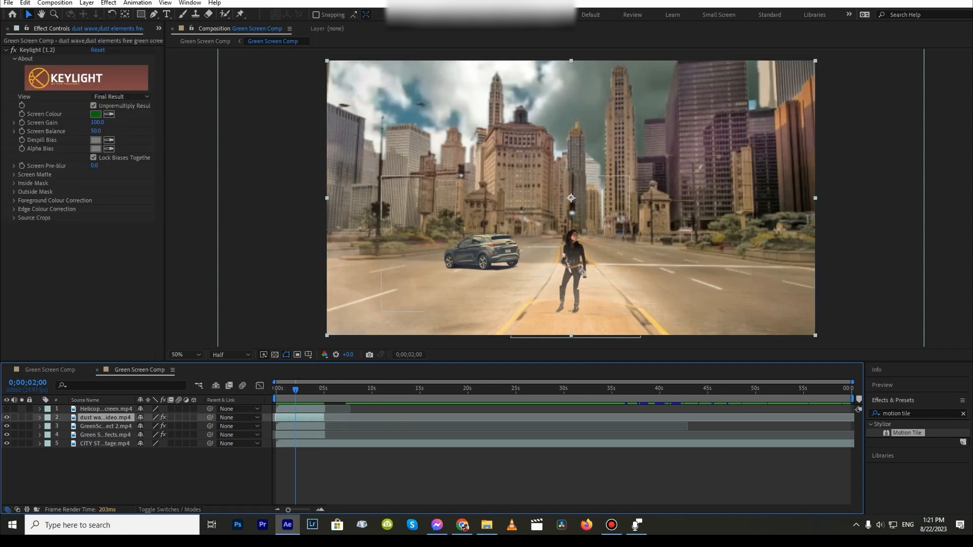
left_click(105, 435)
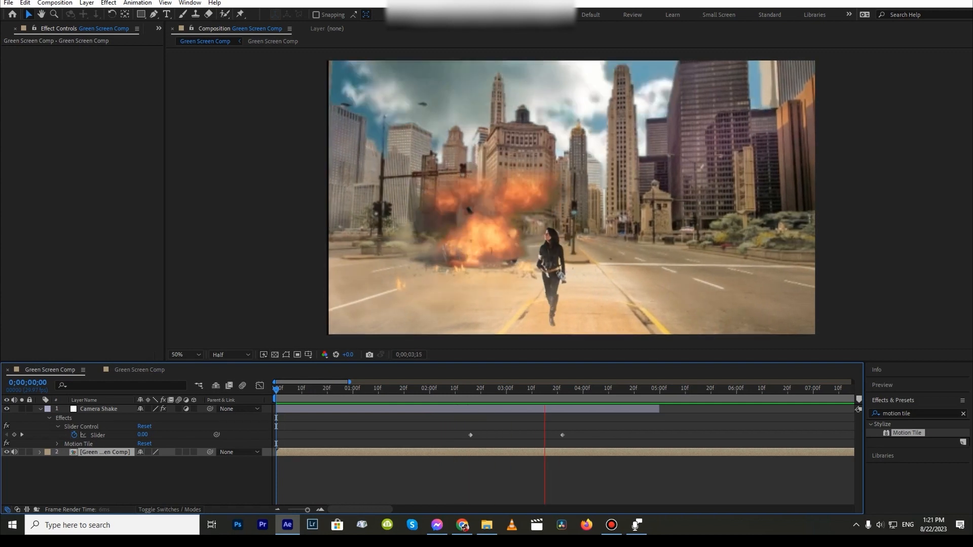
Play back the explosion section of the main composition repeatedly, select the Camera Shake layer and inspect the frame edges at 0;00;03;12
key("space")
left_click_drag(463, 389, 481, 389)
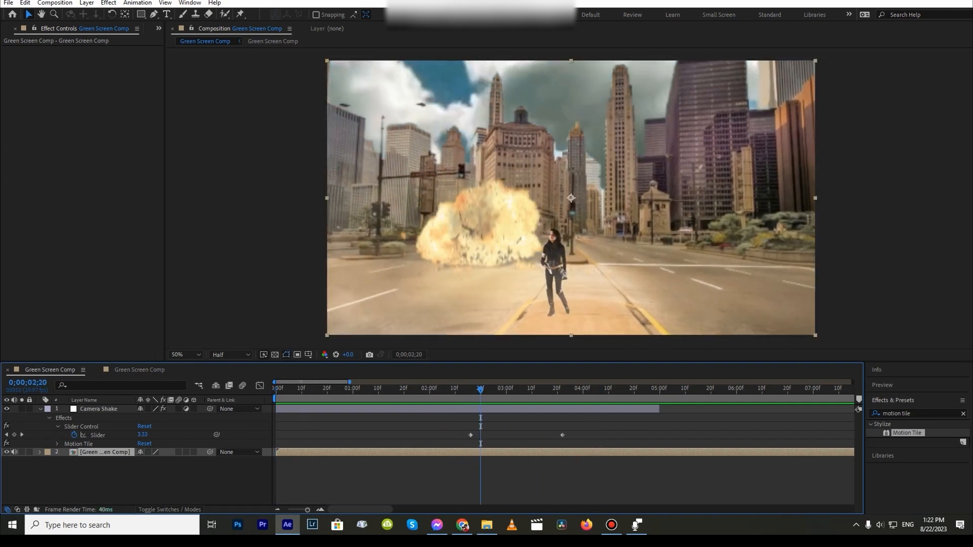
key("space")
key("space")
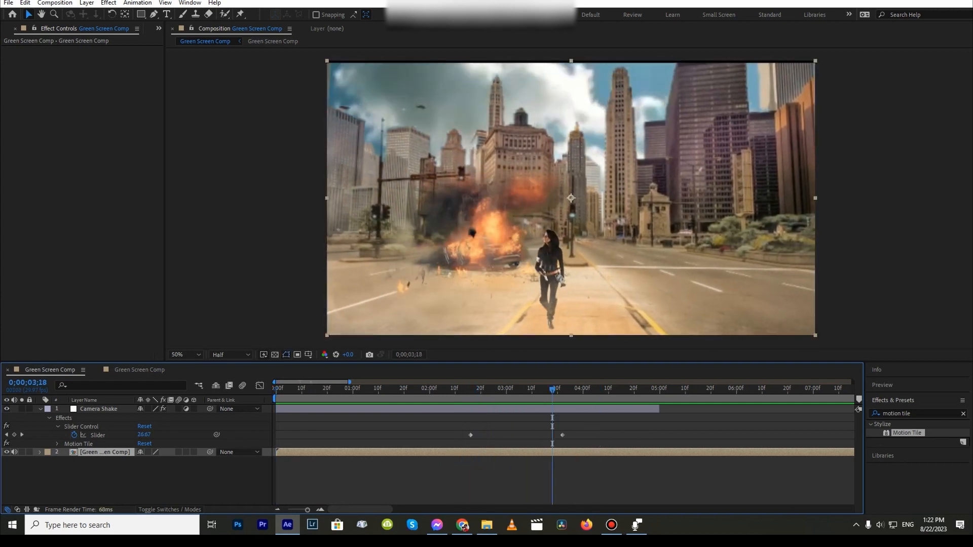
left_click(99, 409)
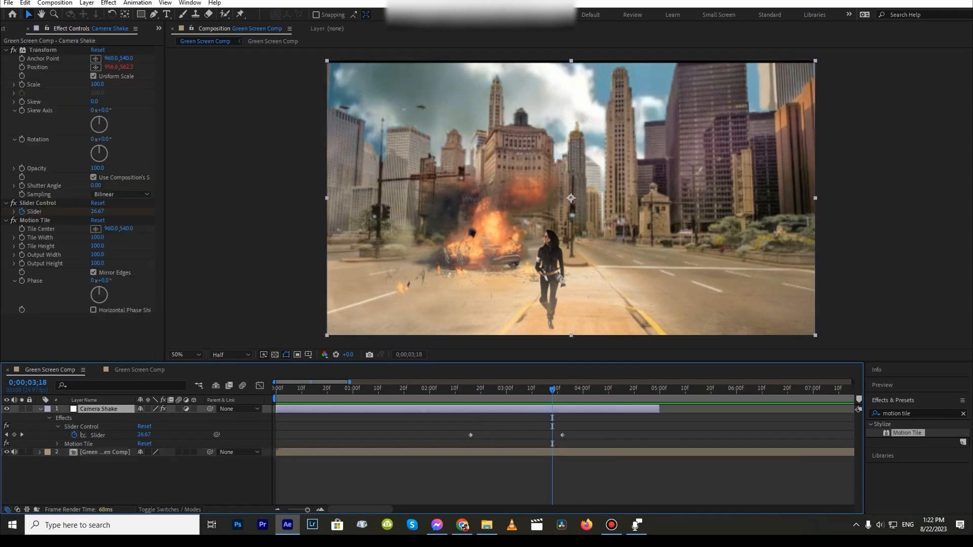
key("space")
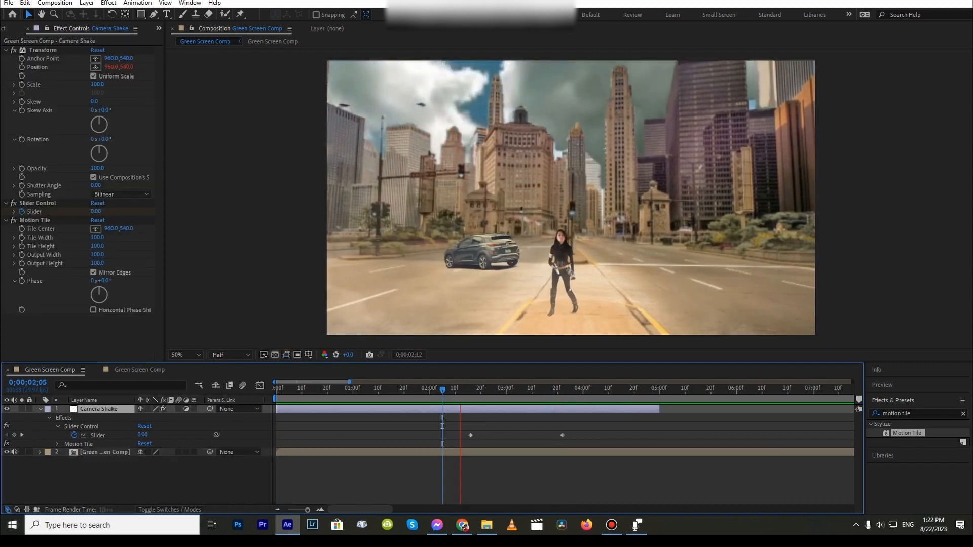
key("space")
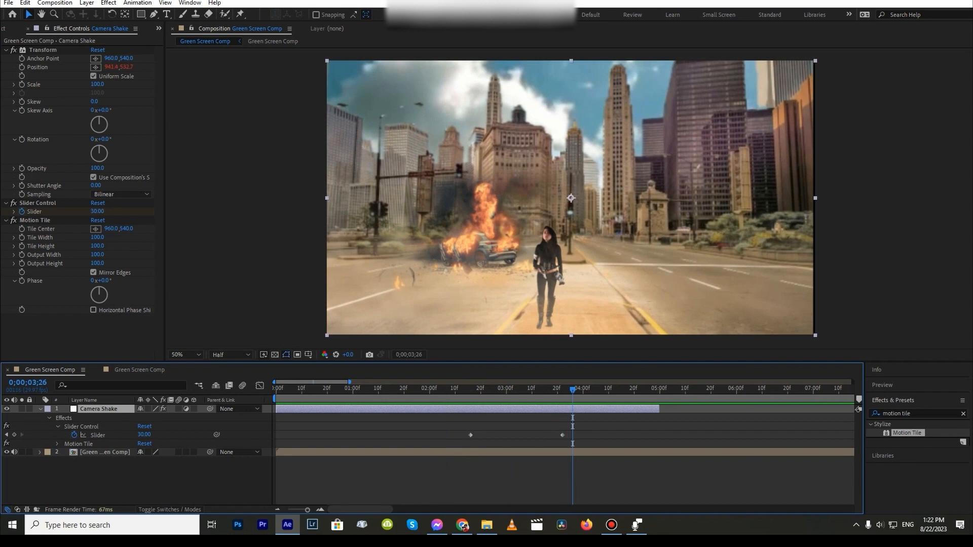
key("space")
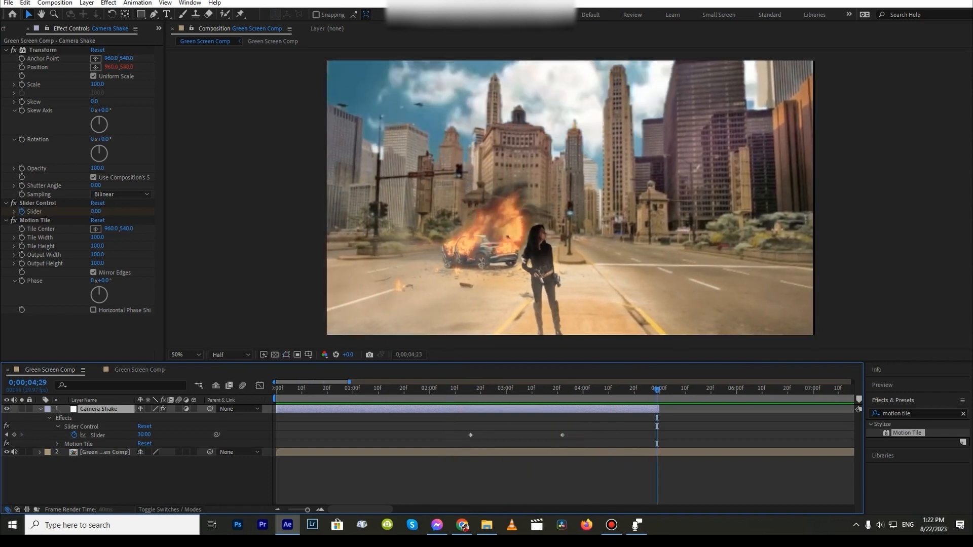
left_click(465, 395)
left_click_drag(465, 390, 537, 390)
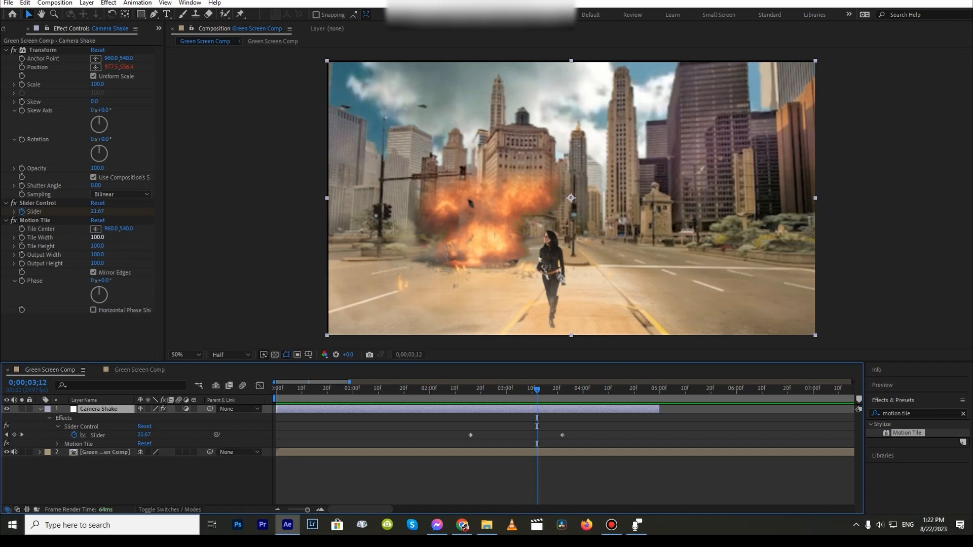
Try different Motion Tile sizes on the Camera Shake layer, including Output Width 1780, Output Height 1770 and Tile Height 55
left_click_drag(97, 237, 93, 246)
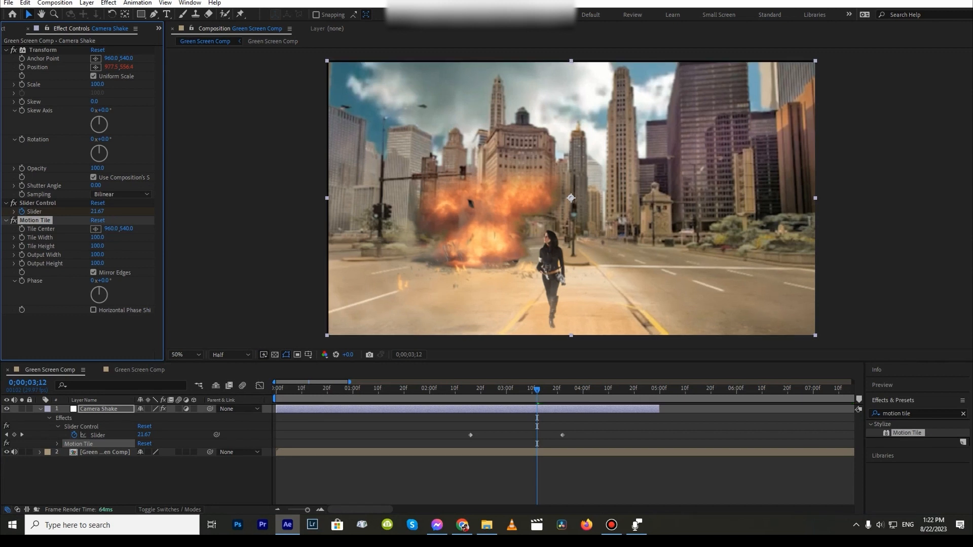
left_click_drag(97, 237, 89, 237)
key("ctrl+z")
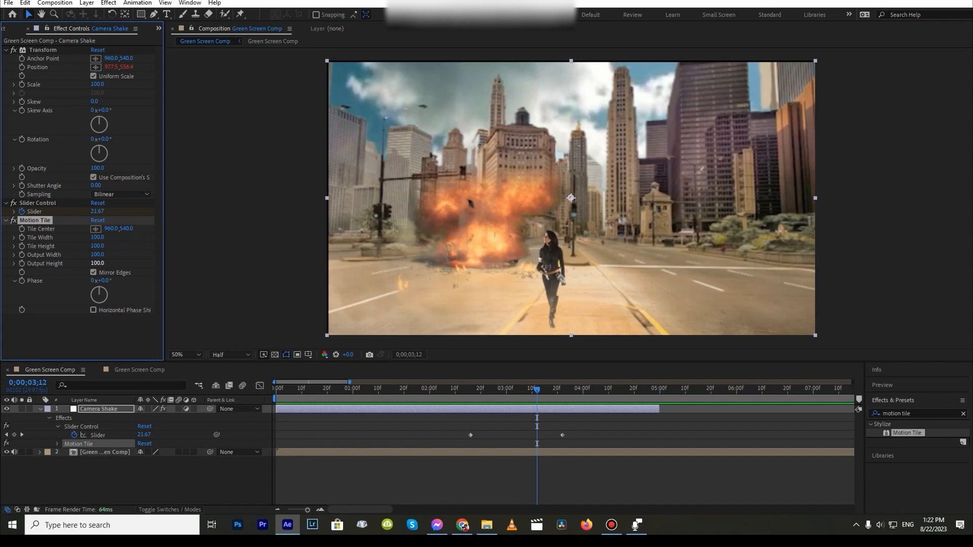
left_click_drag(97, 263, 142, 254)
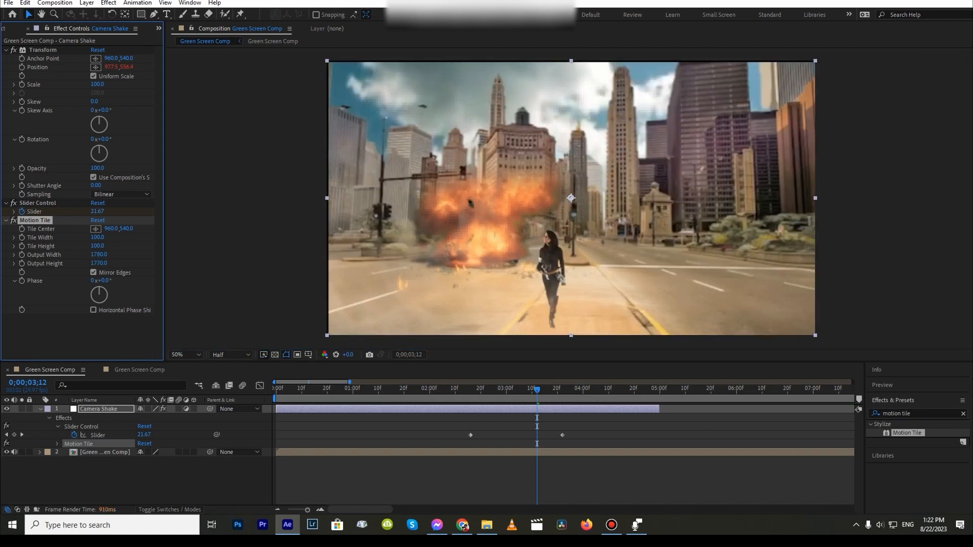
left_click_drag(97, 246, 77, 246)
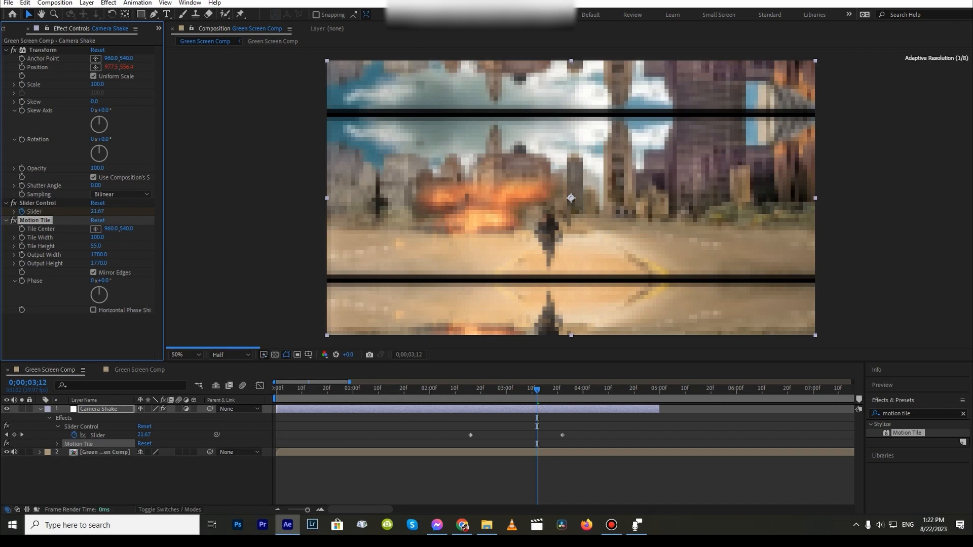
key("ctrl+z")
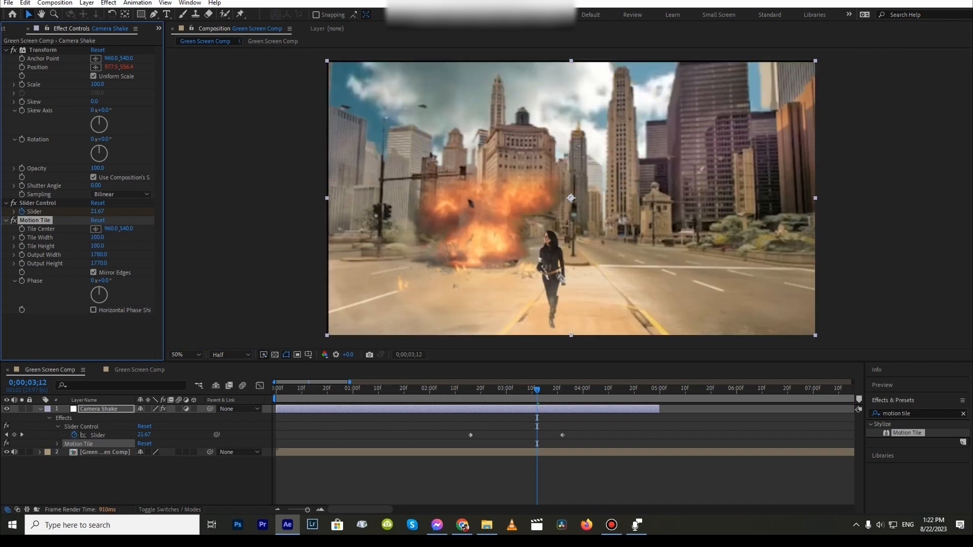
left_click_drag(97, 237, 68, 238)
left_click(93, 310)
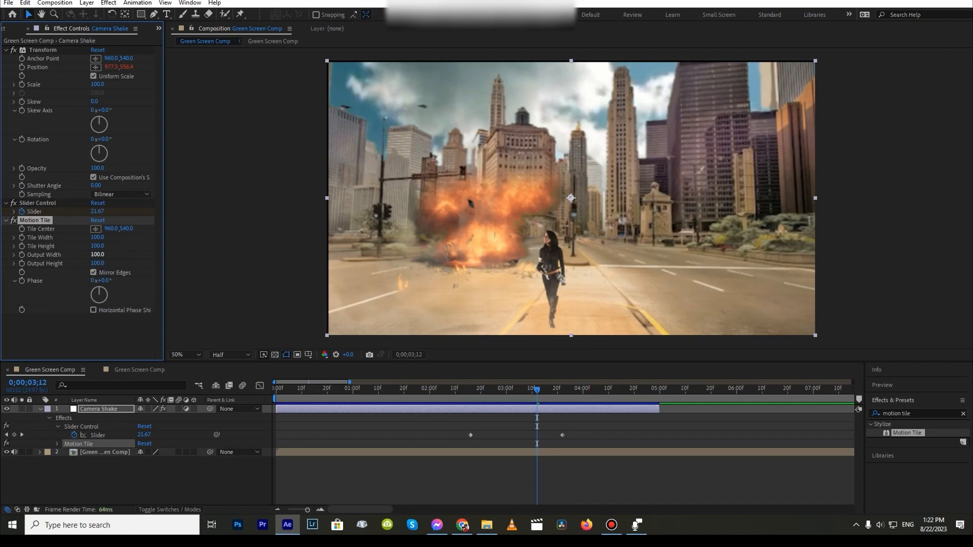
Preview the camera shake through the explosion and scrub back to 0;00;02;19
left_click(467, 390)
key("space")
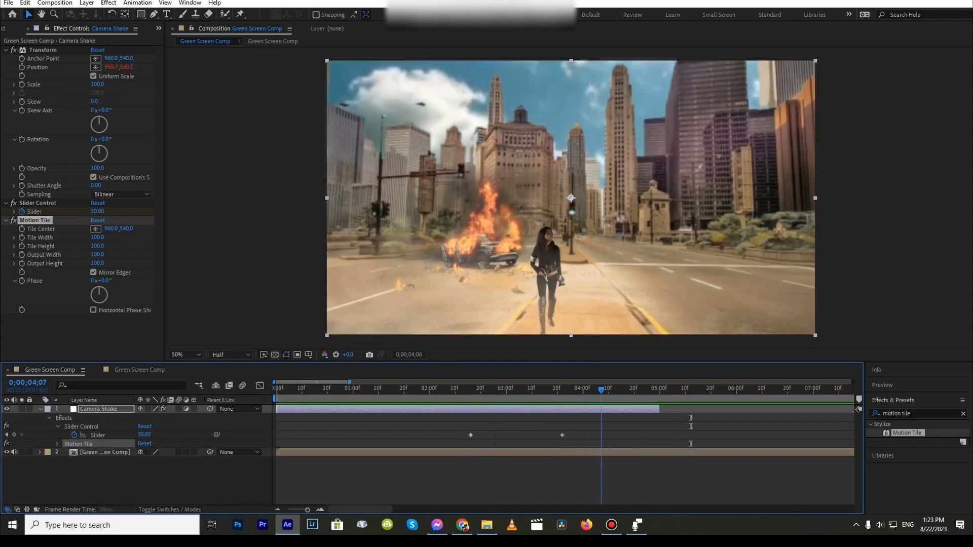
key("space")
mouse_move(631, 390)
left_mouse_down()
mouse_move(548, 389)
mouse_move(617, 389)
left_mouse_up()
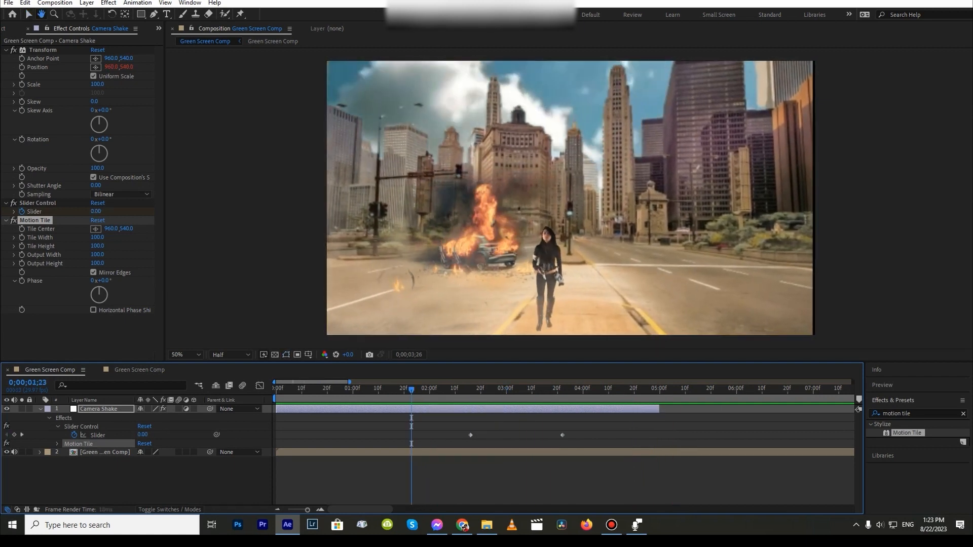
key("space")
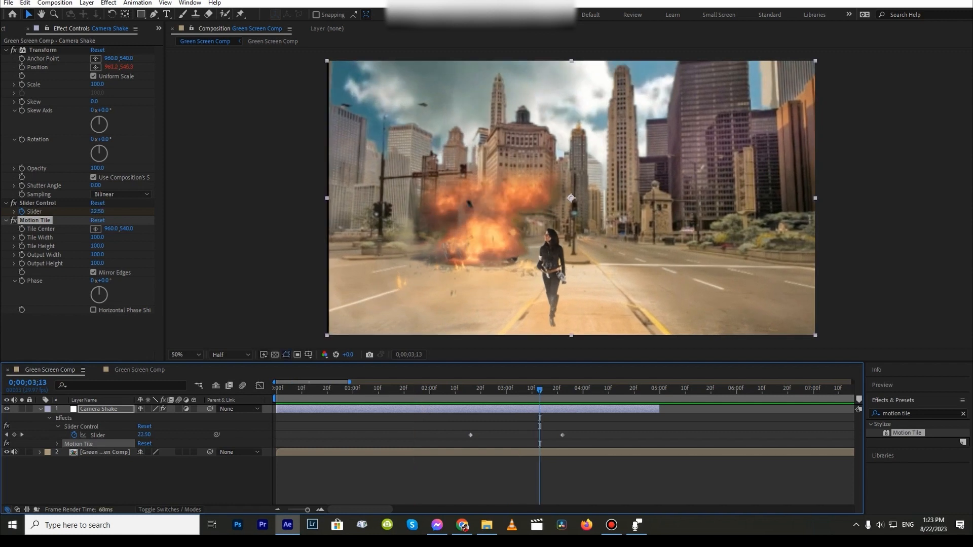
left_click_drag(540, 389, 478, 389)
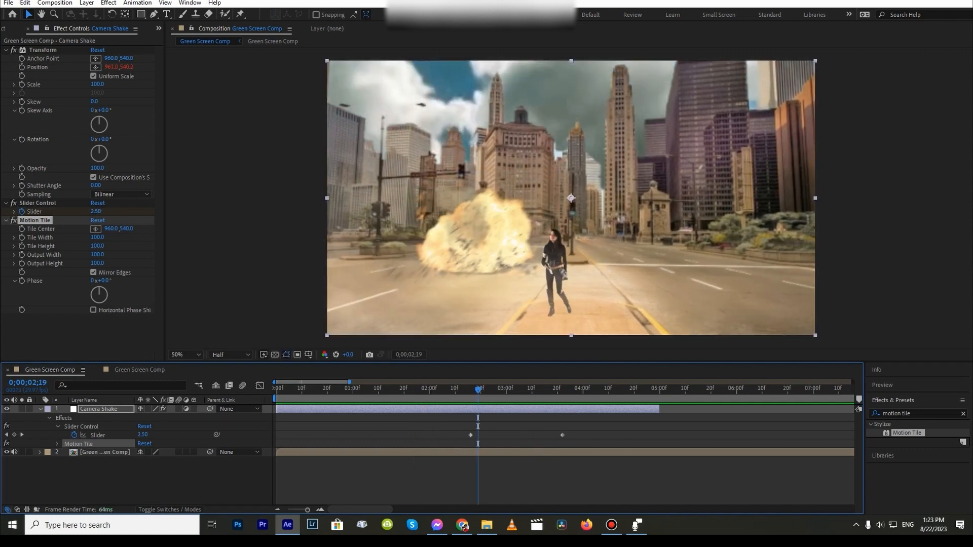
Set the second Slider keyframe to 50 and move it earlier to about 0;00;03;17
left_click(38, 203)
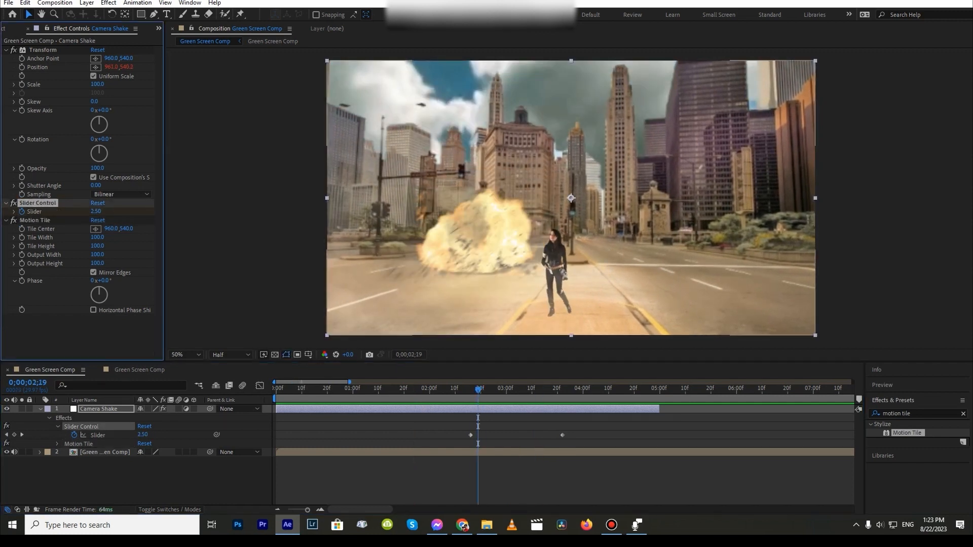
left_click_drag(478, 390, 562, 390)
left_click(562, 435)
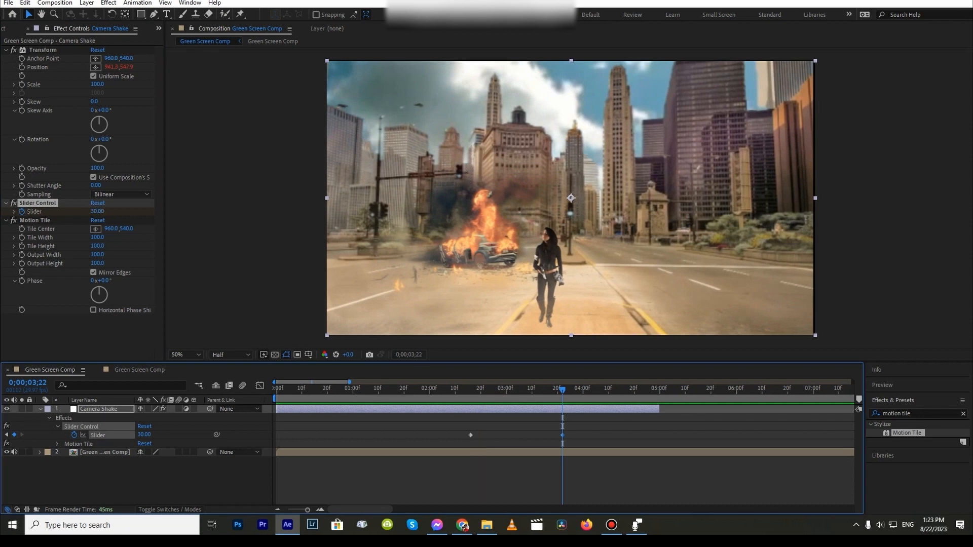
left_click(97, 211)
type("5")
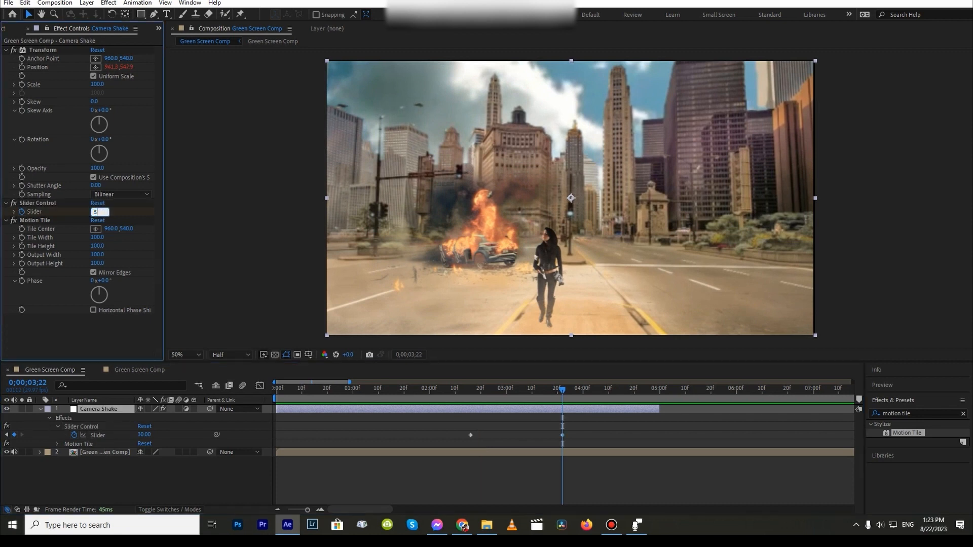
type("0")
key("Return")
left_click_drag(562, 436, 550, 435)
Add a third Slider keyframe with value 0 at 0;00;04;08
left_click(604, 389)
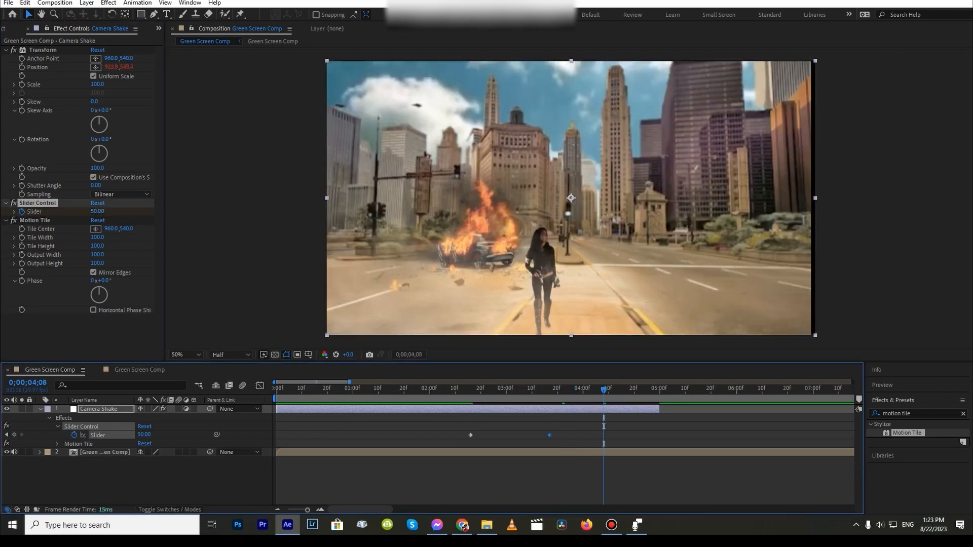
left_click(97, 211)
type("0")
key("Return")
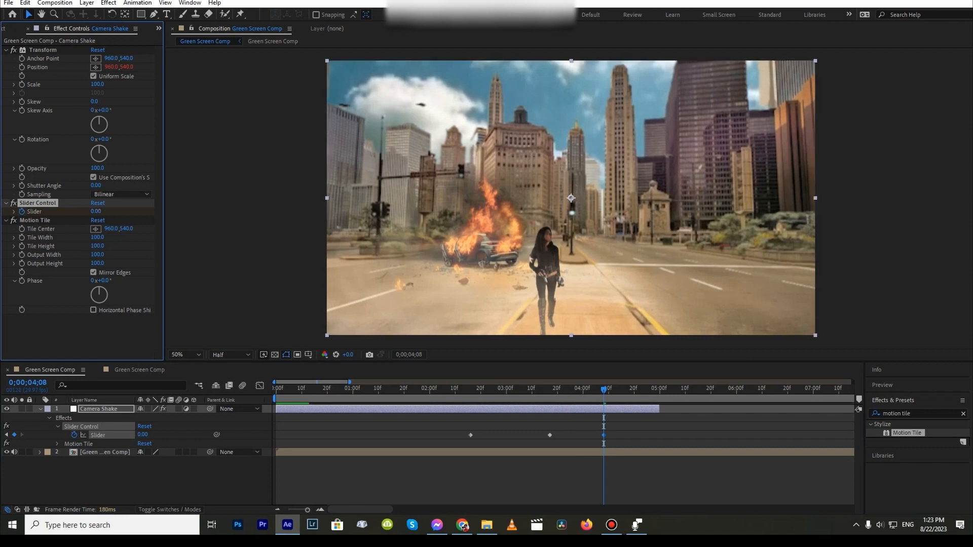
Play back the shake rising and fading across the three Slider keyframes, starting from 0;00;02;14 and again from 0;00;01;29
left_click(465, 390)
key("space")
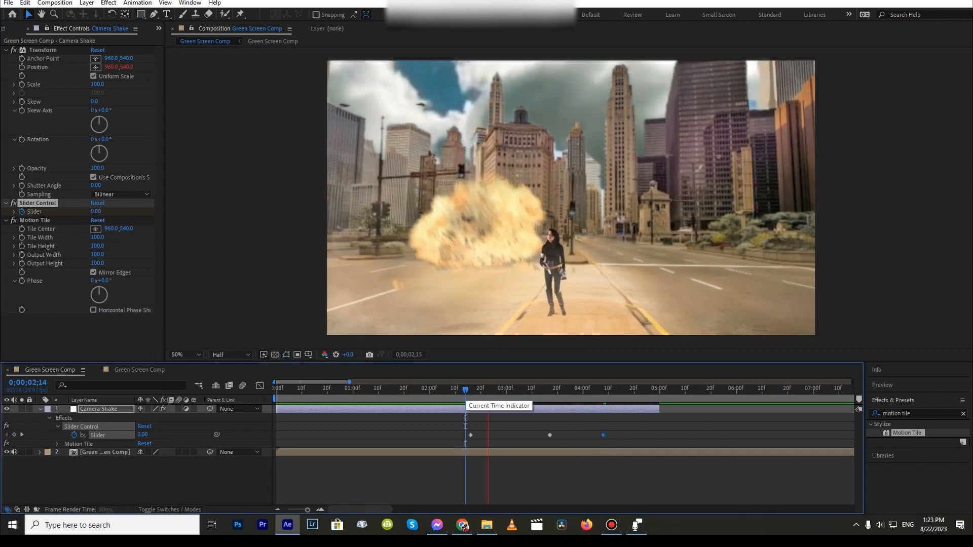
left_click(427, 389)
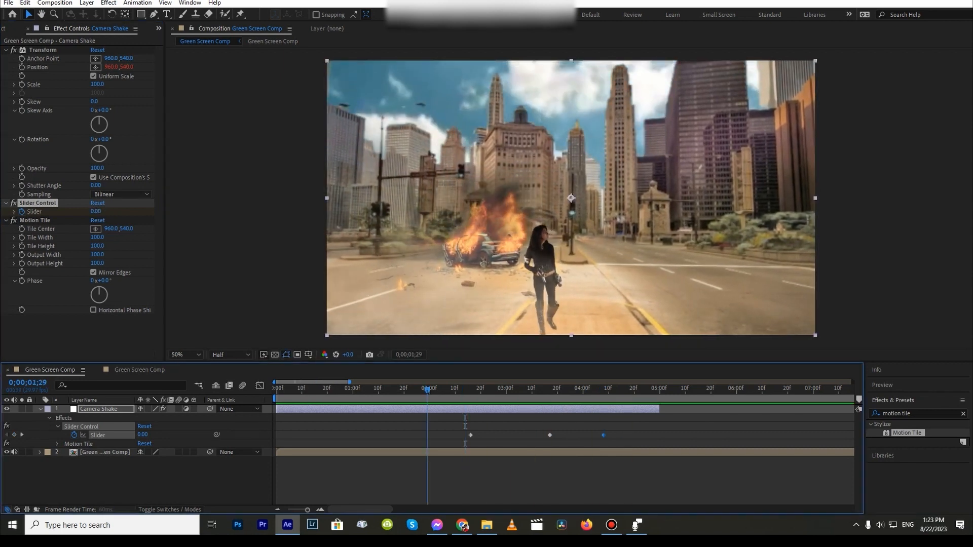
key("space")
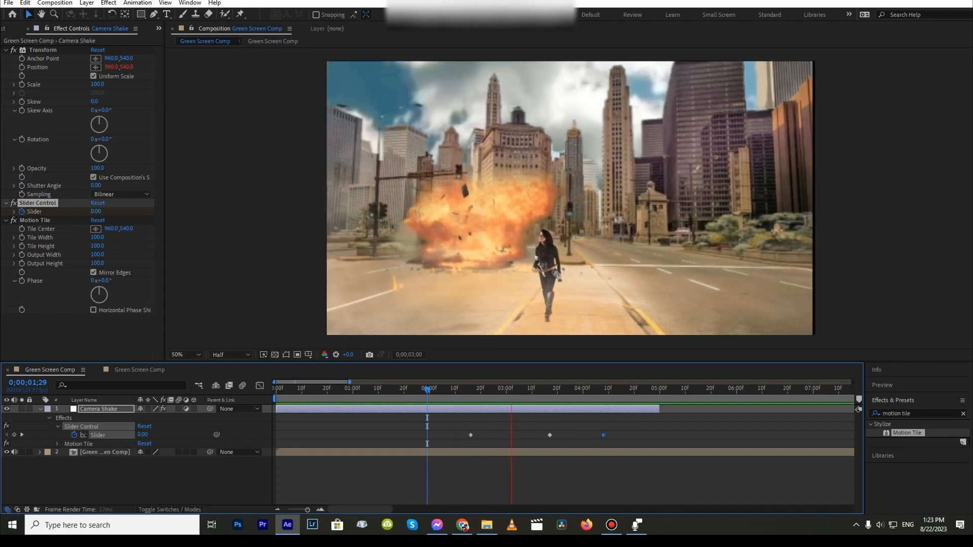
key("space")
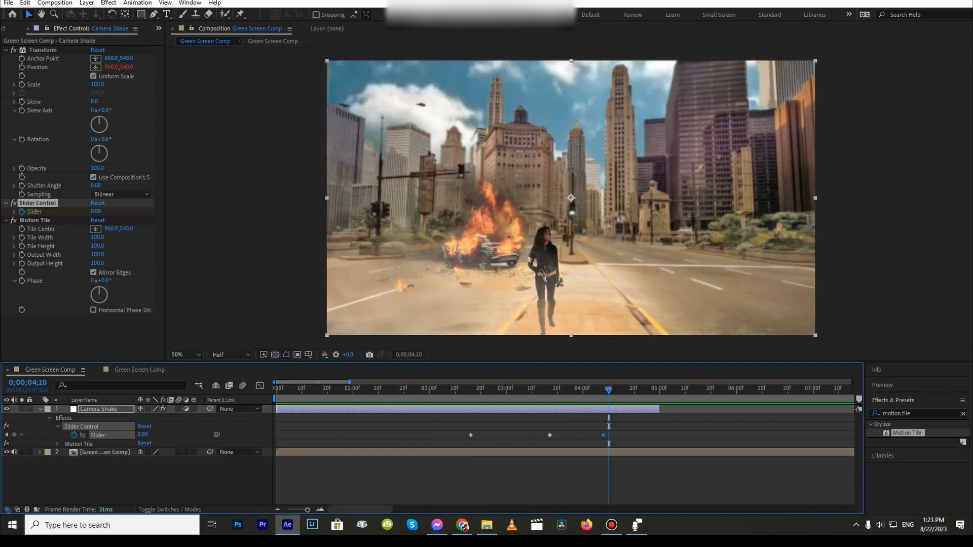
Move the first Slider keyframe to about 0;00;02;23 and preview the result from 0;00;02;16 and from the start
left_click_drag(470, 435, 488, 435)
left_click(471, 389)
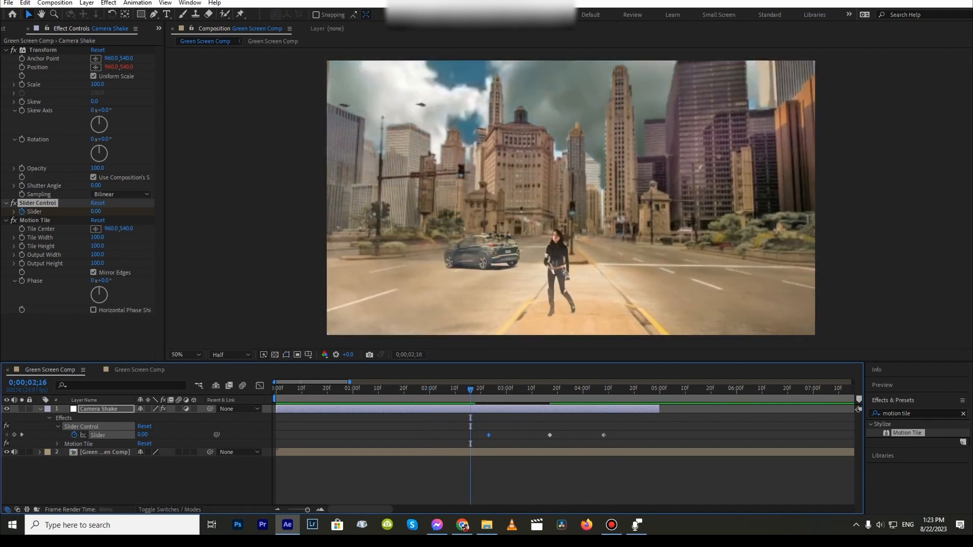
key("space")
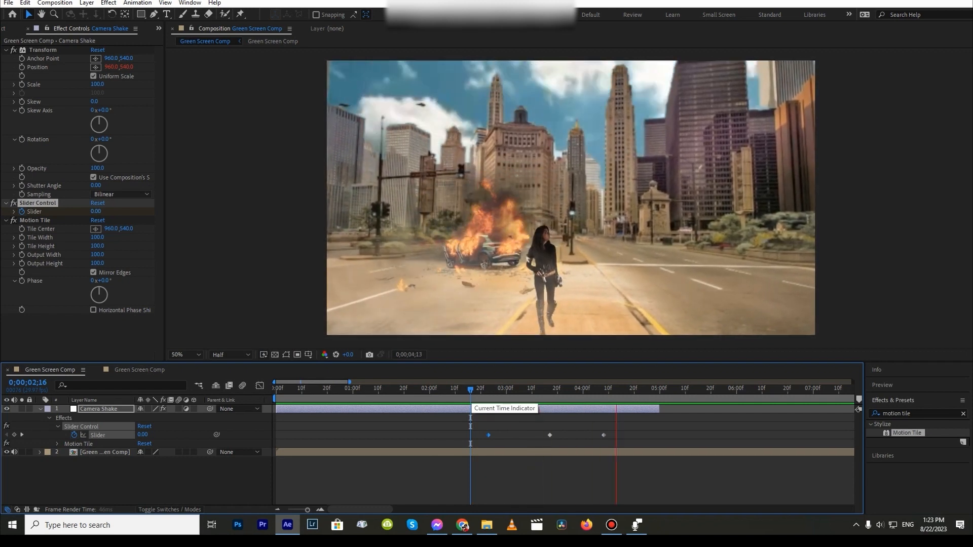
left_click_drag(470, 389, 276, 389)
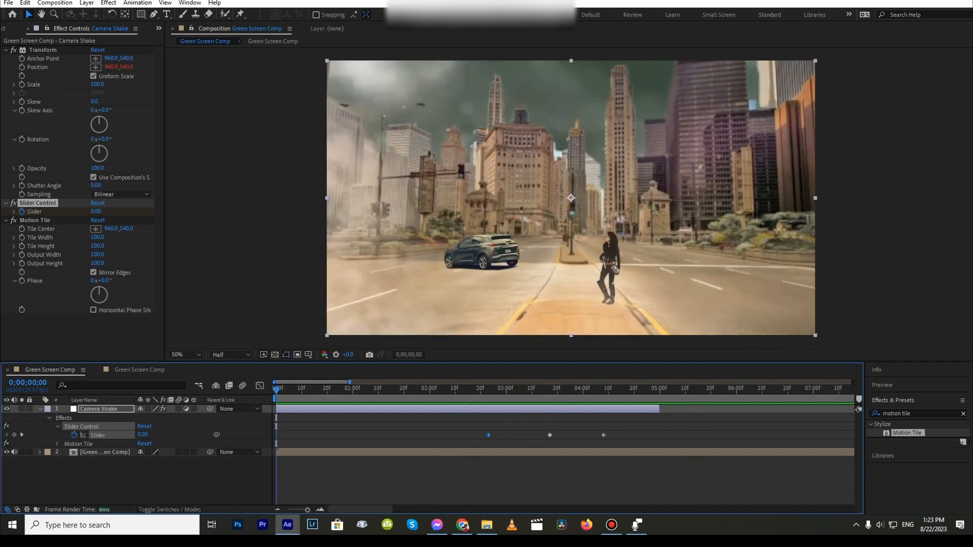
key("space")
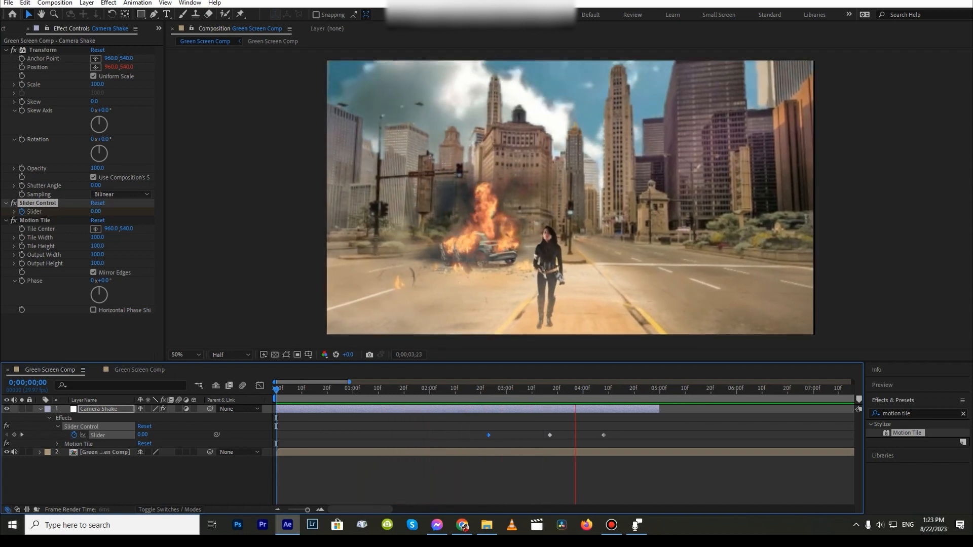
key("space")
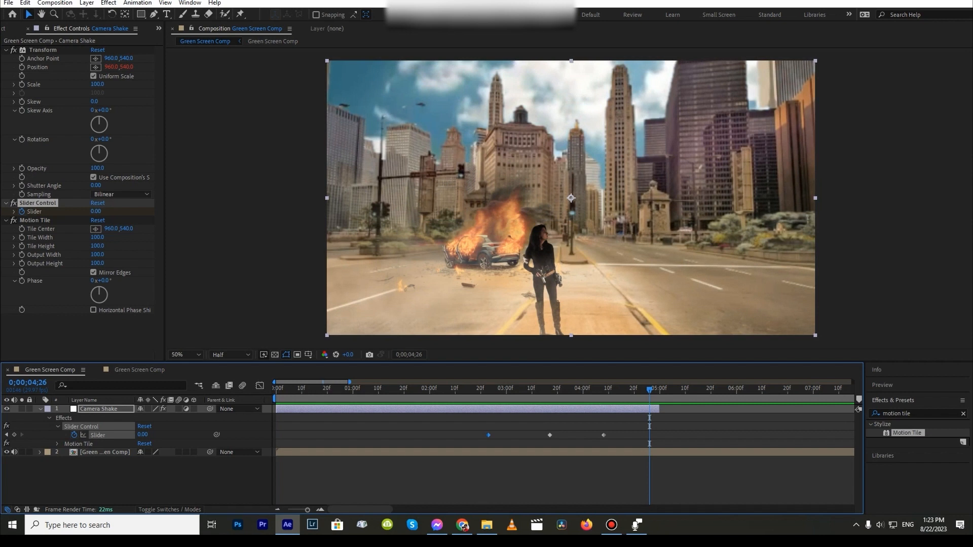
Pre-compose the Camera Shake and Green Screen Comp layers together into one new composition
left_click(105, 452)
left_click(99, 409, "shift")
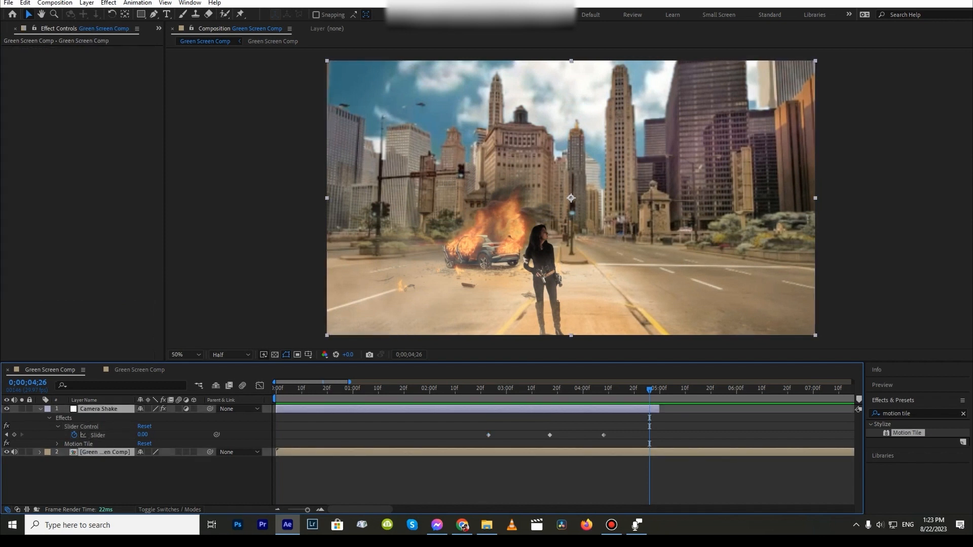
key("space")
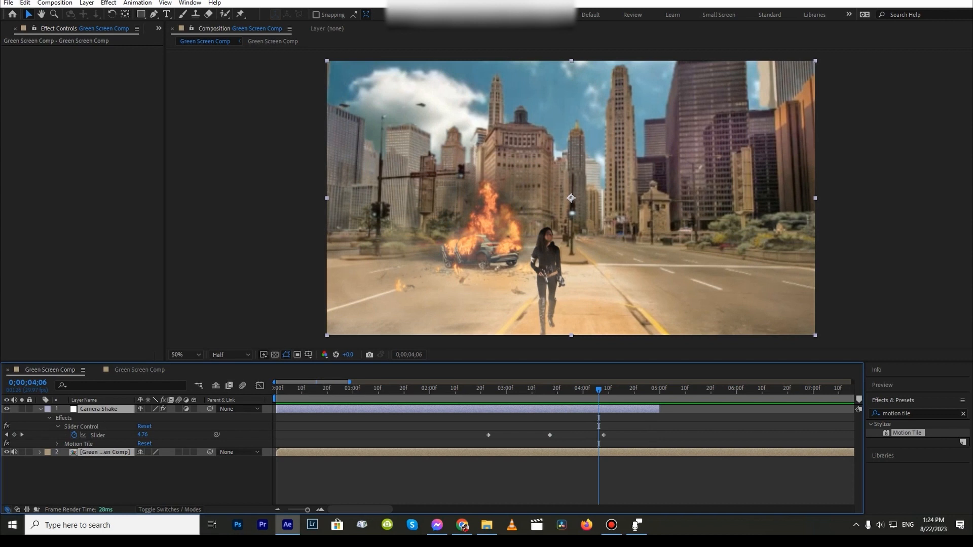
left_click(109, 476)
left_click(105, 452)
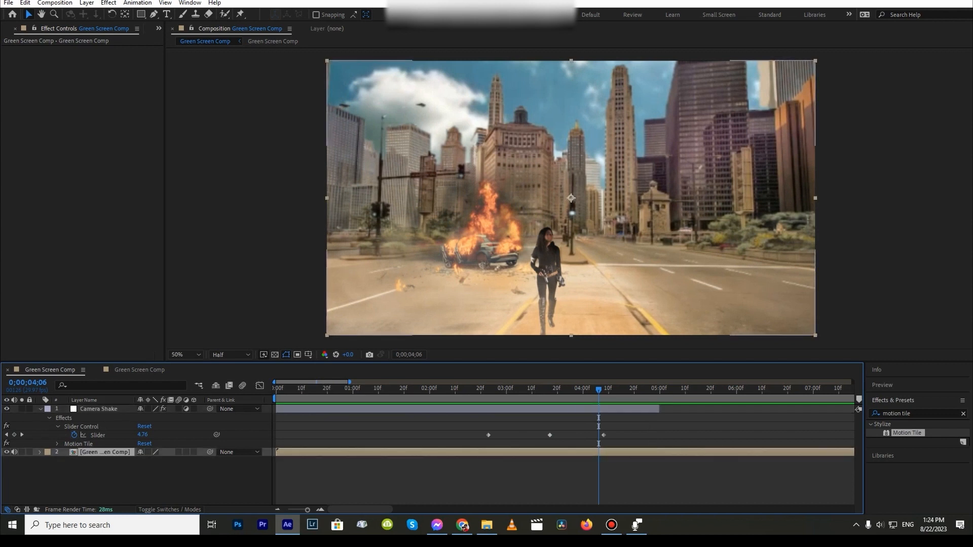
left_click(98, 409, "shift")
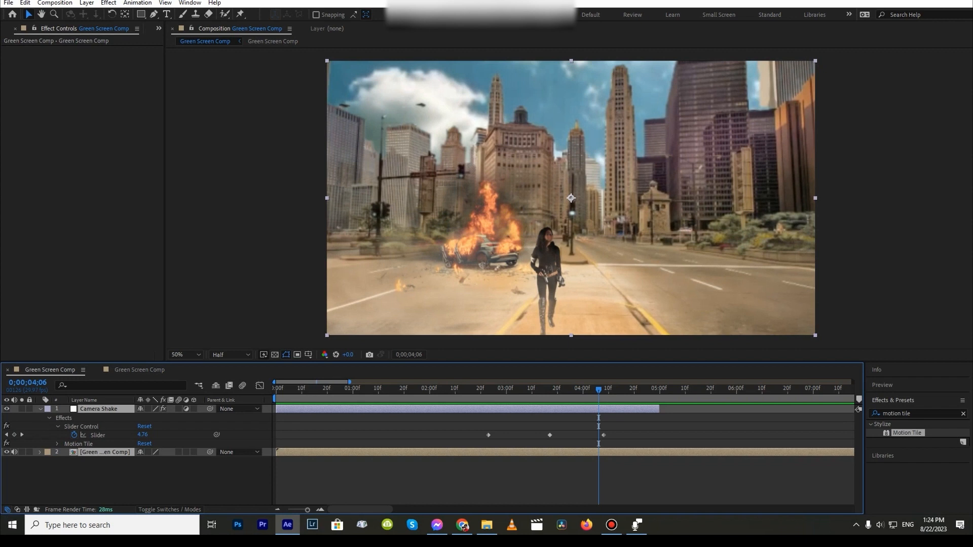
key("ctrl+shift+c")
left_click(136, 144)
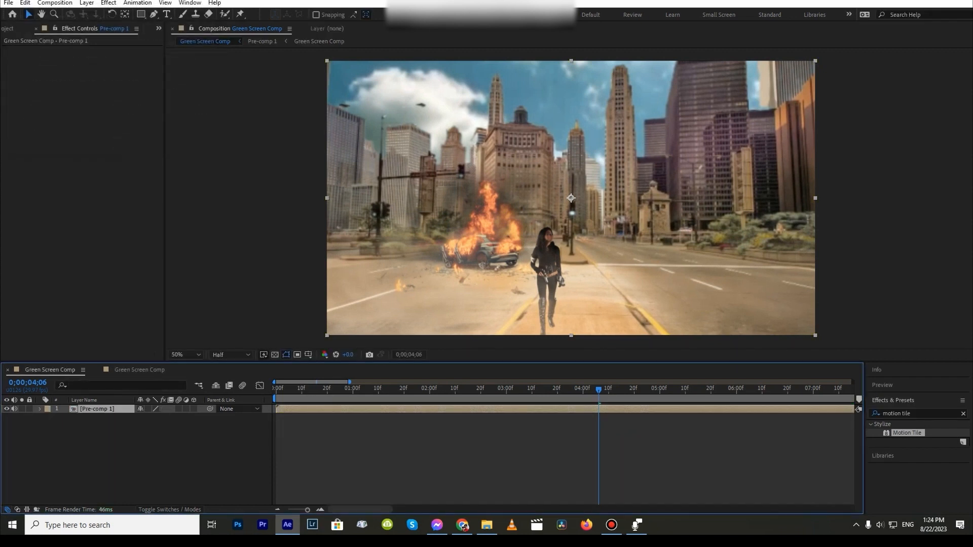
Scale the new pre-comp layer up to 108% and preview the enlarged shot from 0;00;02;15 and from the start
key("s")
left_click_drag(168, 417, 171, 417)
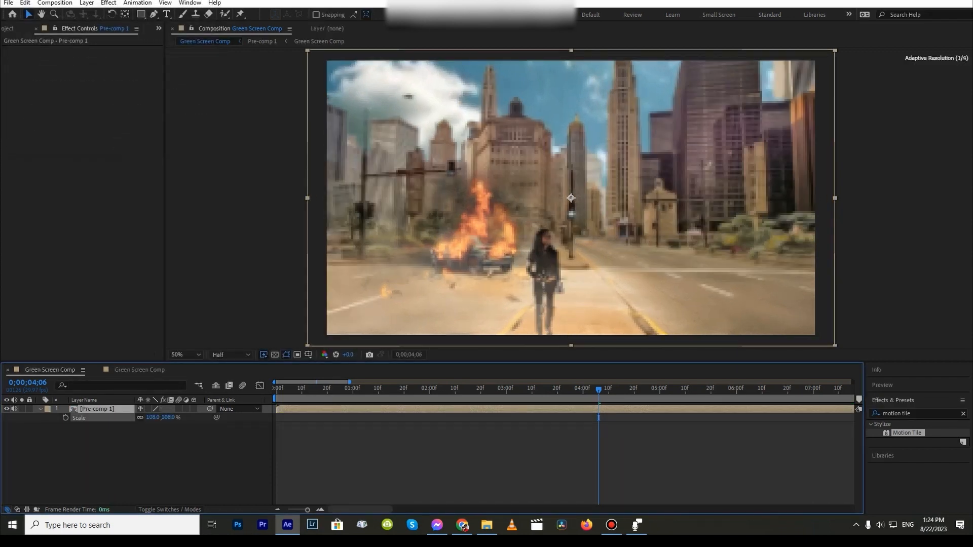
key("space")
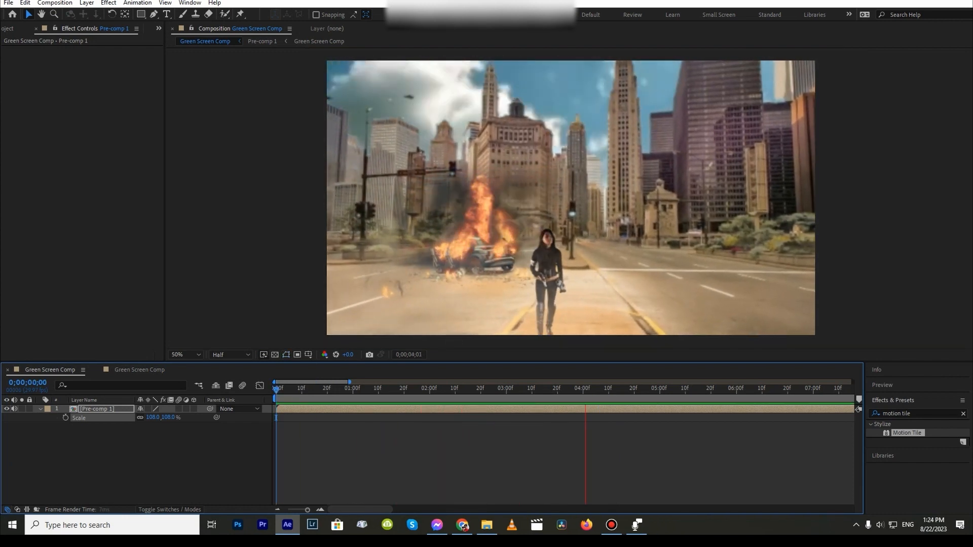
left_click(468, 390)
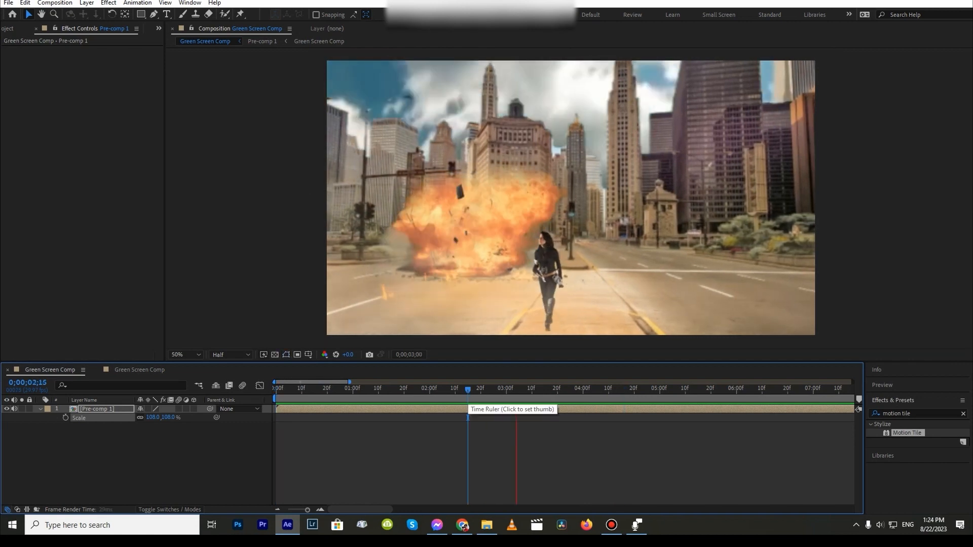
left_click_drag(468, 389, 276, 389)
key("space")
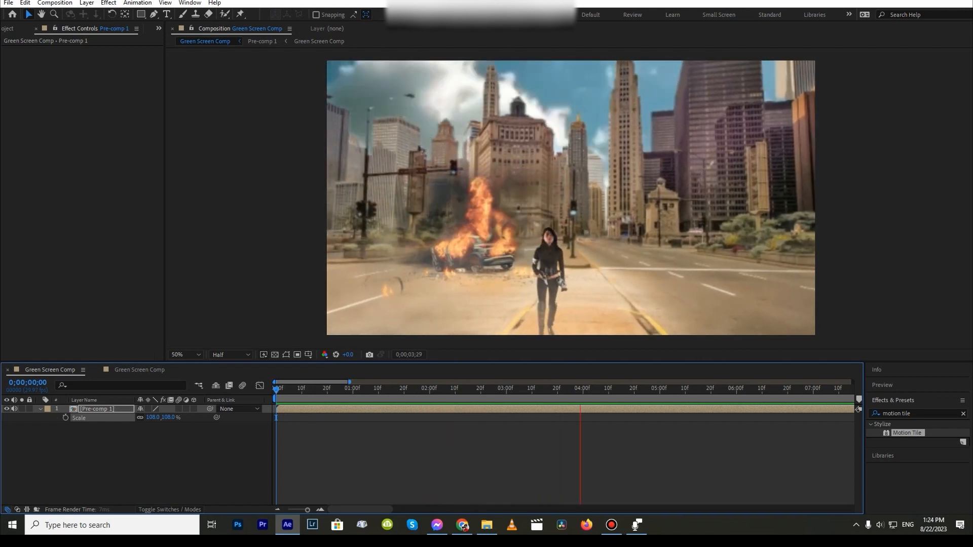
Inspect the contents of the pre-comp and its nested Green Screen Comp at 0;00;02;23, and return to the main composition
left_click(489, 390)
double_click(99, 409)
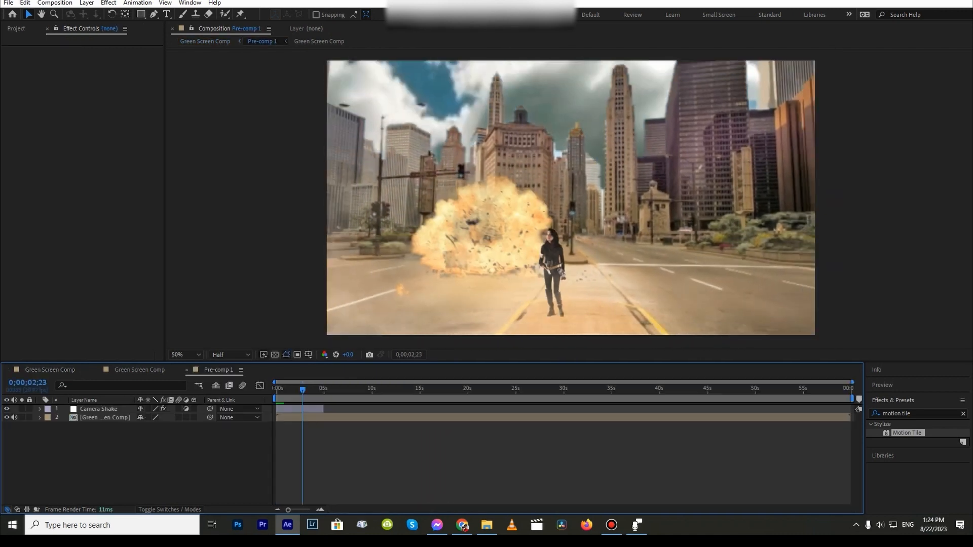
double_click(105, 418)
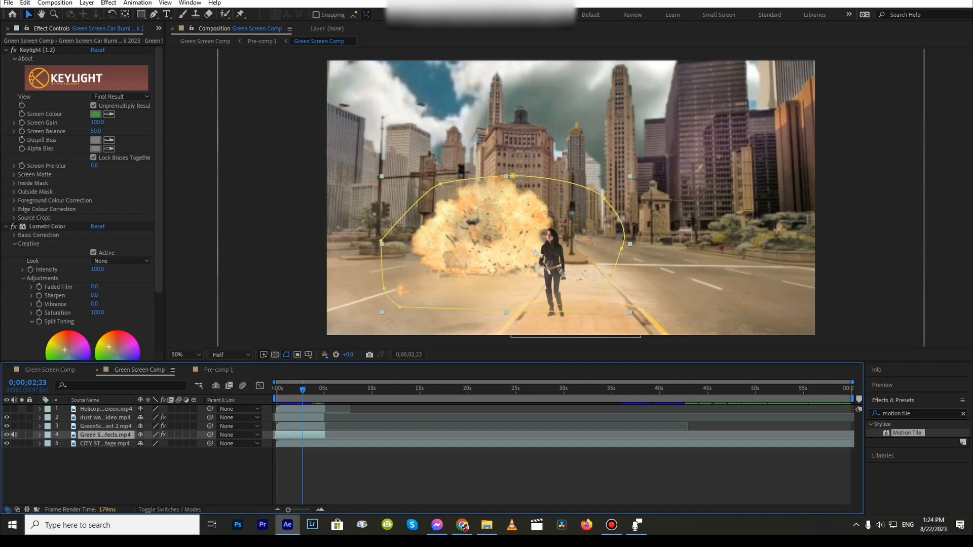
left_click(49, 370)
Play the finished shot from the first frame and return the playhead to 0;00;00;08
left_click_drag(488, 389, 230, 387)
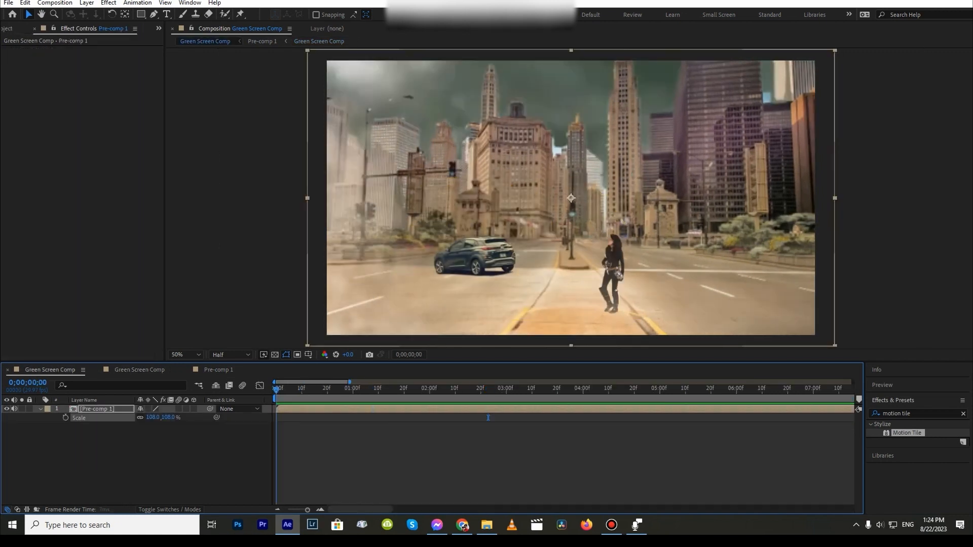
key("space")
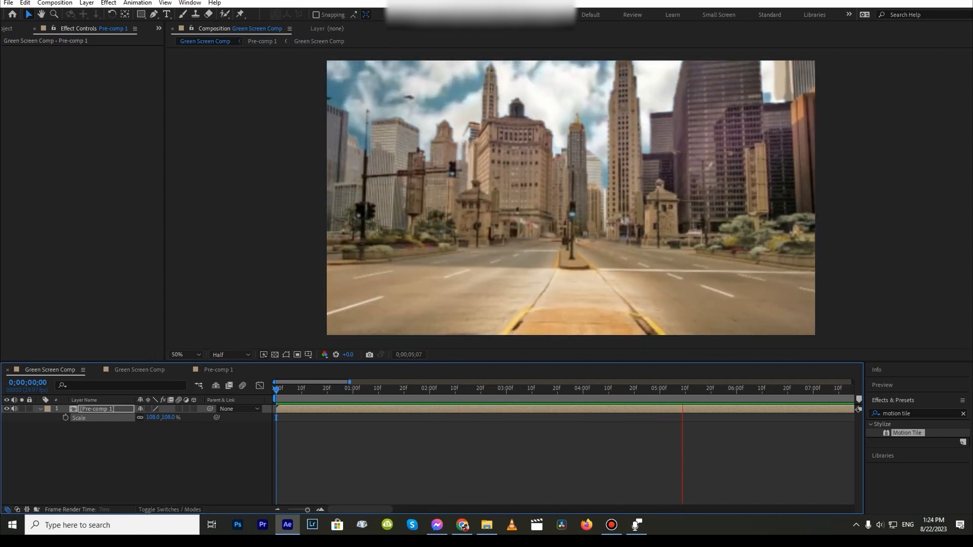
key("space")
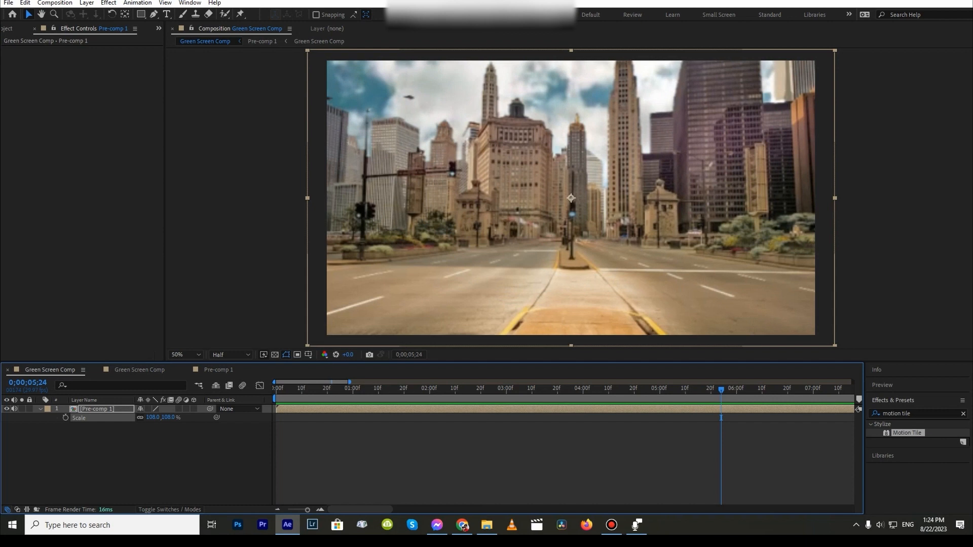
left_click_drag(325, 389, 296, 389)
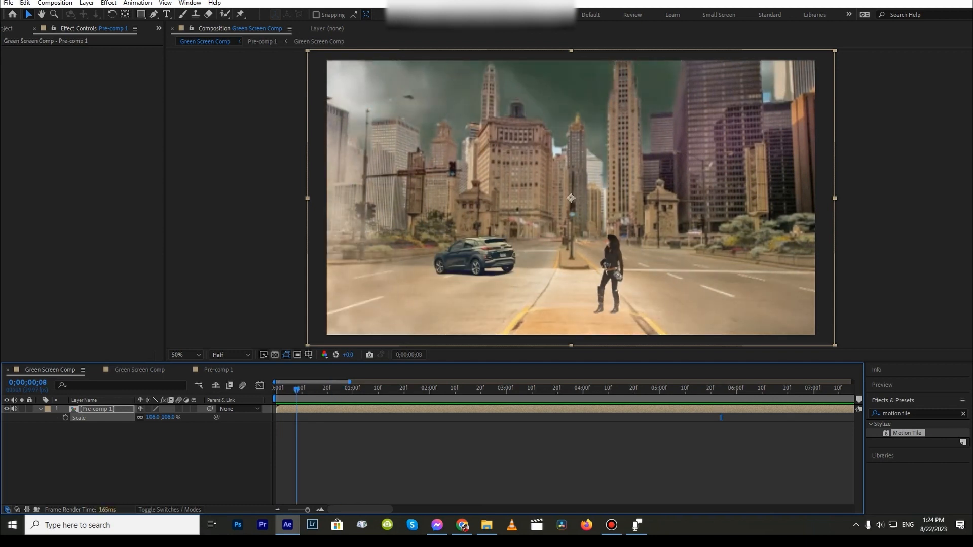